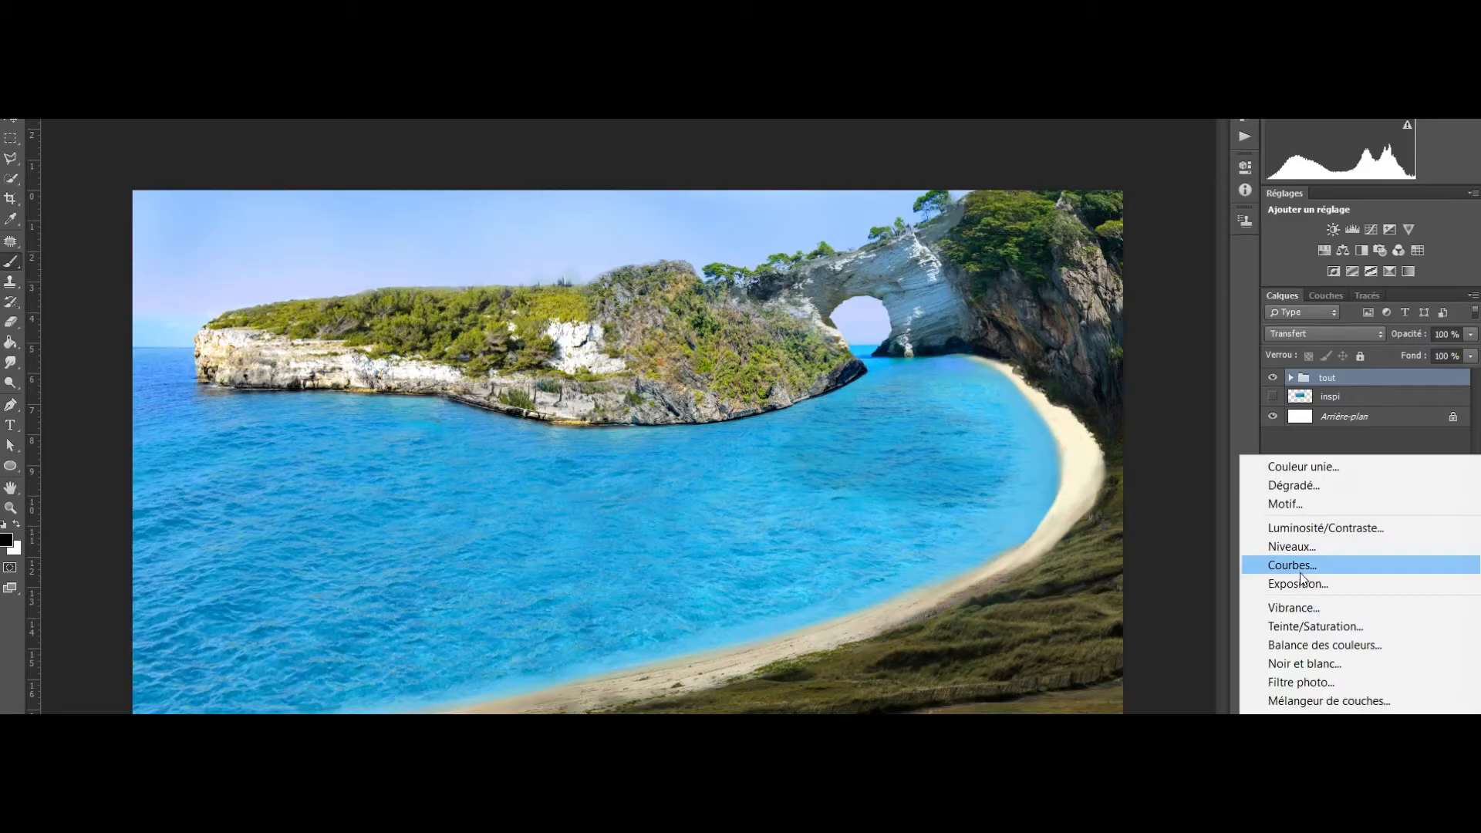
Replace the Exposition adjustment layer with a Courbes adjustment layer above the "tout" group and test bending its RVB curve.
click(1200, 157)
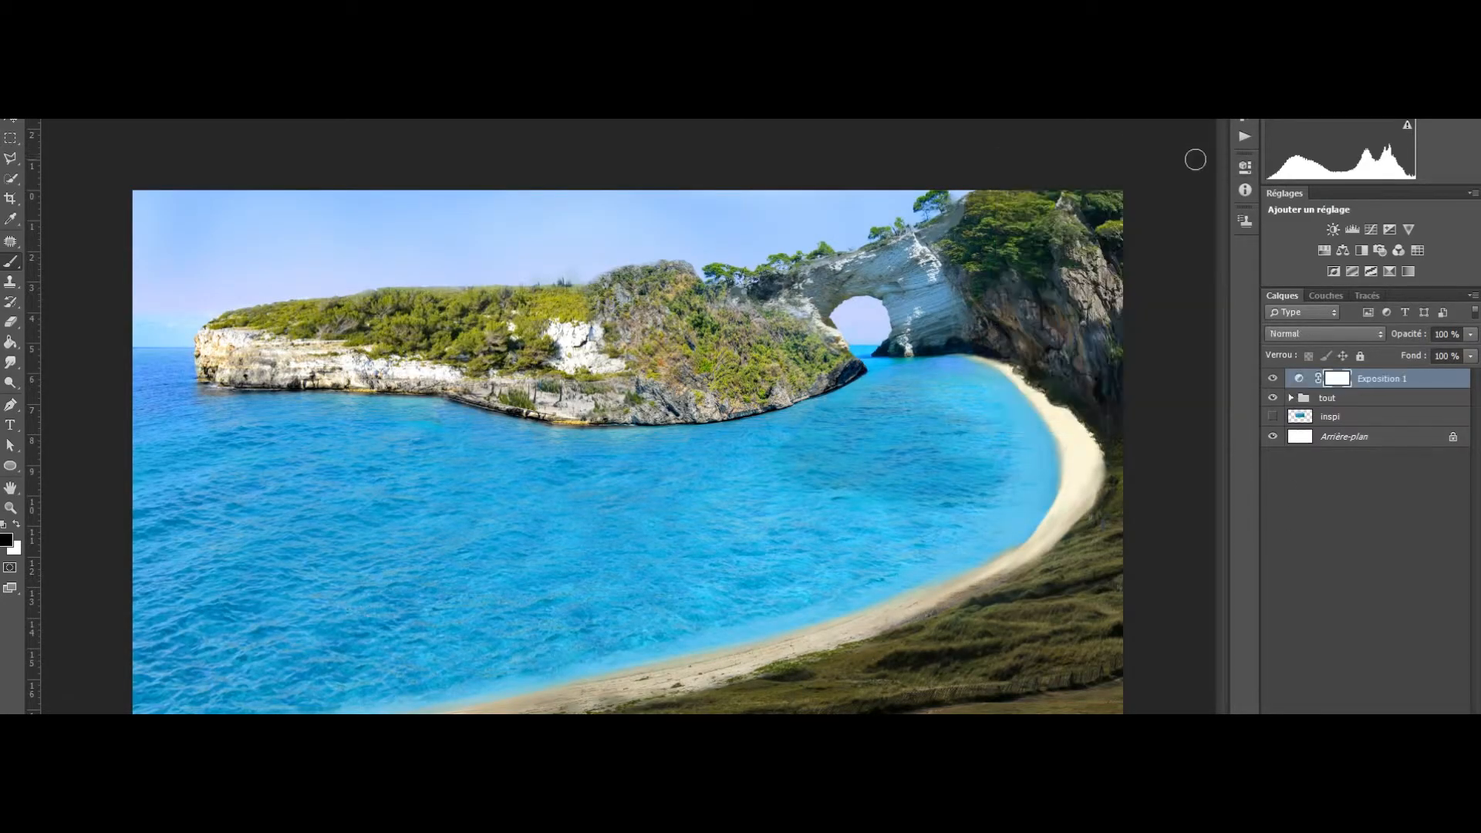
key(Delete)
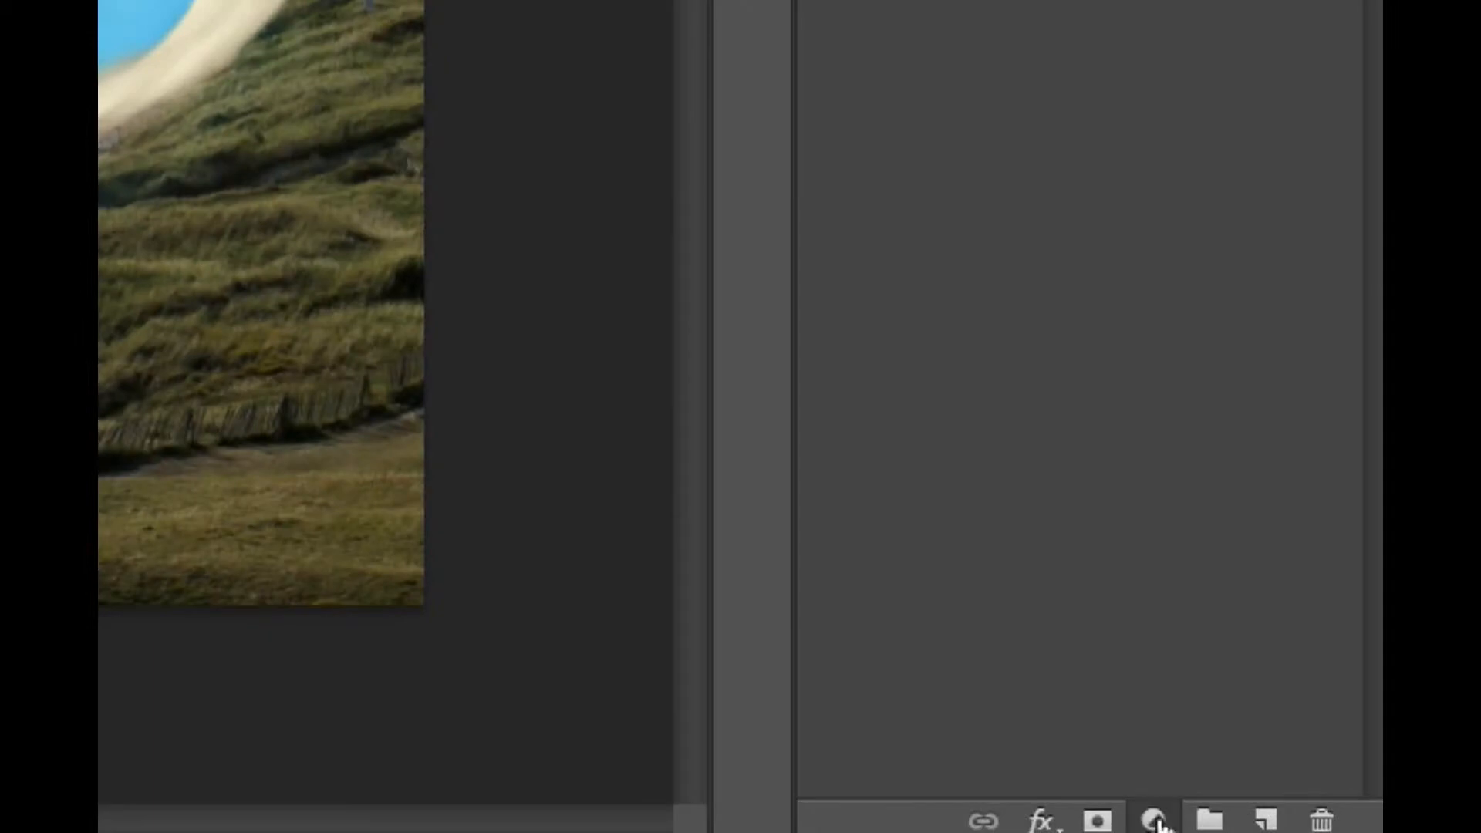
click(1385, 814)
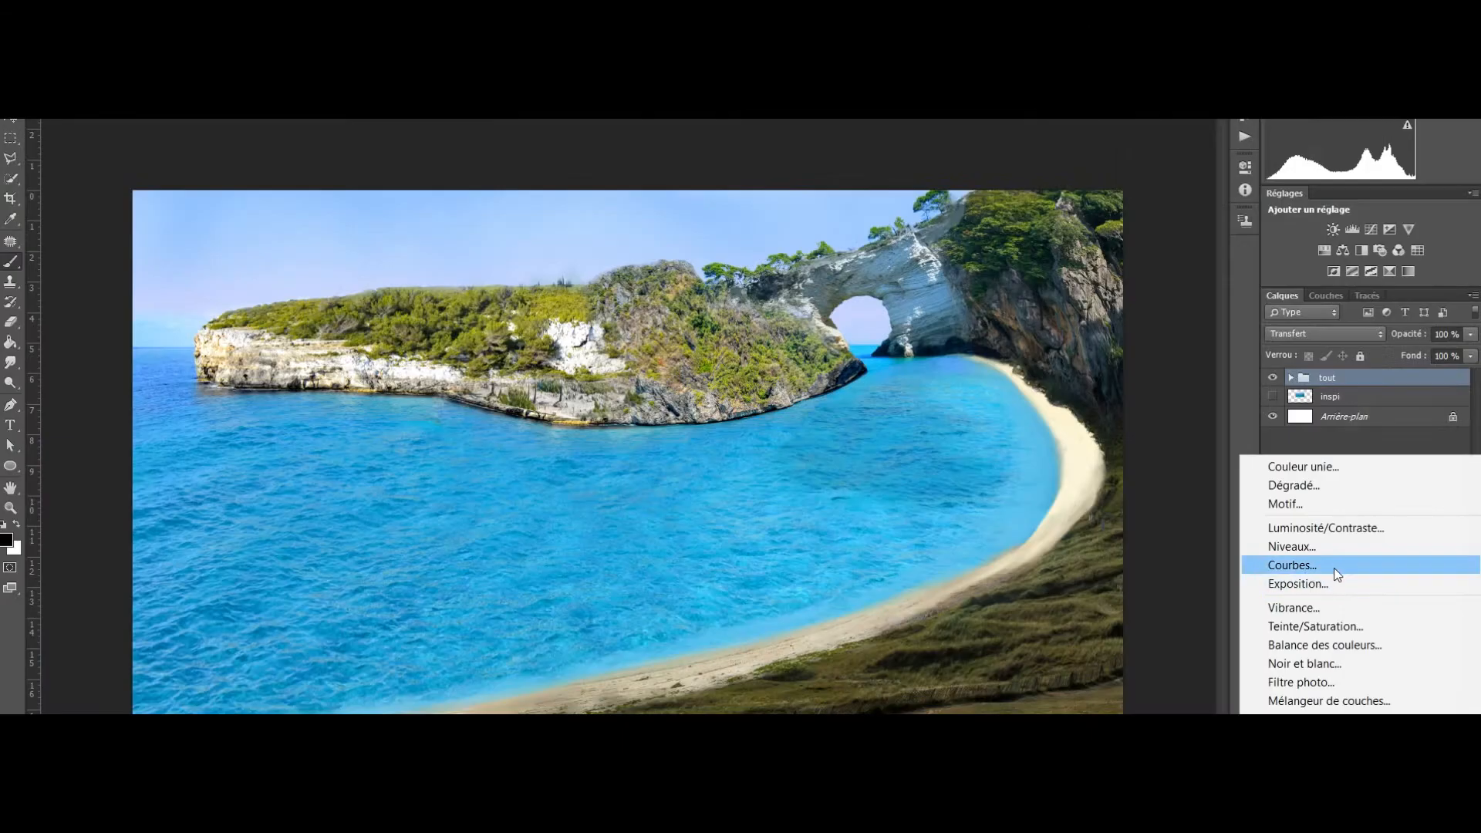
click(1337, 573)
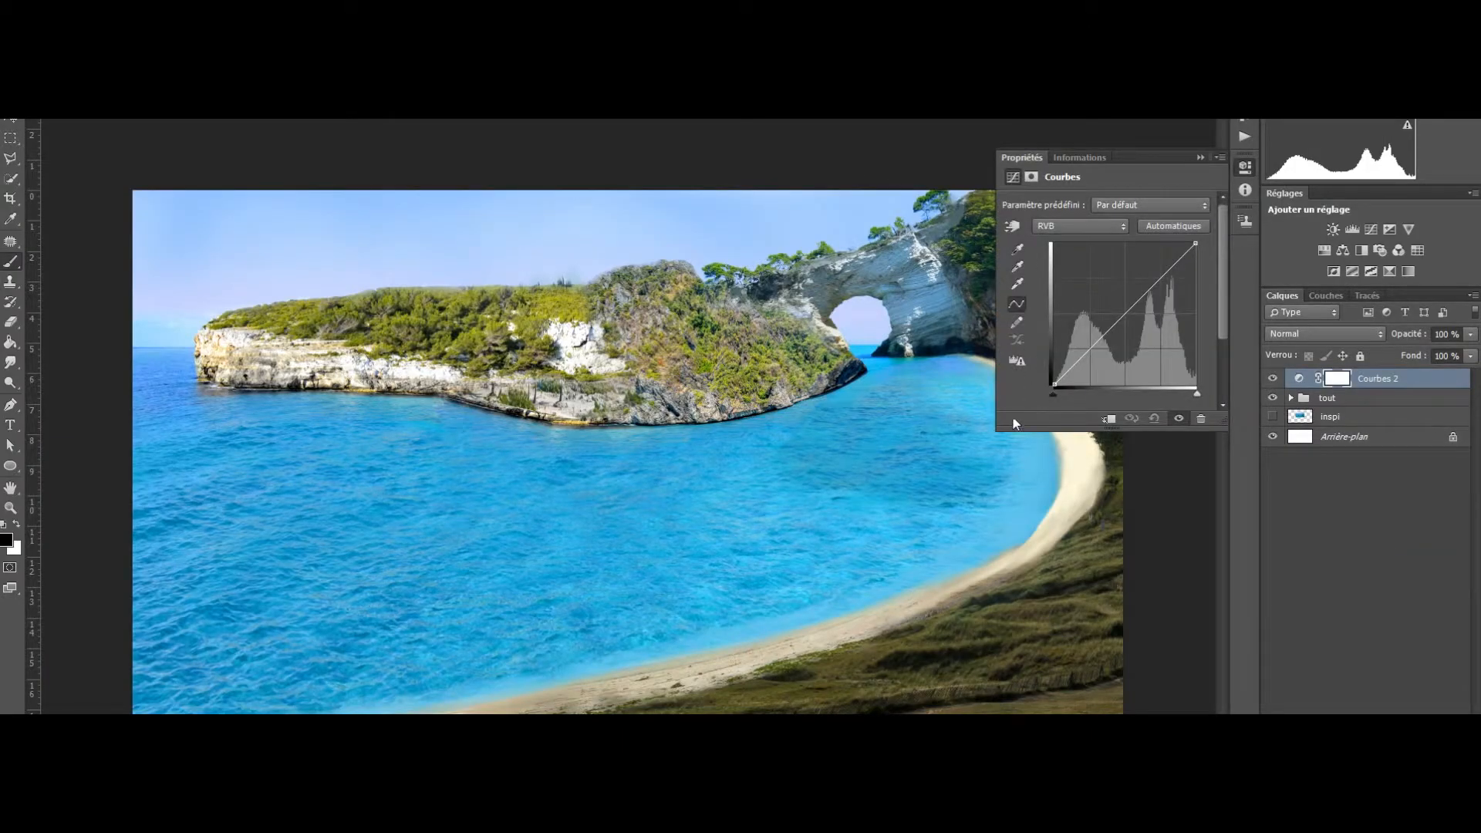
drag(1106, 330, 1146, 401)
Check the image's colour mode, leaving it on Couleurs RVB.
click(123, 51)
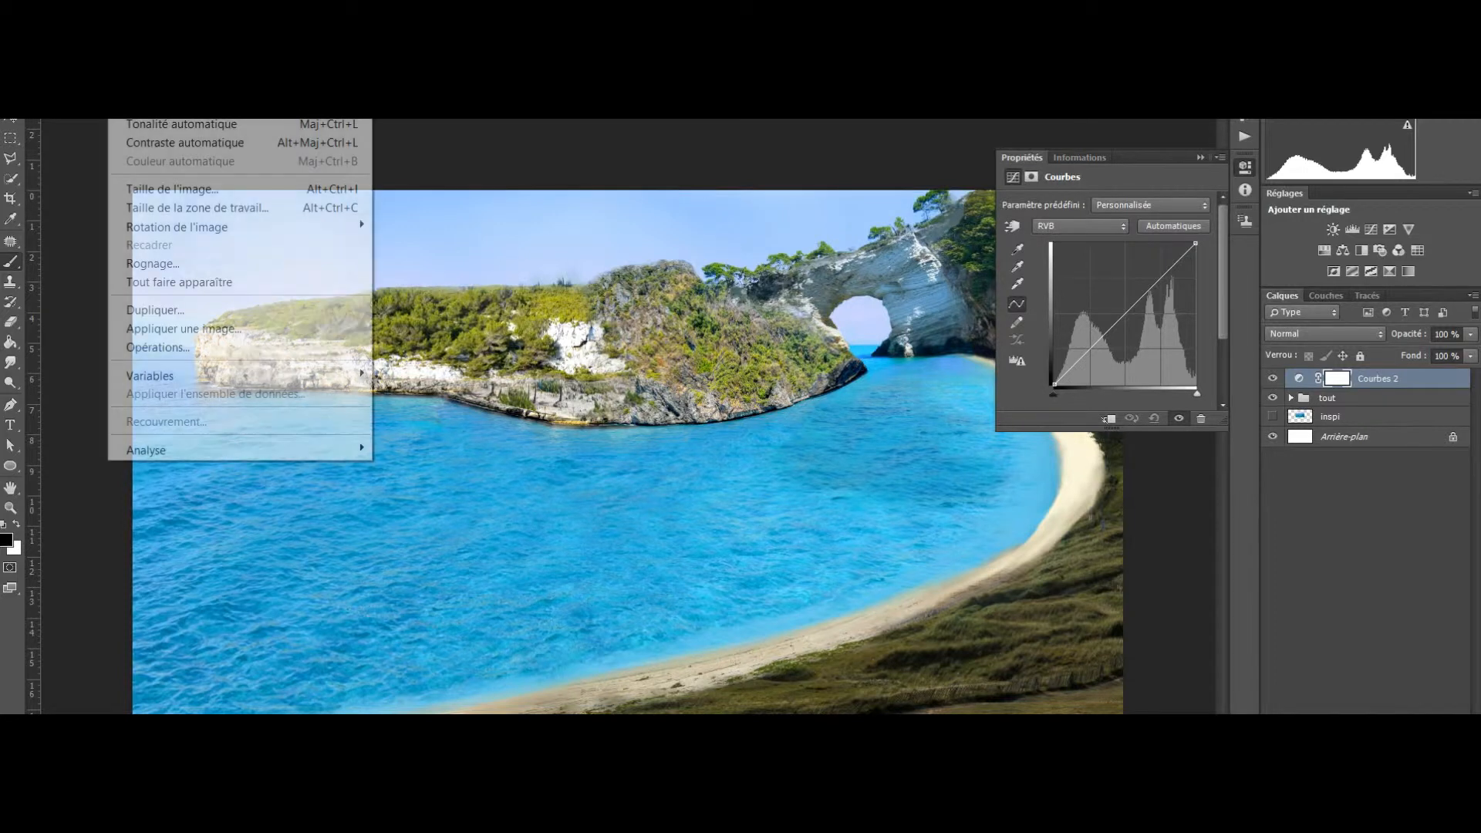
mouse_move(146, 69)
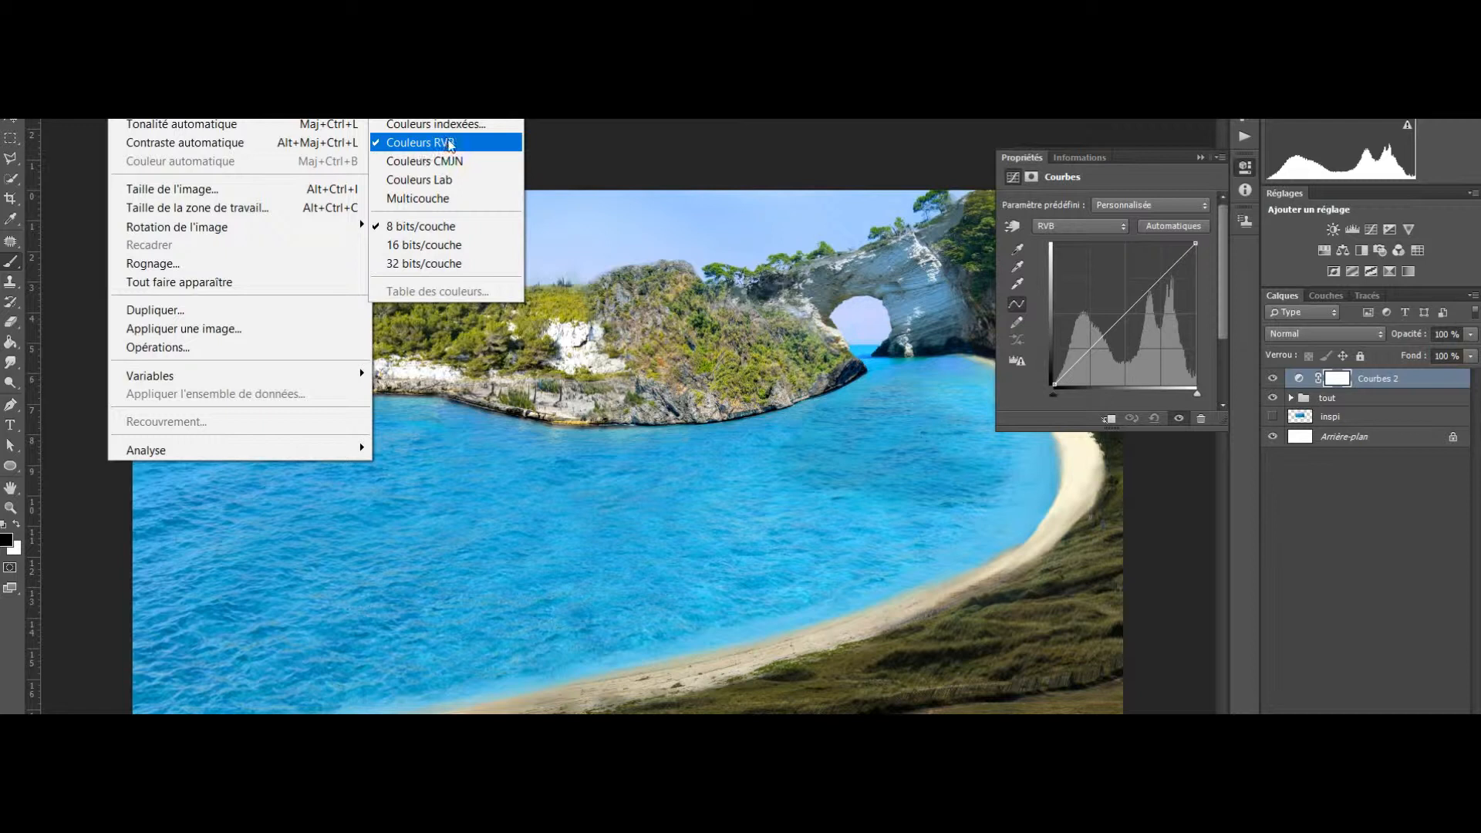
click(434, 143)
click(123, 51)
click(124, 51)
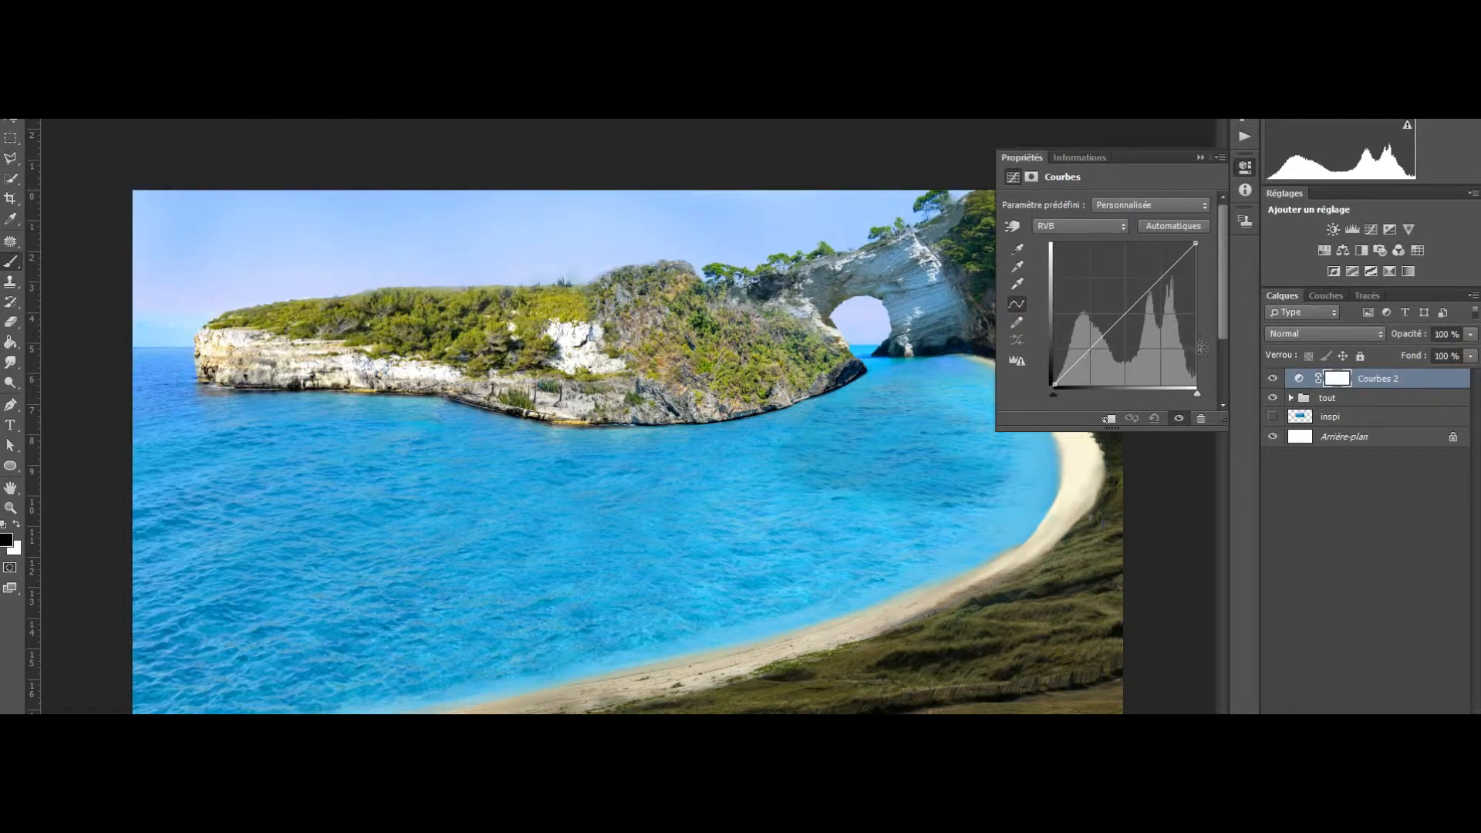
Try pulling the midpoint of the composite RVB curve down to the lower corner, and remove the point.
click(1051, 228)
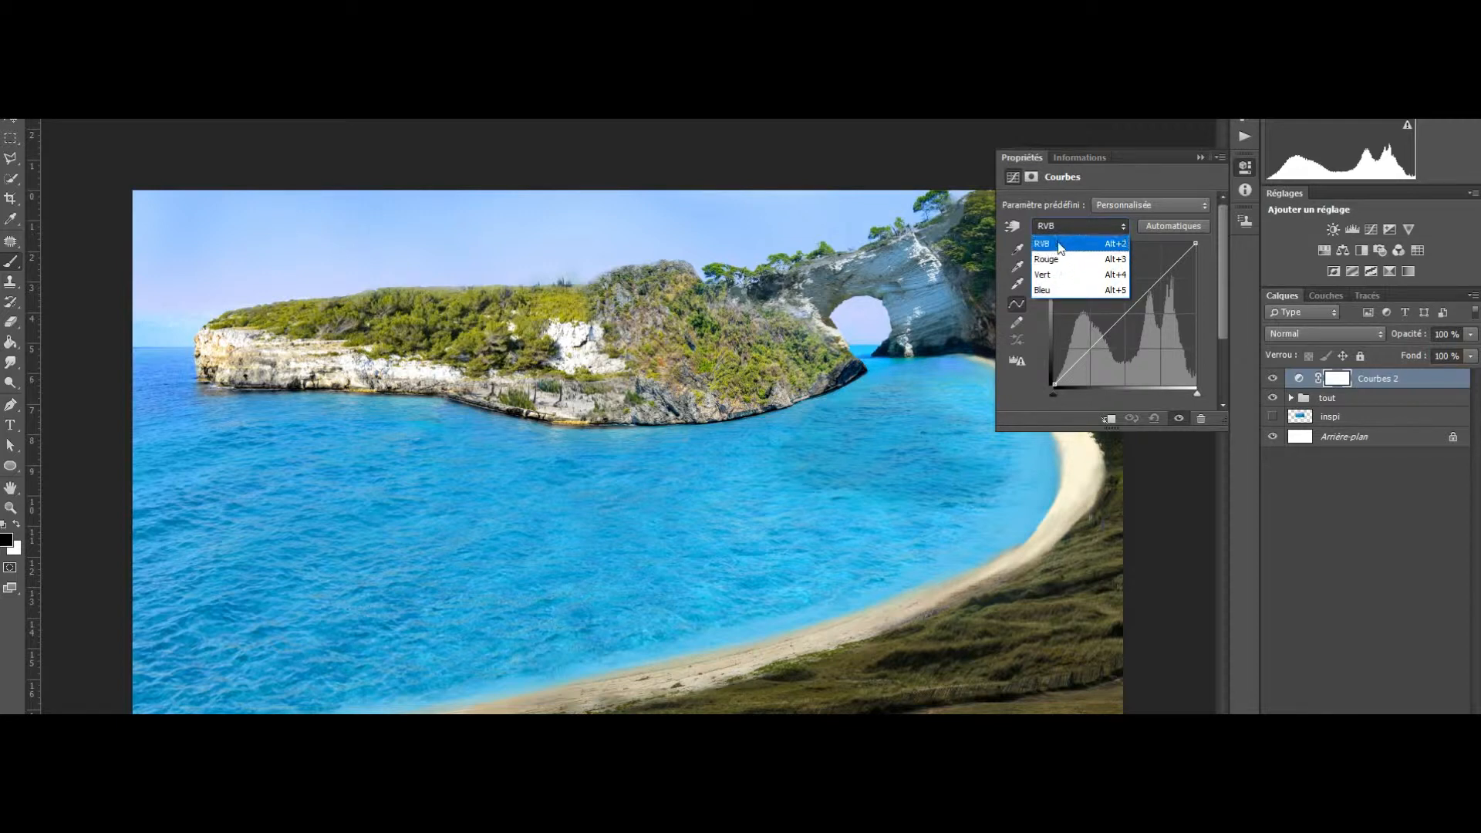
click(1059, 245)
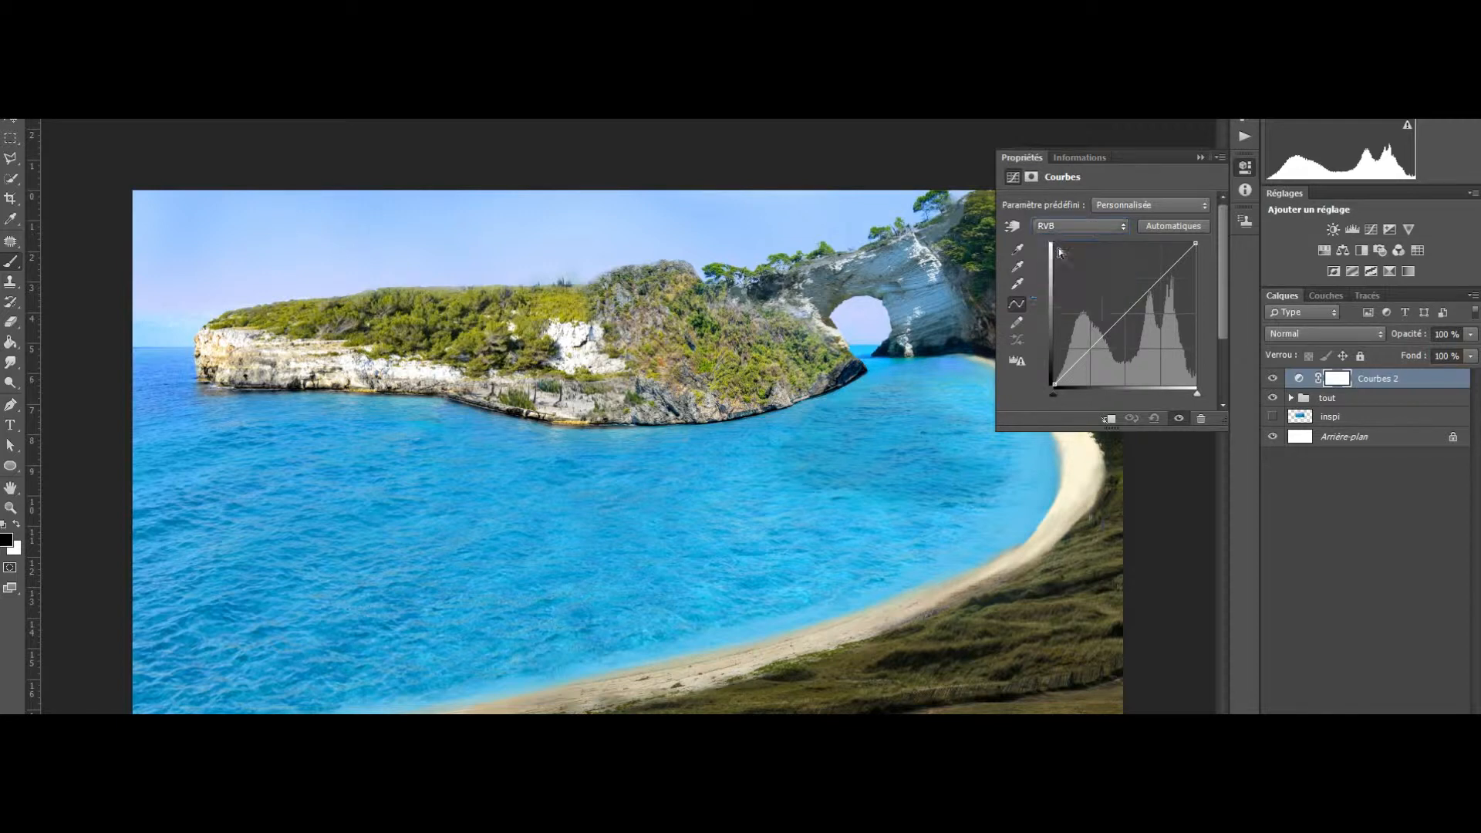
click(1125, 316)
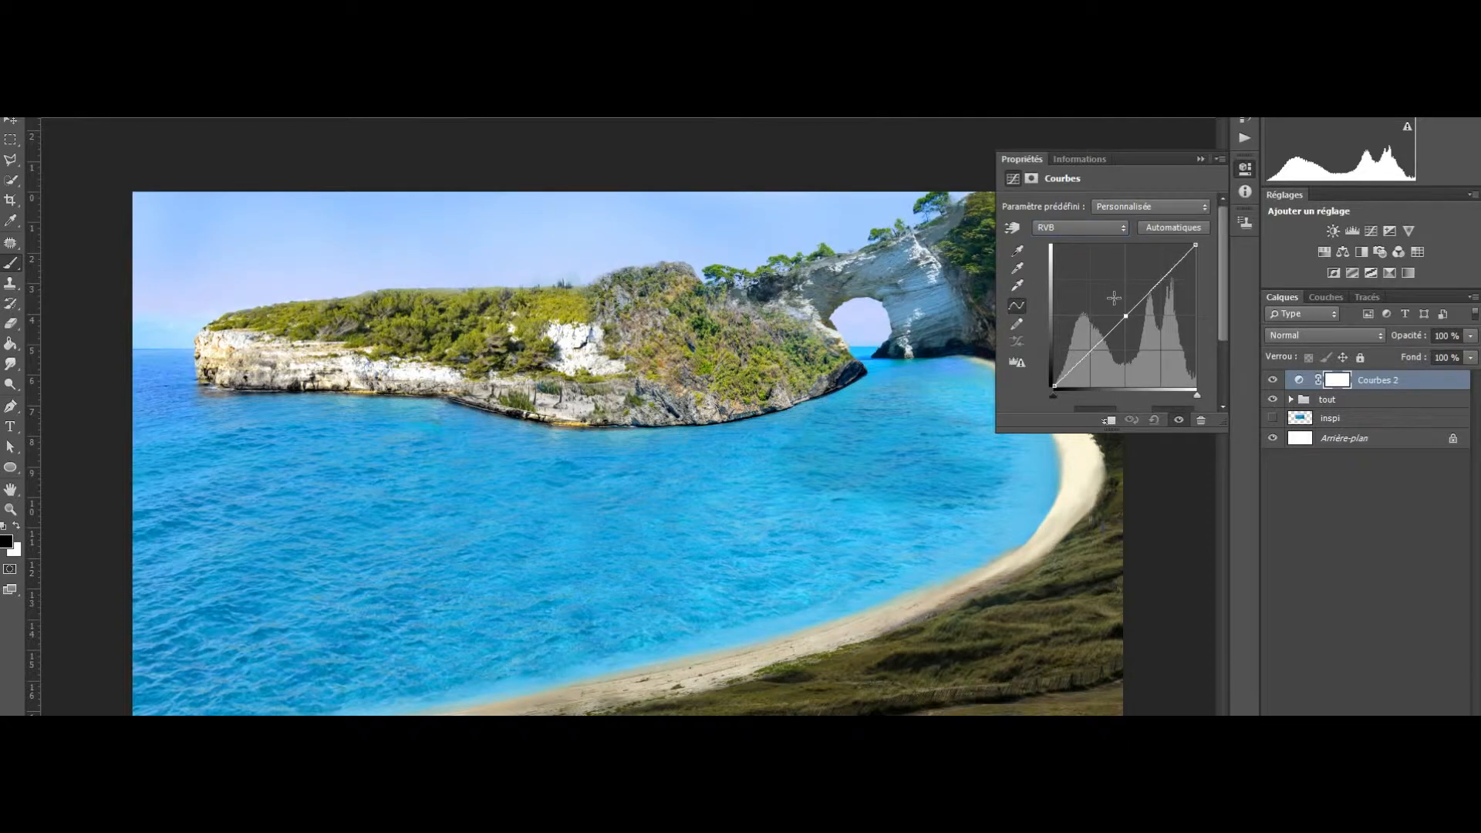
drag(1125, 316, 1189, 382)
click(1060, 227)
click(1156, 312)
click(1078, 232)
click(1127, 318)
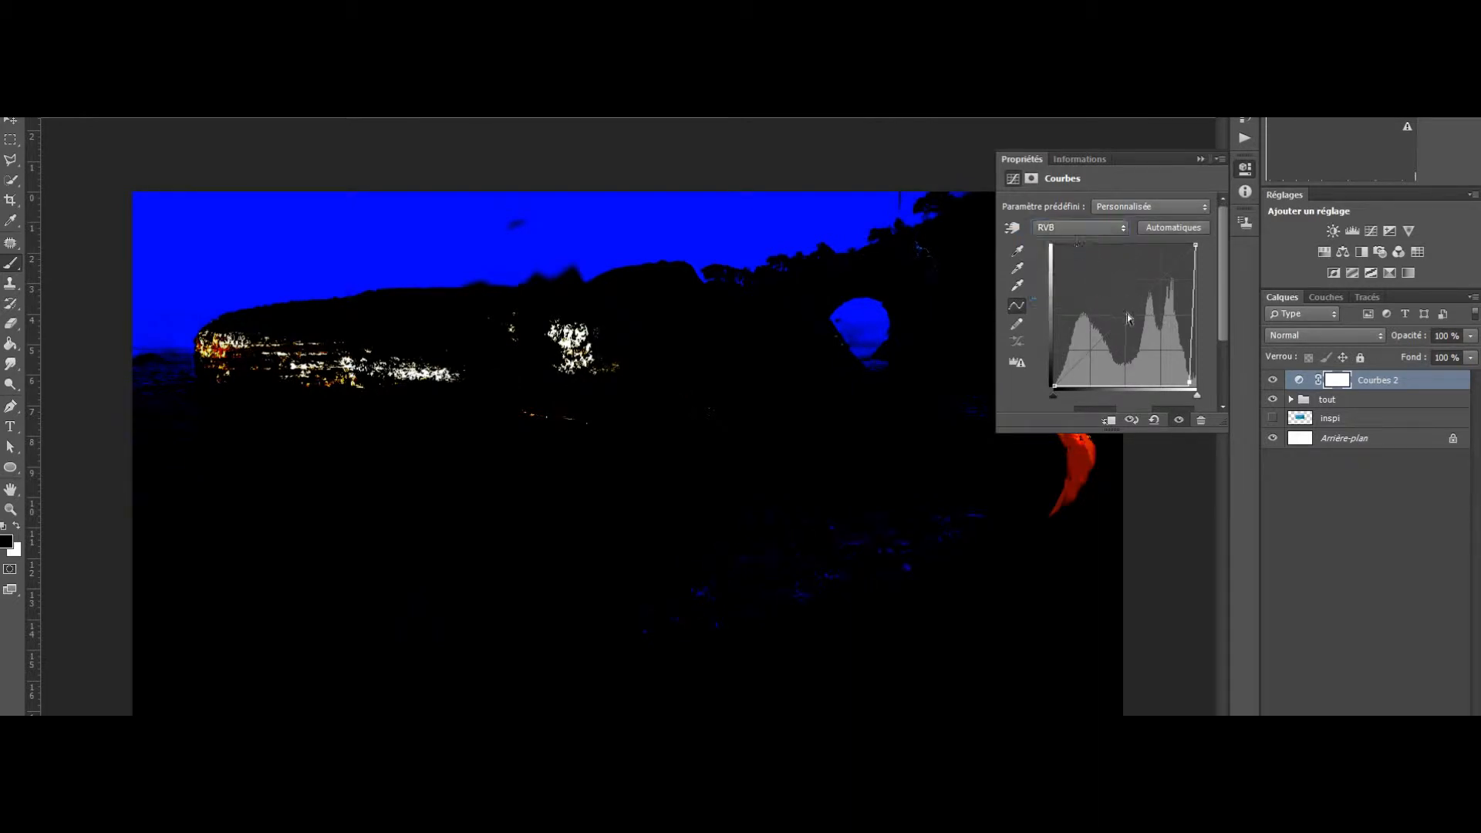
drag(1191, 383, 1213, 395)
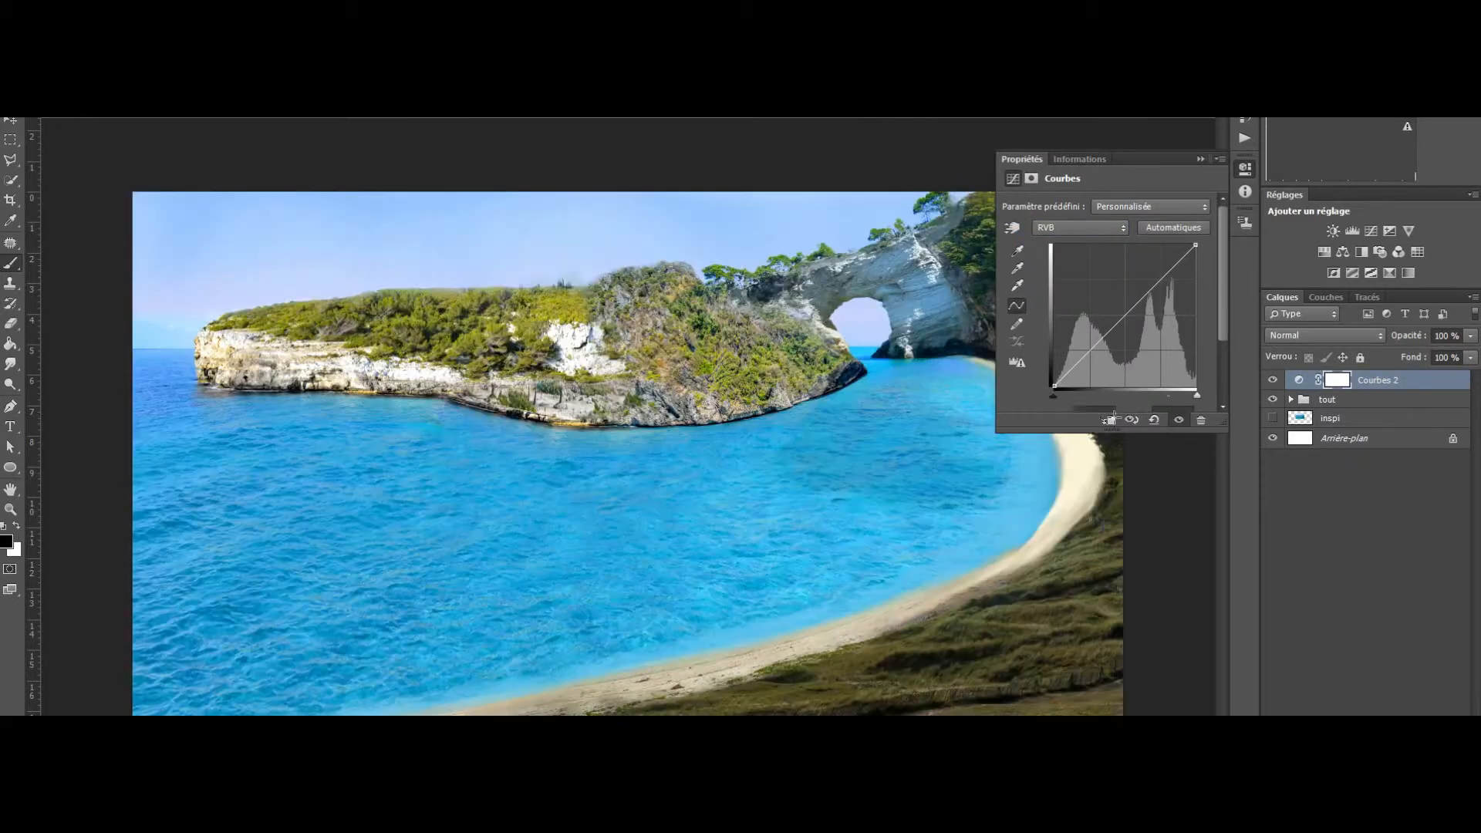
Try lowering the midtones of the Rouge channel's curve, and remove the added point.
click(1059, 230)
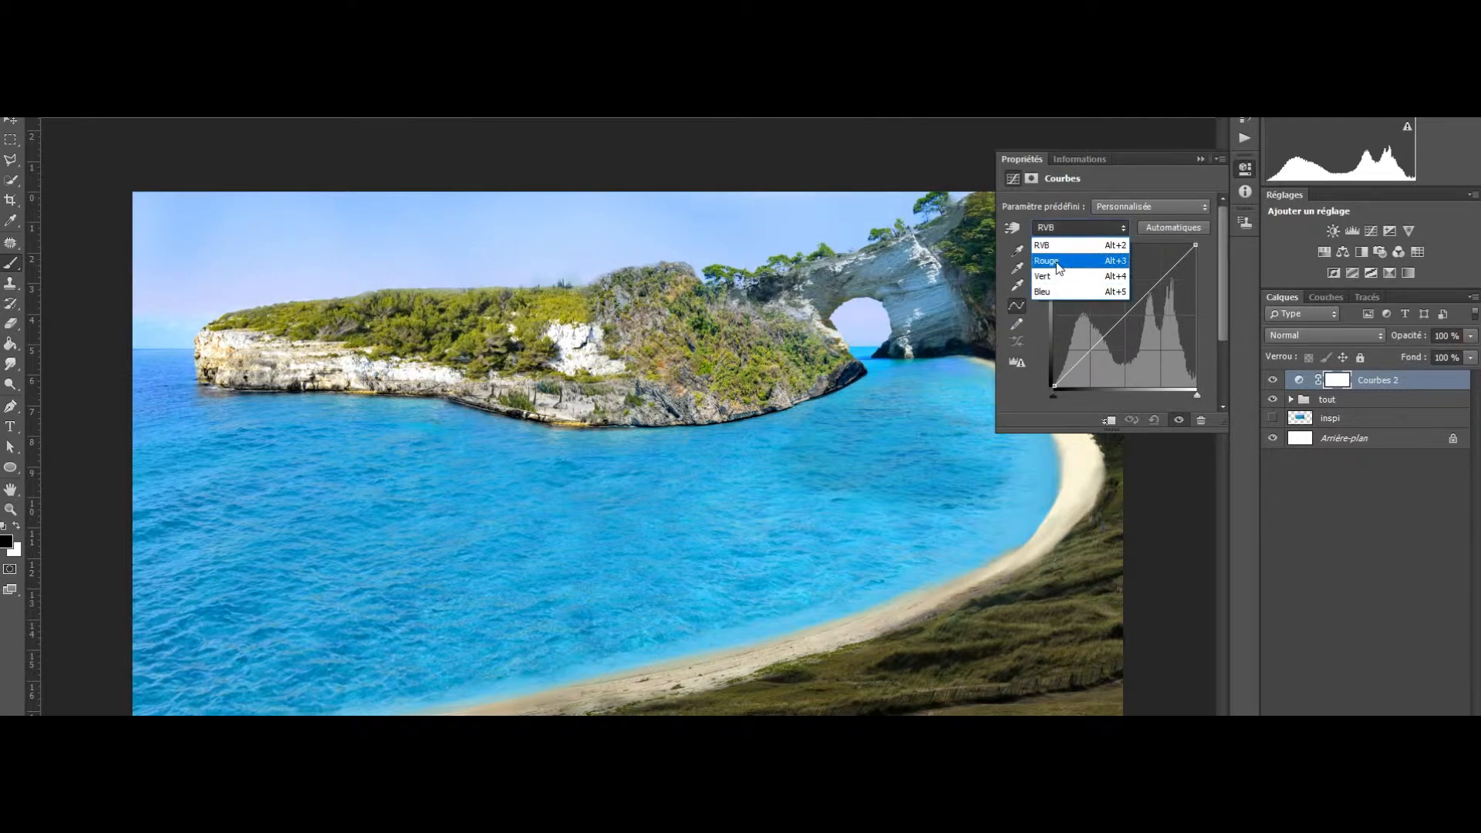
click(1079, 262)
drag(1116, 322, 1157, 407)
Try lowering the midtones of the Vert channel's curve, and reset the adjustment.
click(1065, 228)
click(1066, 289)
drag(1109, 331, 1126, 360)
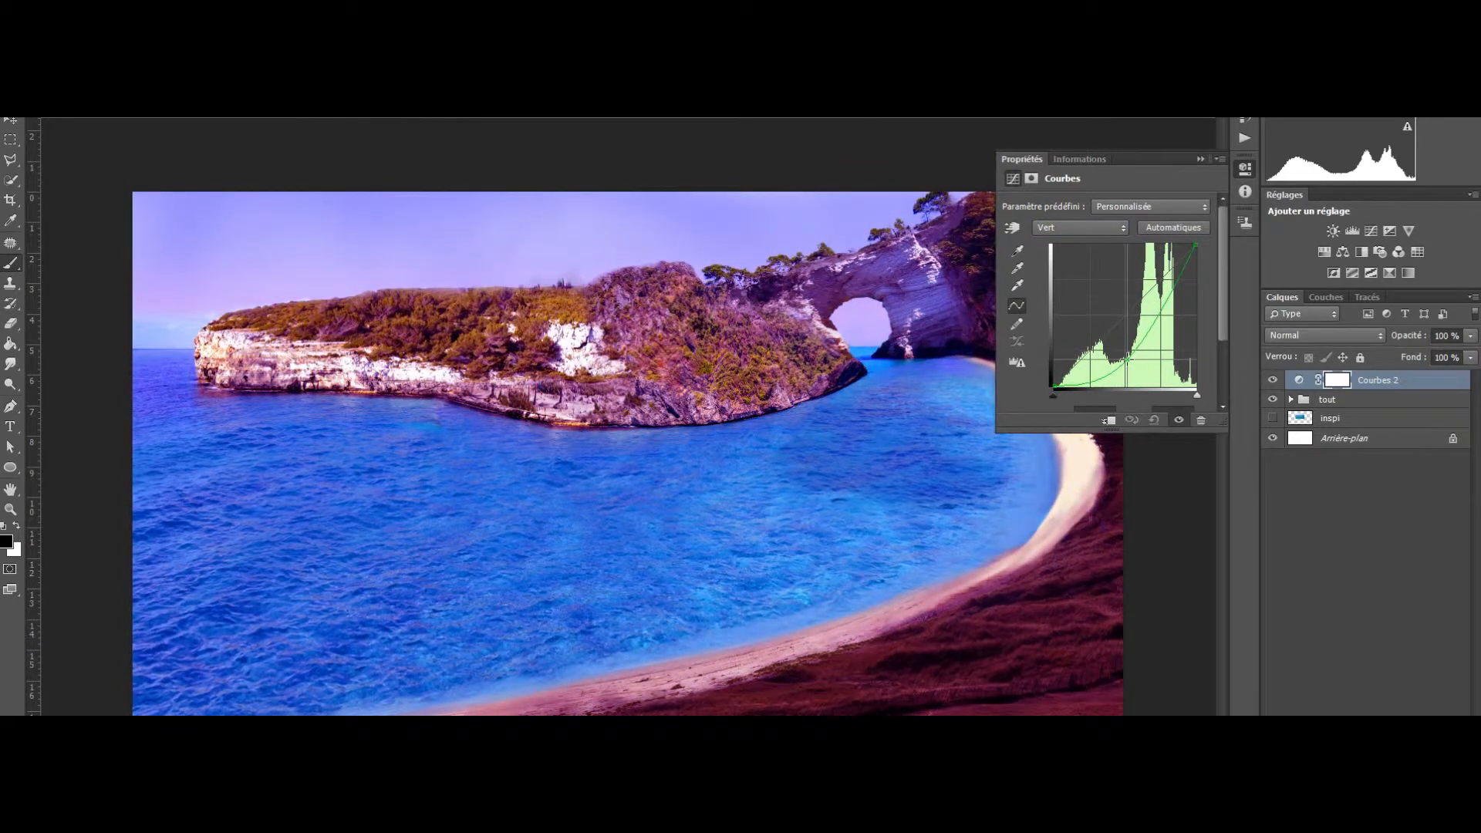
click(1152, 420)
Try raising the shadows of the Bleu channel's curve, and remove the added point.
click(1078, 228)
click(1063, 291)
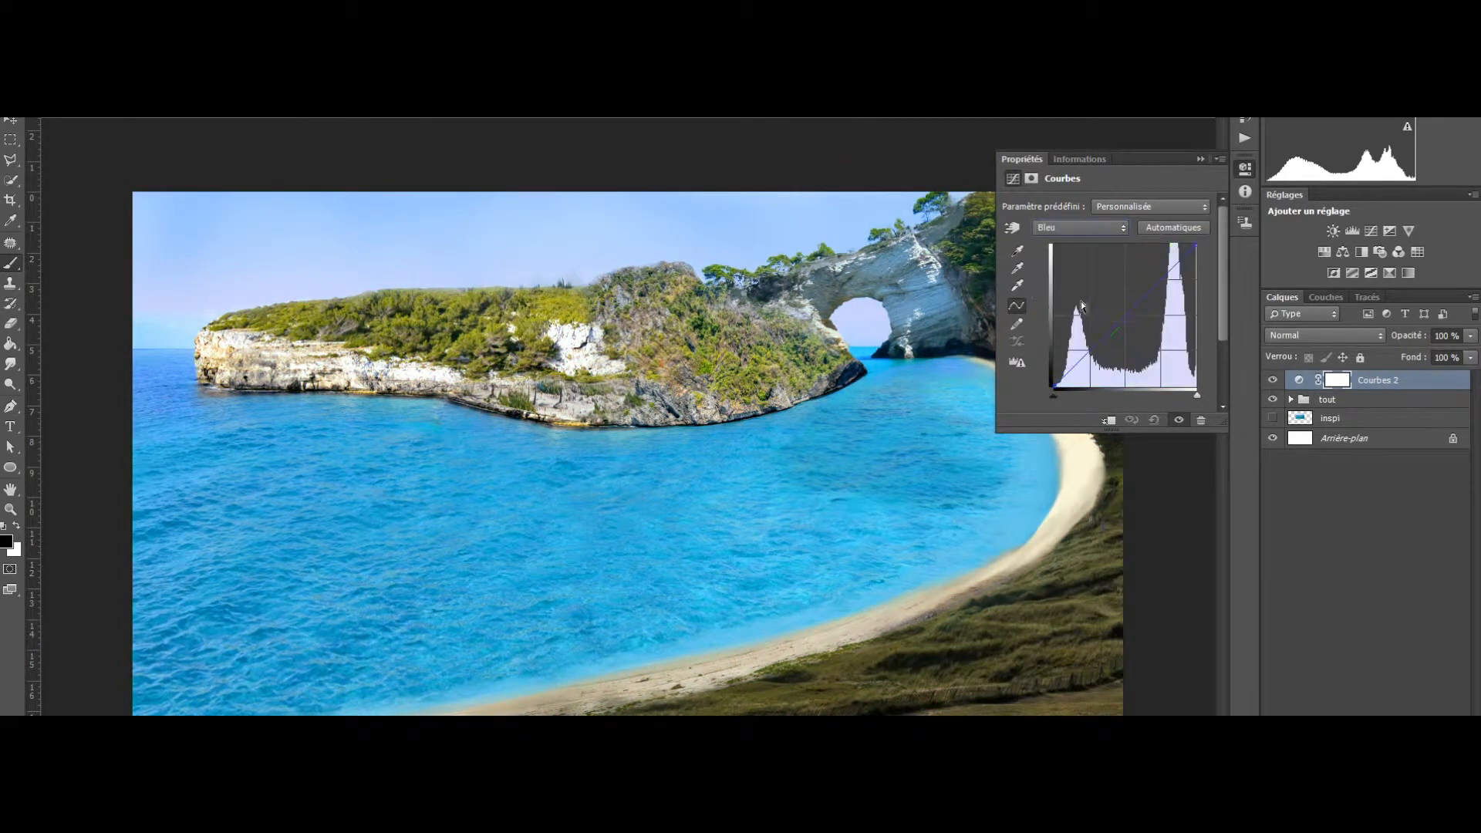
drag(1087, 353, 1055, 229)
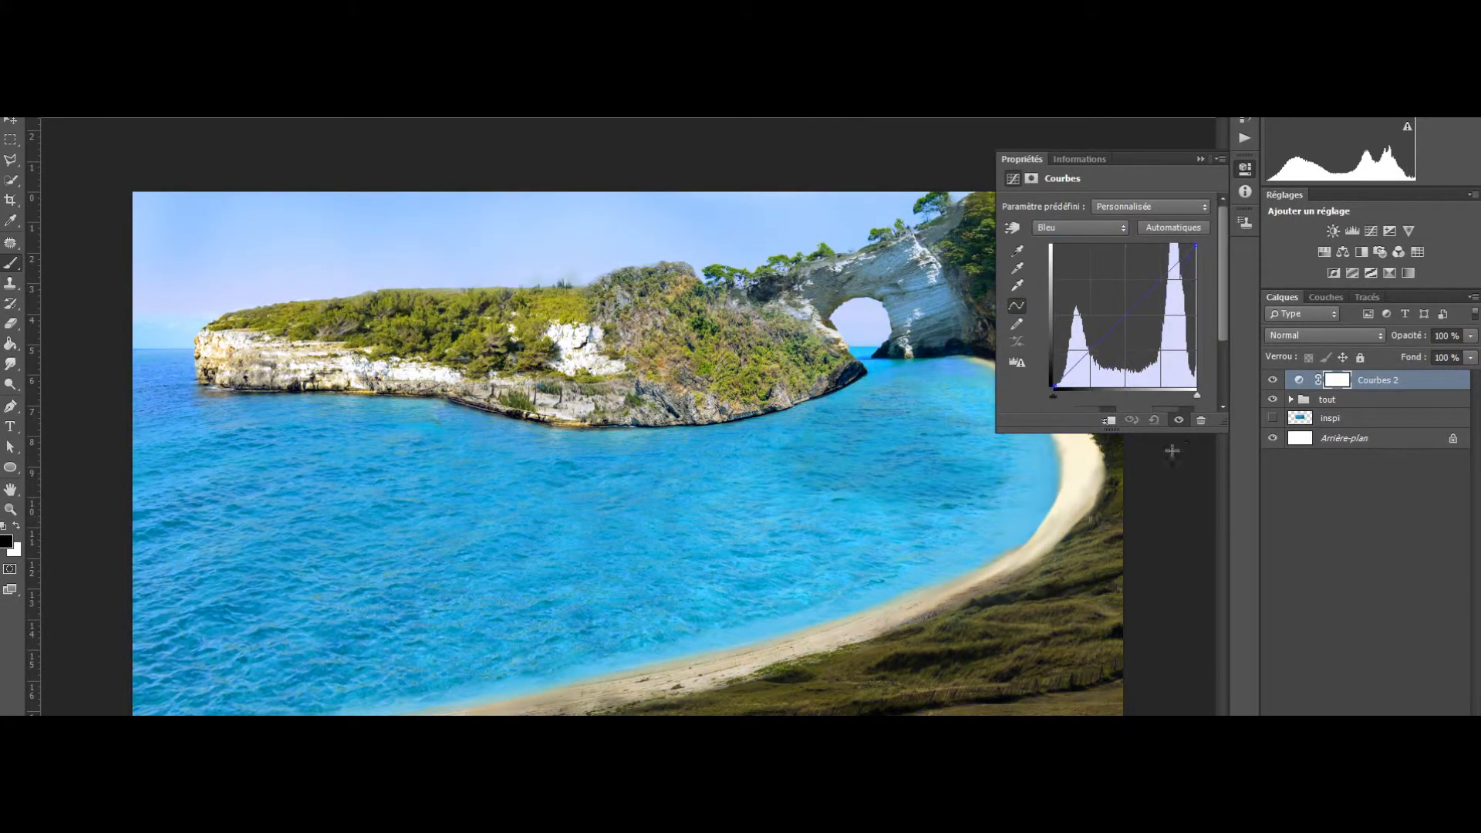
click(1073, 230)
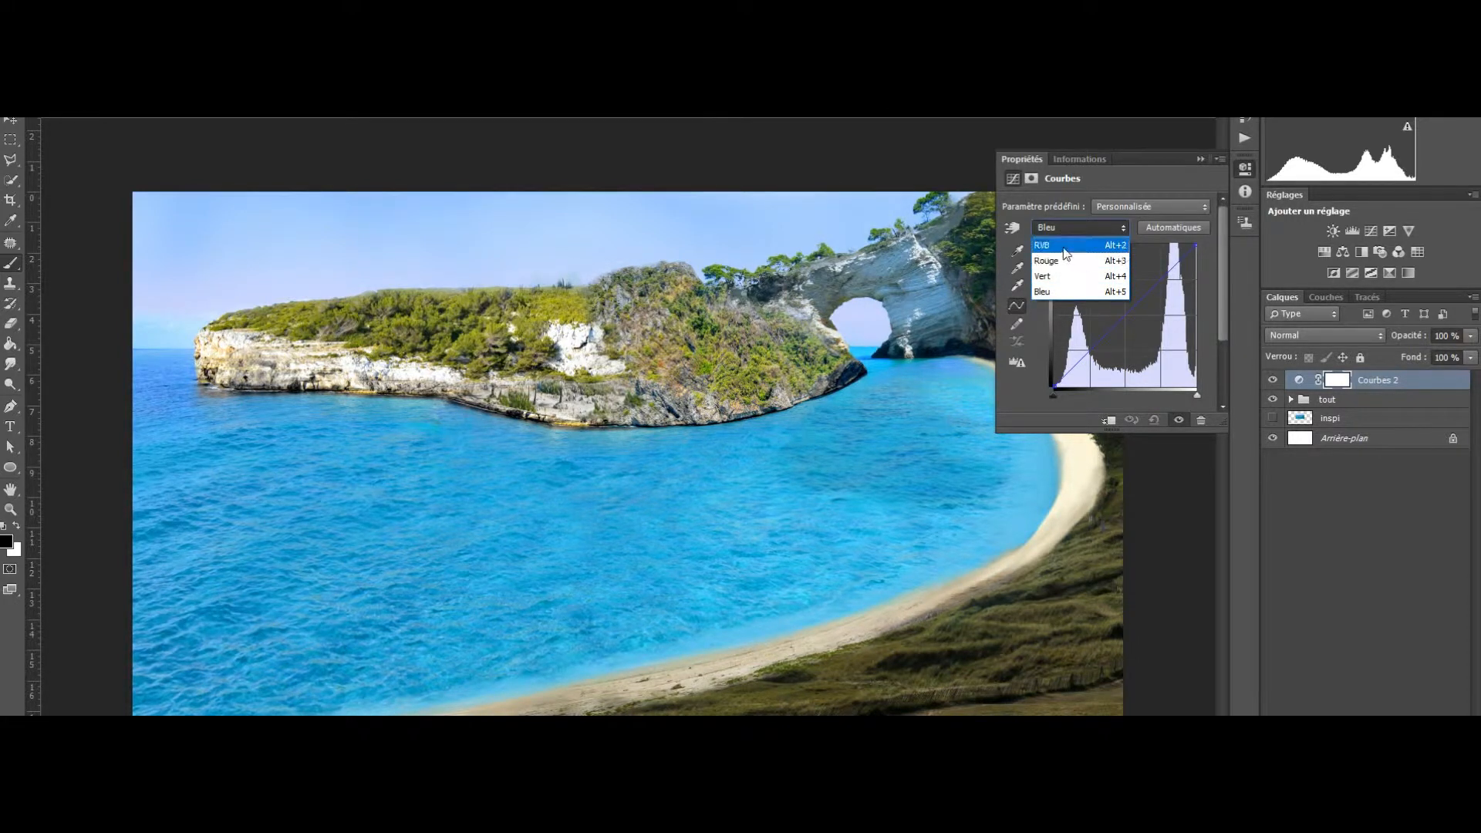
click(1133, 186)
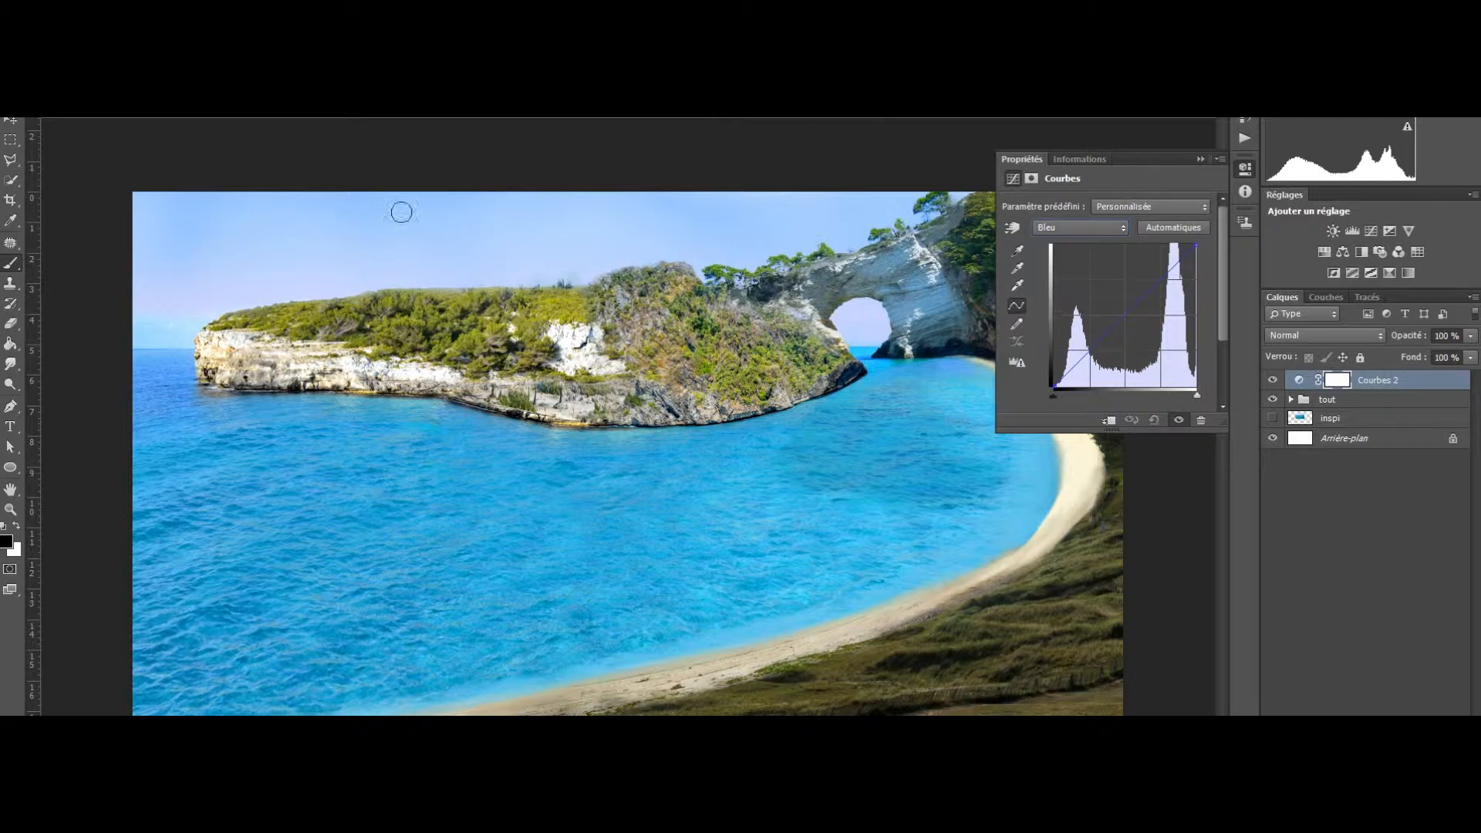
Convert the image to Couleurs CMJN, accepting the removal of the Courbes adjustment layer.
click(125, 51)
mouse_move(158, 69)
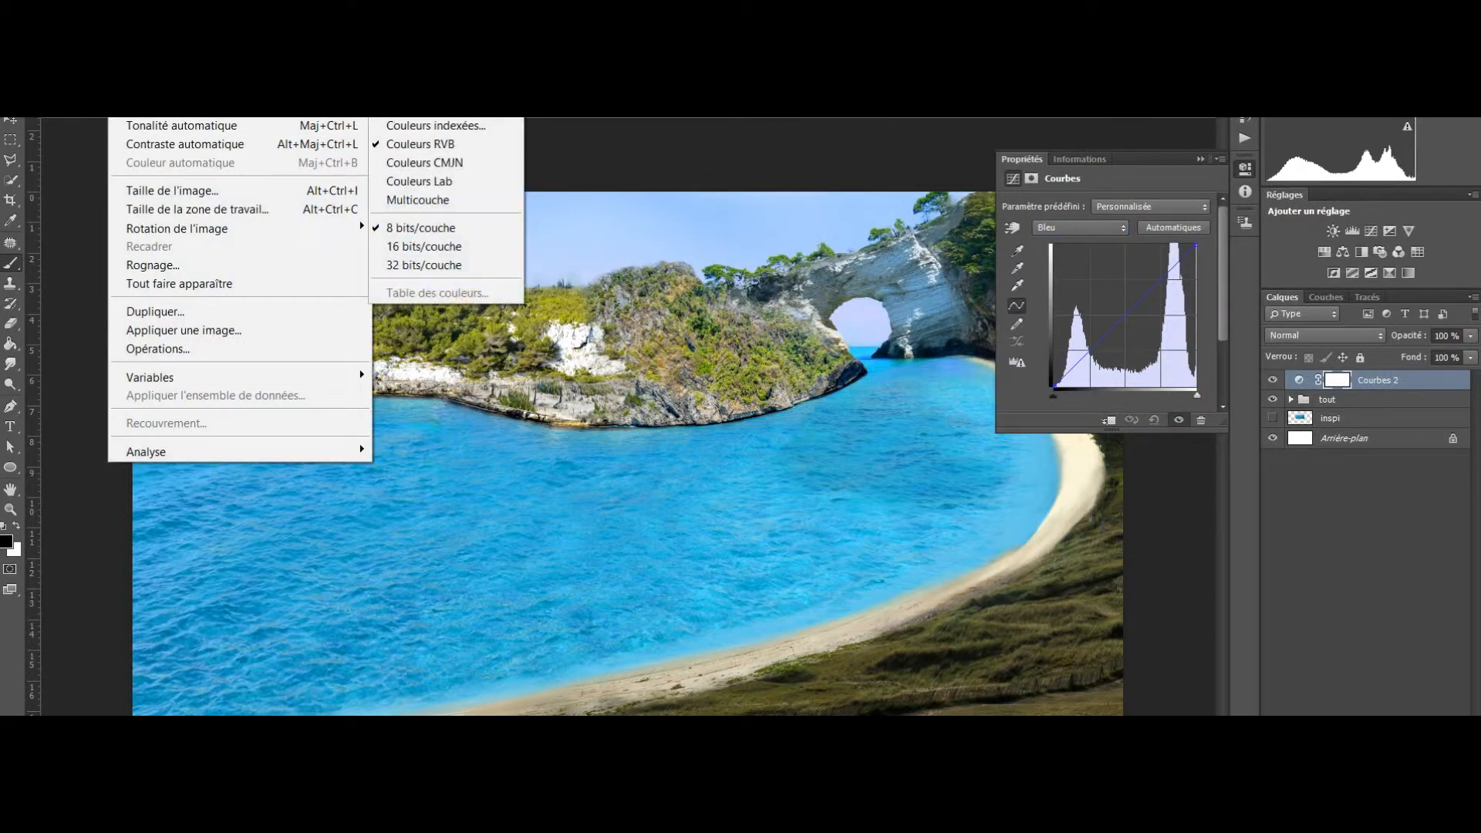
click(451, 165)
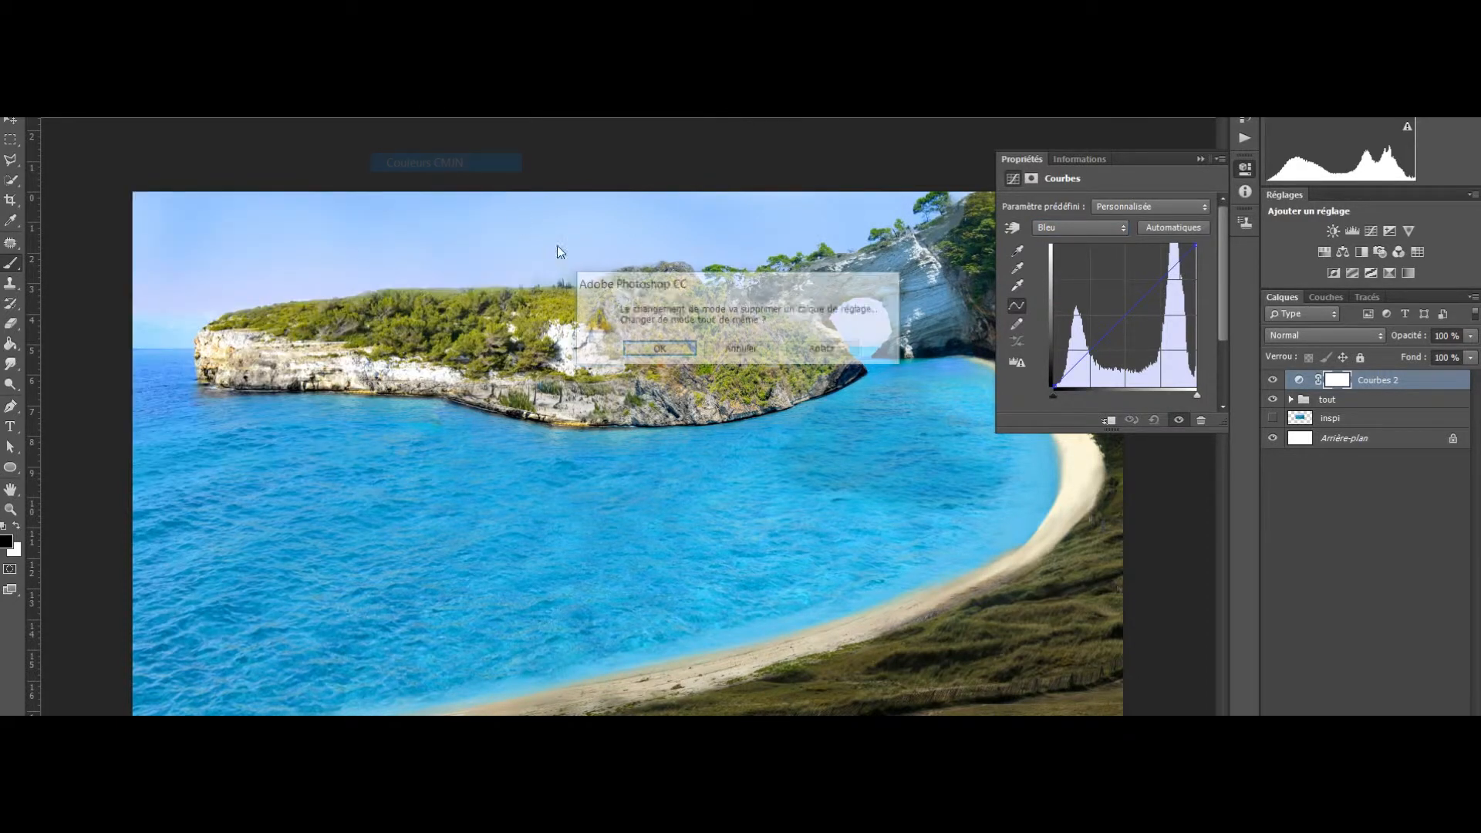
click(674, 351)
click(684, 373)
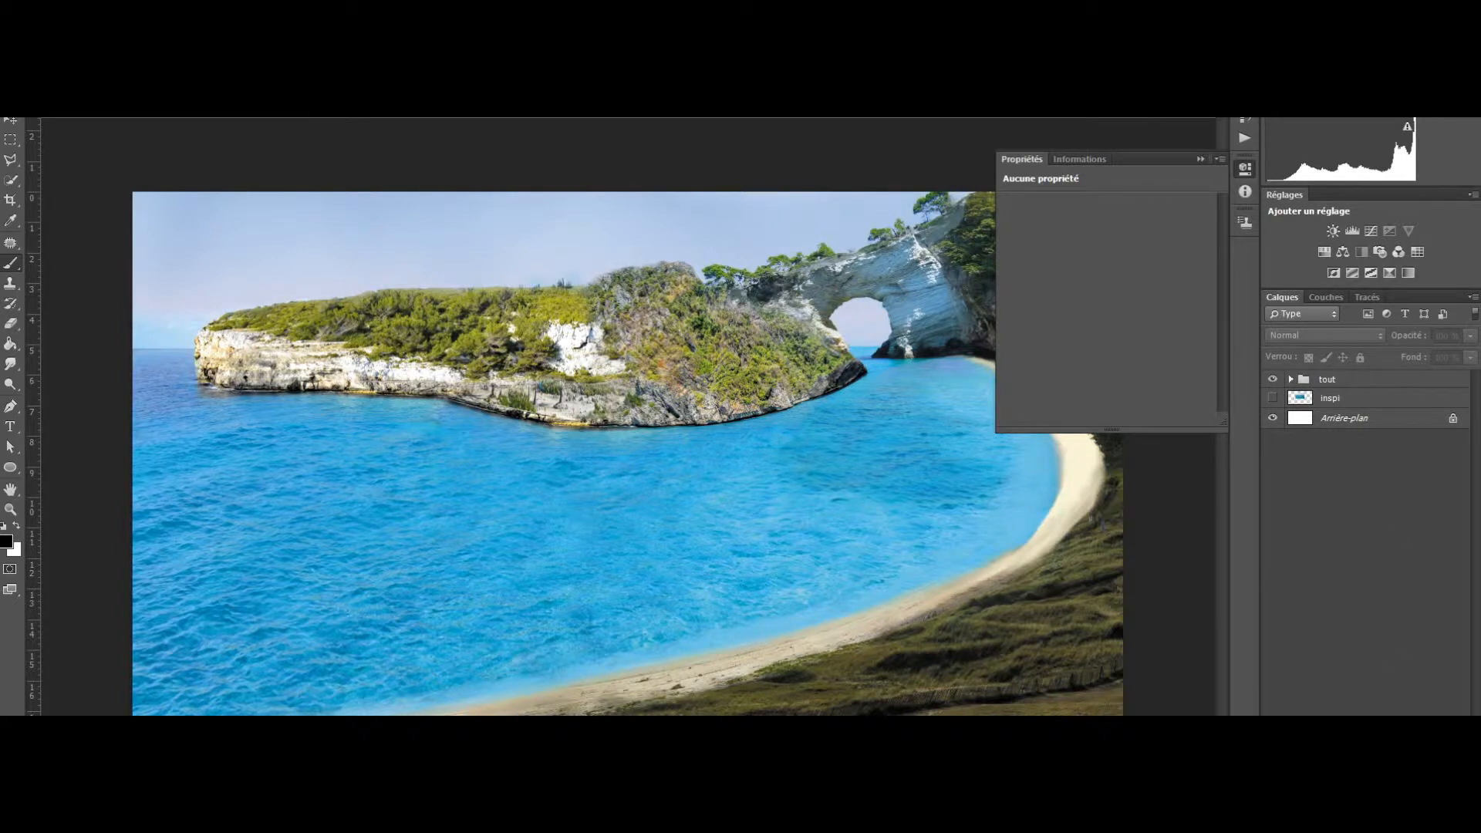
Add a Courbes adjustment layer above the "tout" group and try bending its composite CMJN curve.
click(1366, 810)
click(1290, 563)
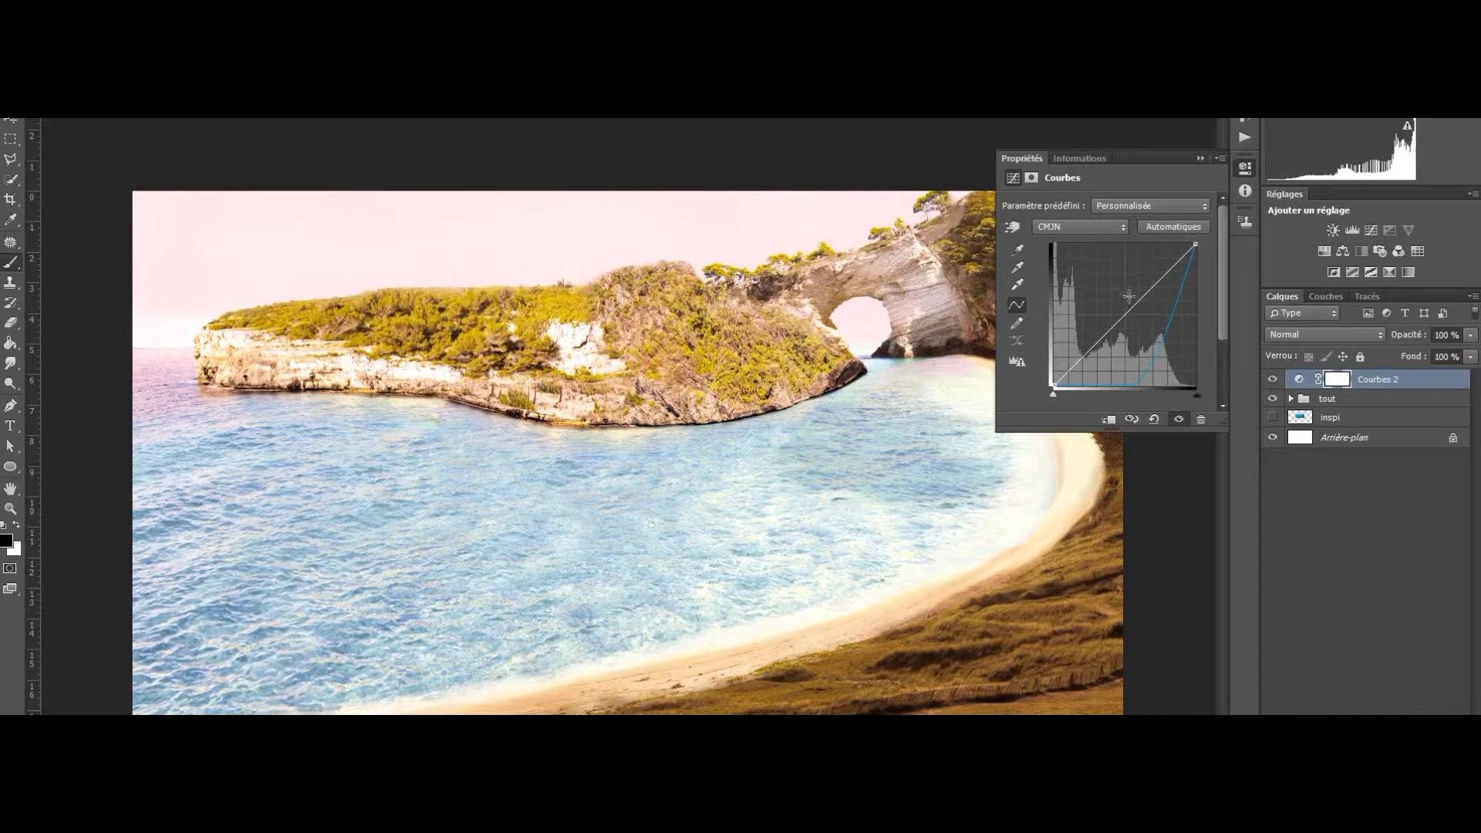
drag(1126, 314, 1220, 393)
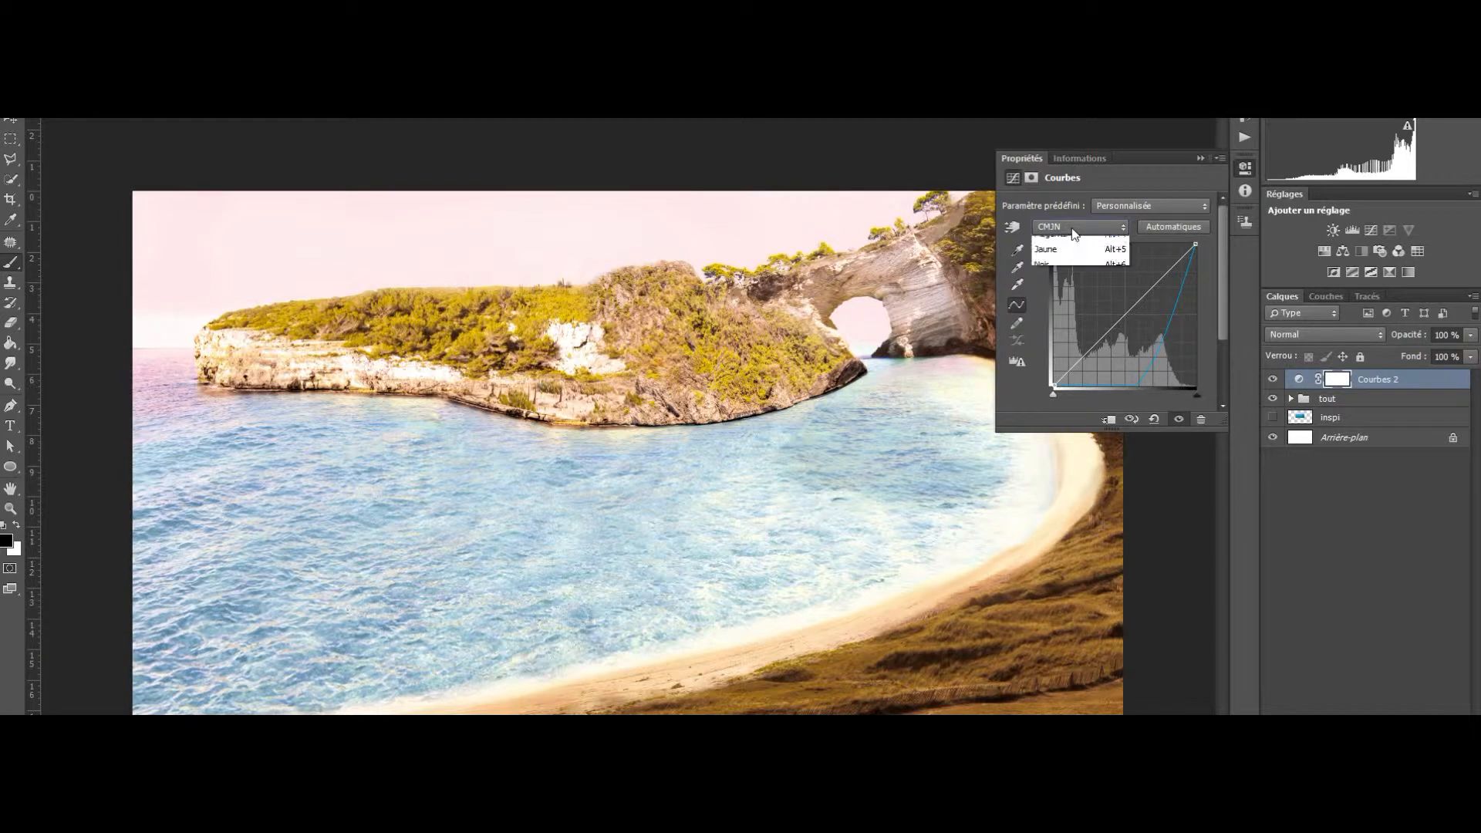
Remove the lowered points from the Cyan channel's curve.
click(1077, 226)
click(1063, 263)
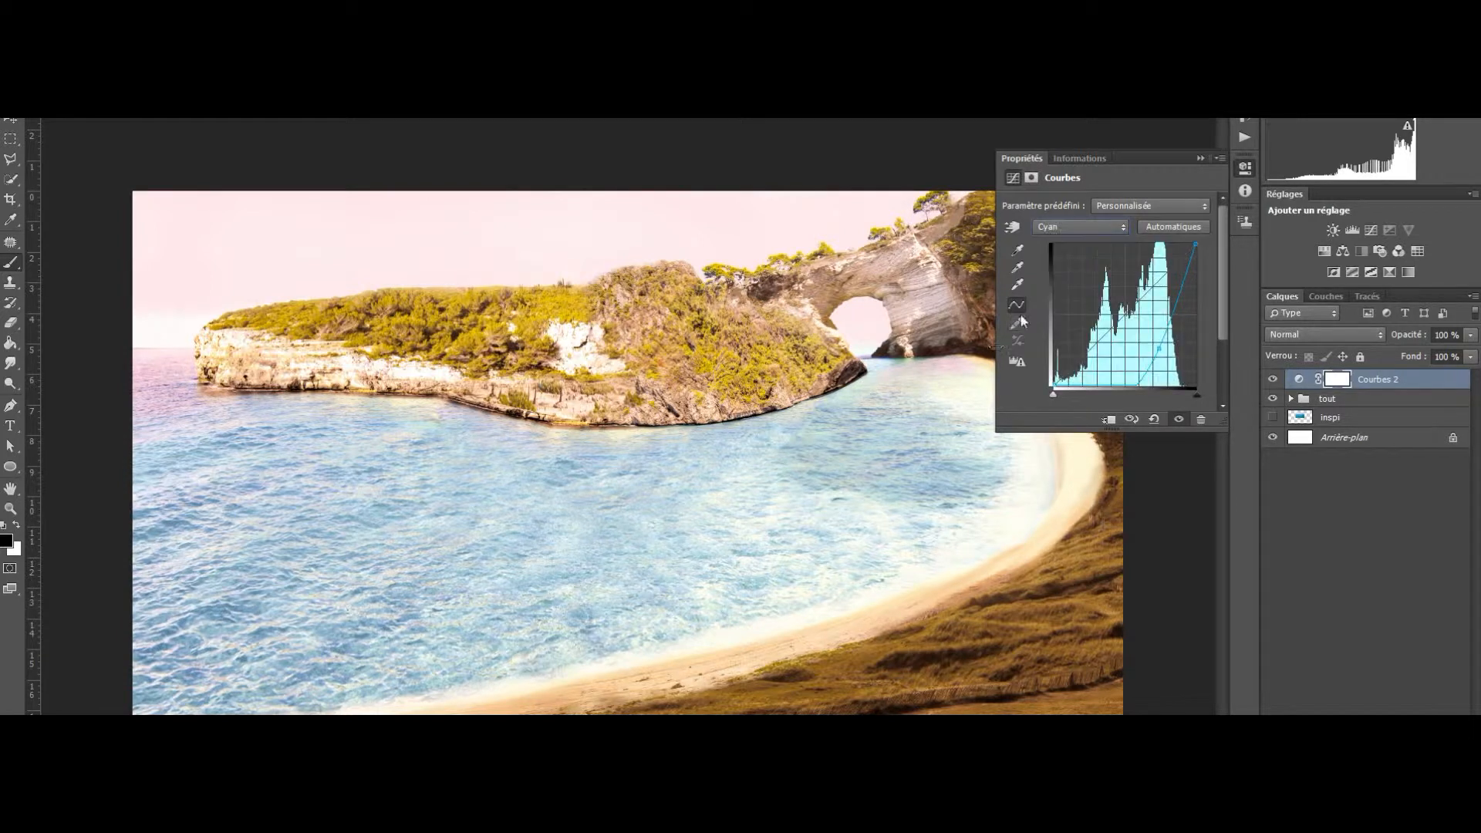
drag(1169, 349, 1265, 418)
Try lowering the Magenta and Jaune channel curves, removing the added point from each.
click(1073, 227)
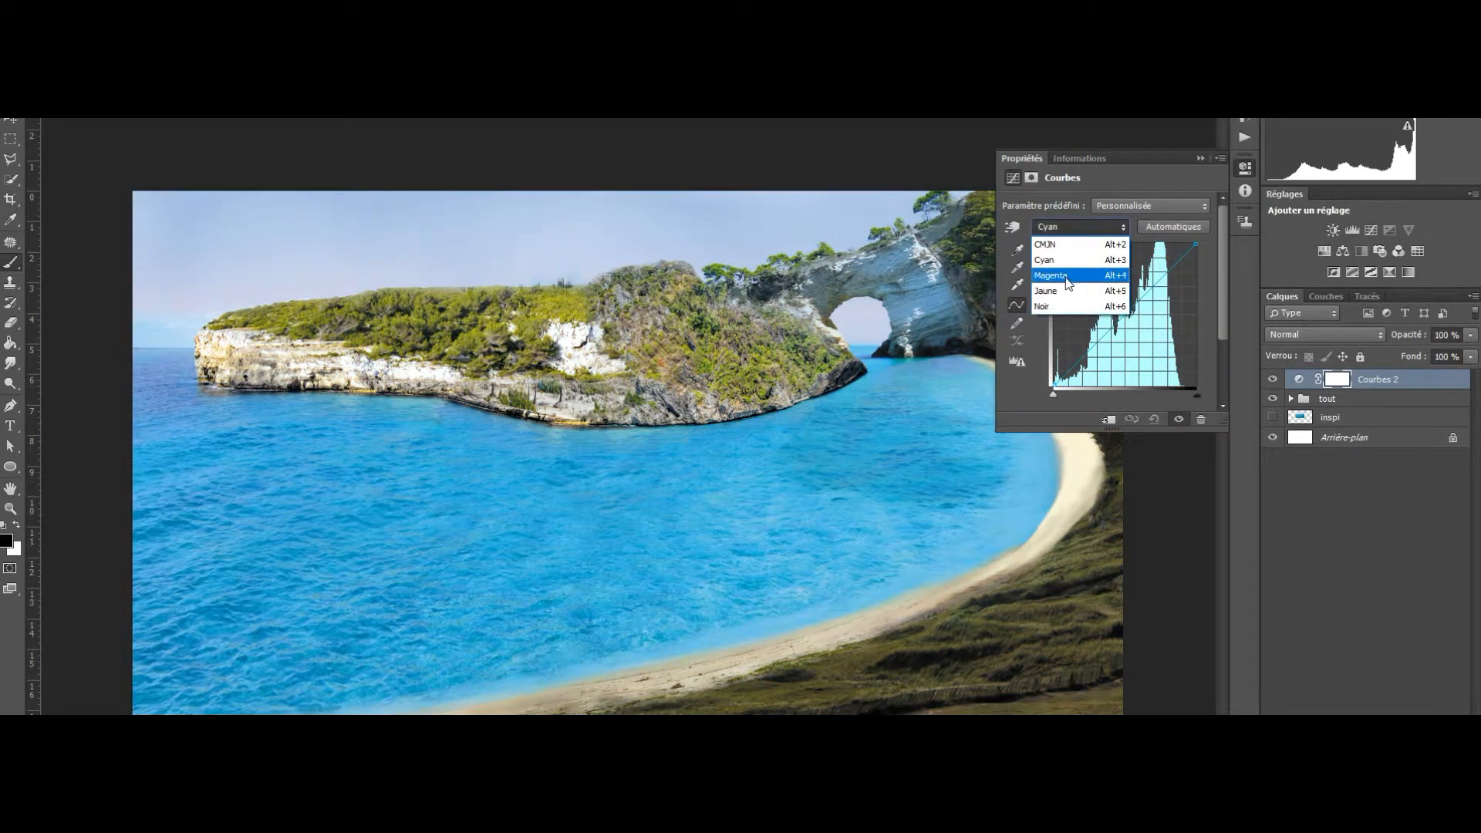
click(1068, 245)
drag(1113, 327, 1170, 409)
click(1057, 230)
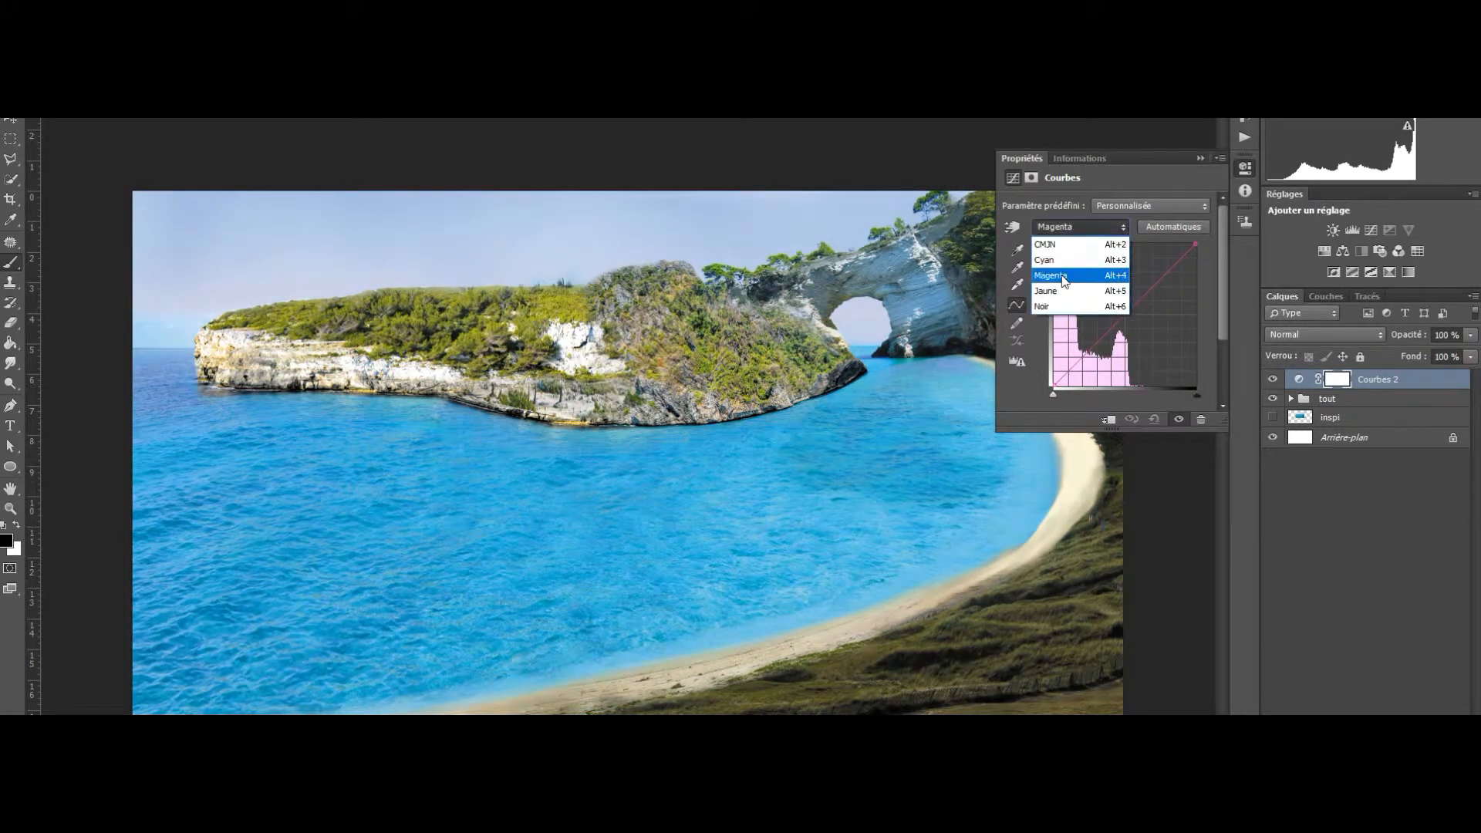
click(1067, 297)
drag(1122, 317, 1168, 409)
Try lowering the Noir channel's curve, and remove the added point.
click(1058, 226)
click(1058, 307)
drag(1117, 323, 1253, 391)
click(1063, 229)
click(1074, 306)
Delete the test Courbes layer and add a fresh default Courbes adjustment layer above the "tout" group in the RVB image.
click(1198, 158)
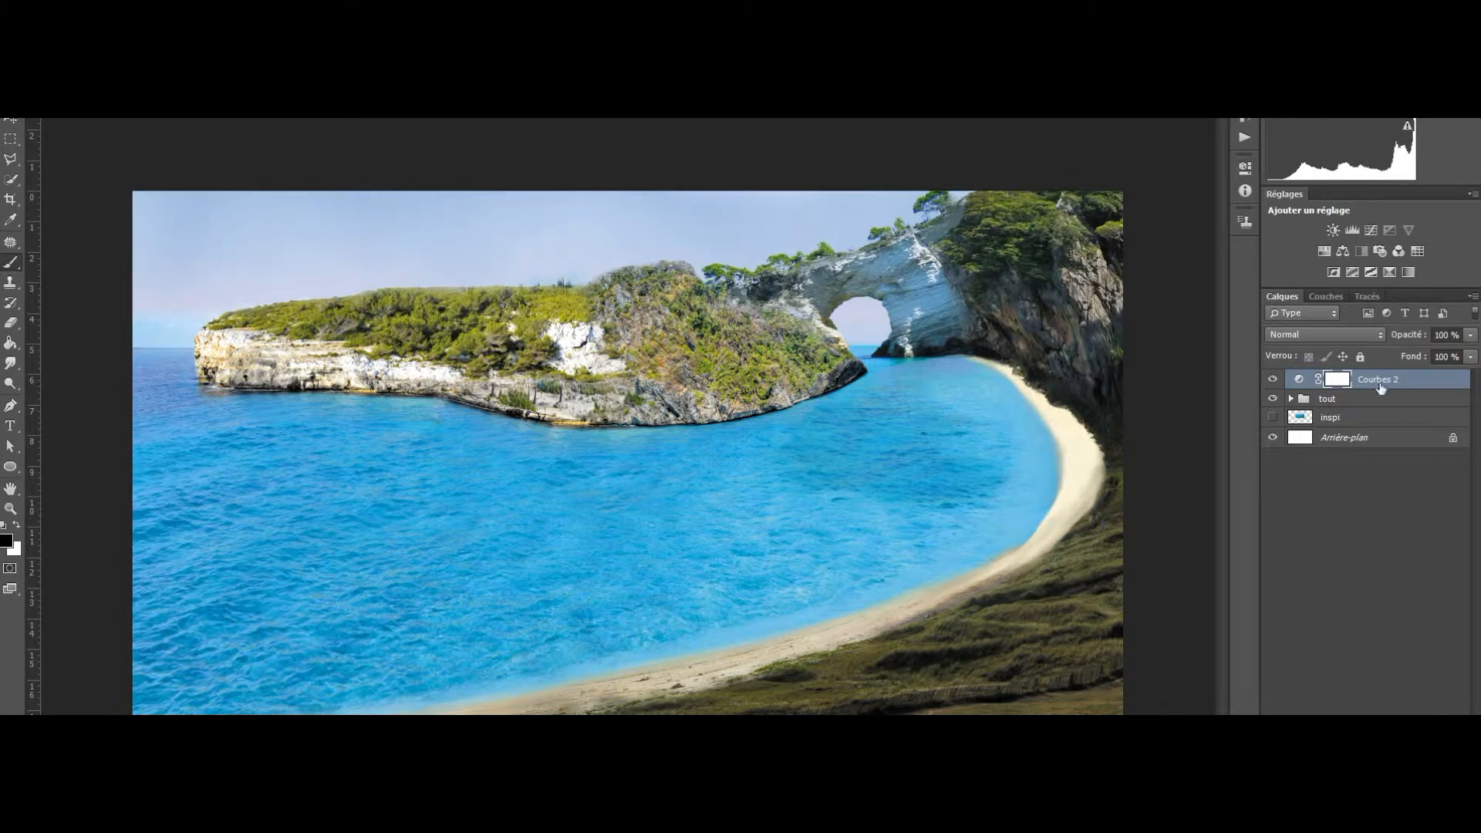
key(Delete)
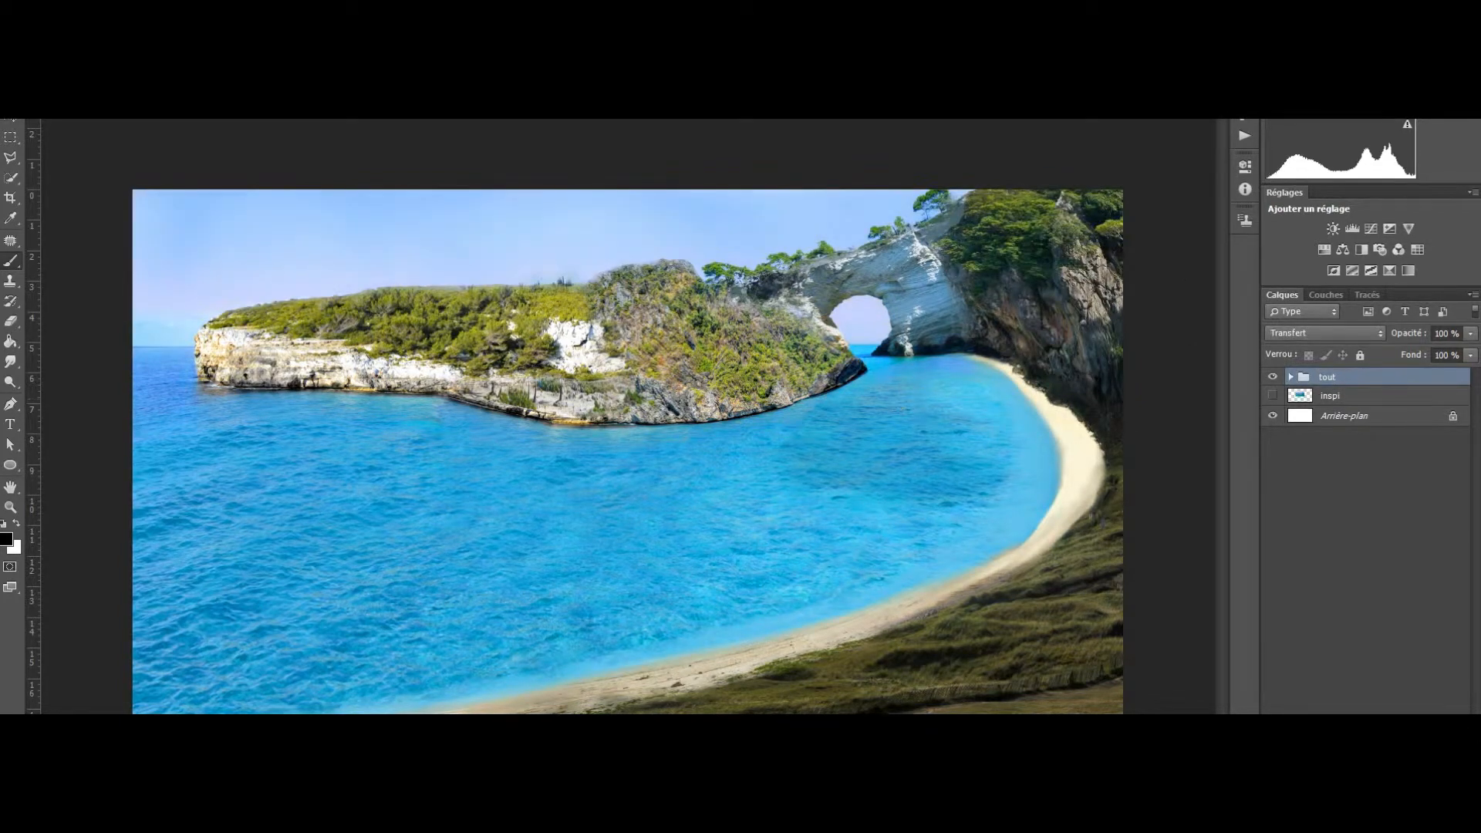
click(1346, 713)
click(1308, 571)
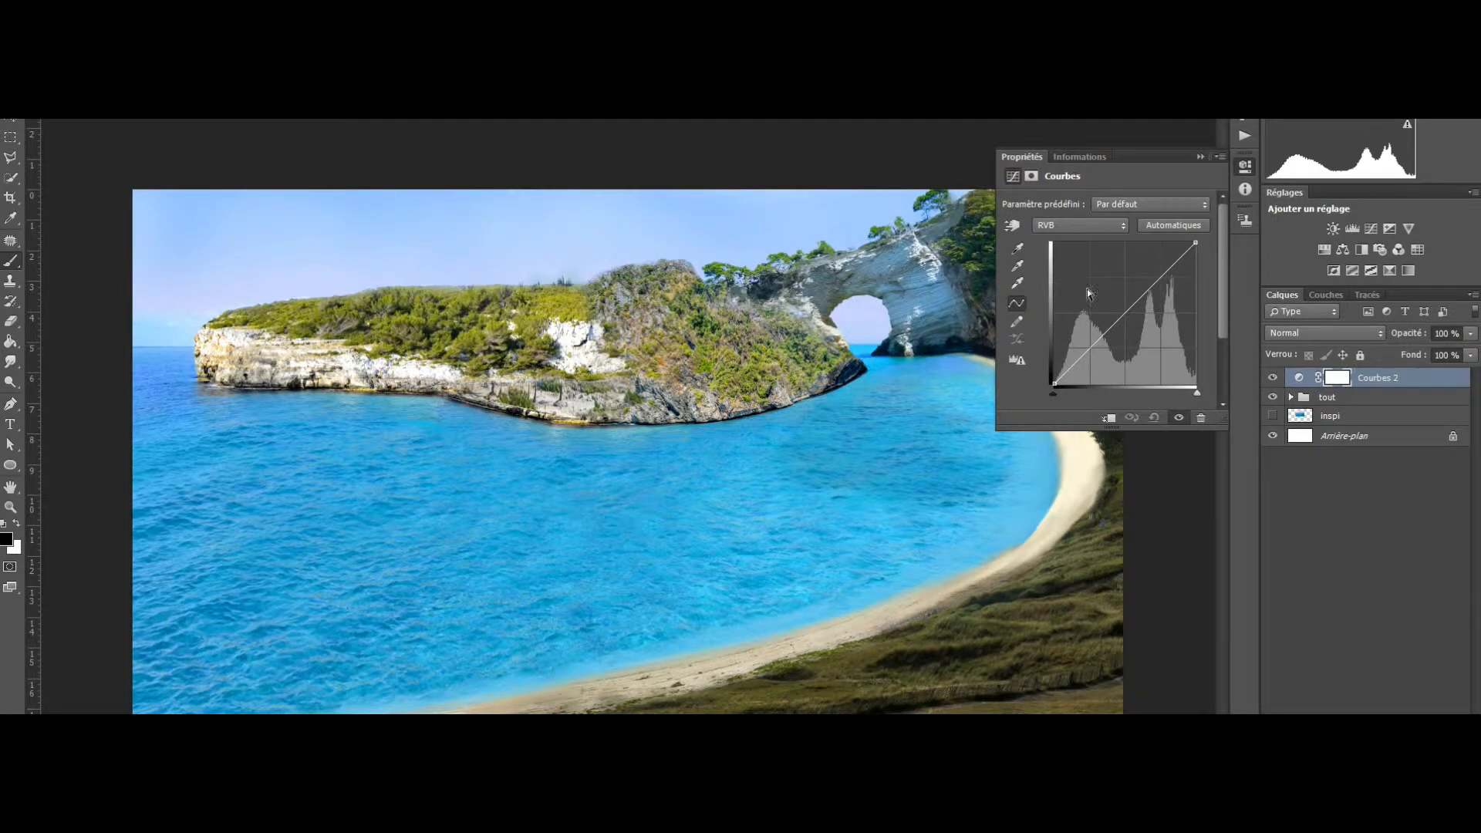
click(1198, 155)
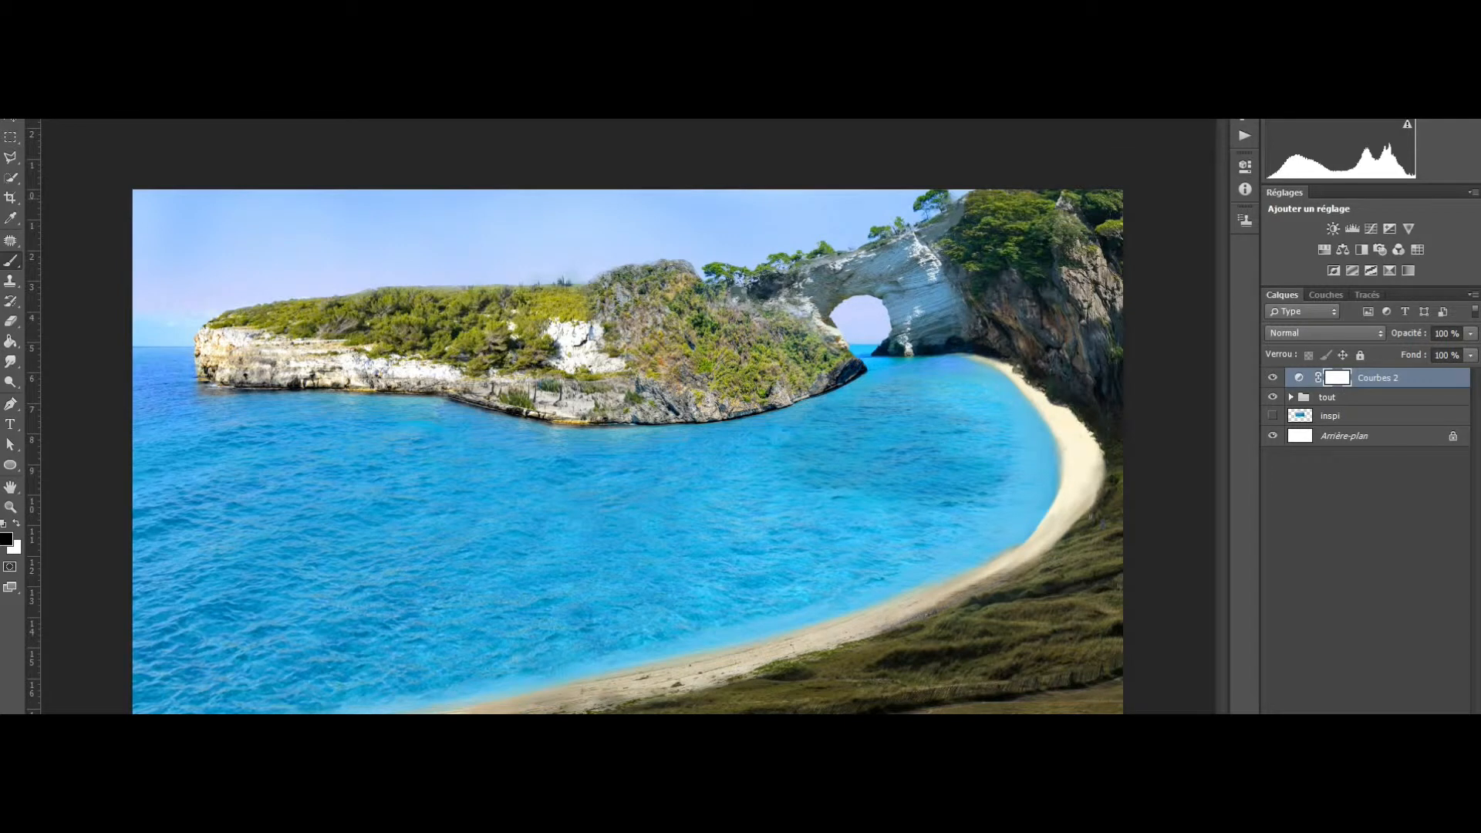
Select the rocky island by tracing its outline with the freehand Lasso tool.
right_click(10, 160)
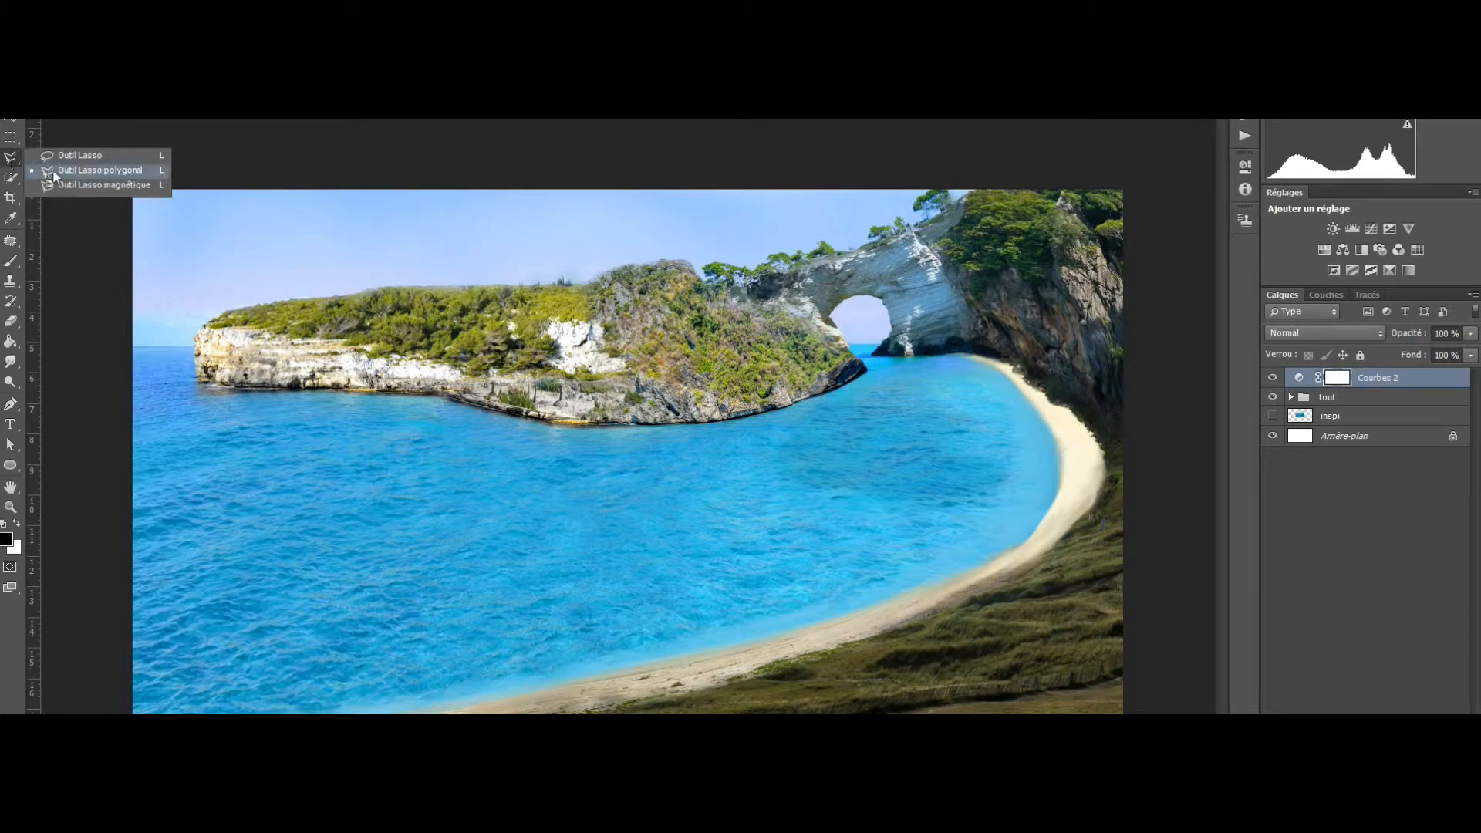
click(64, 156)
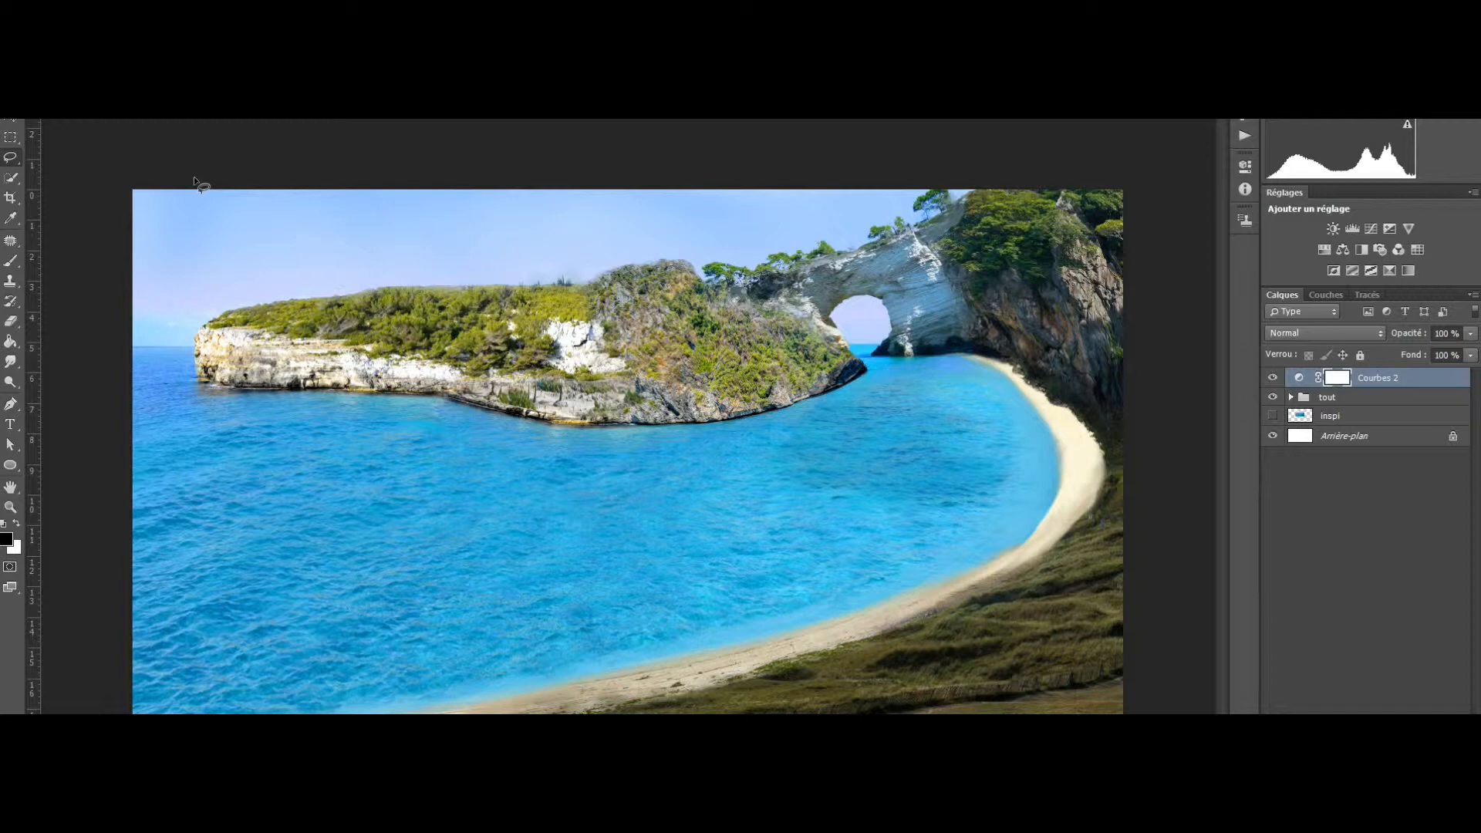
right_click(16, 161)
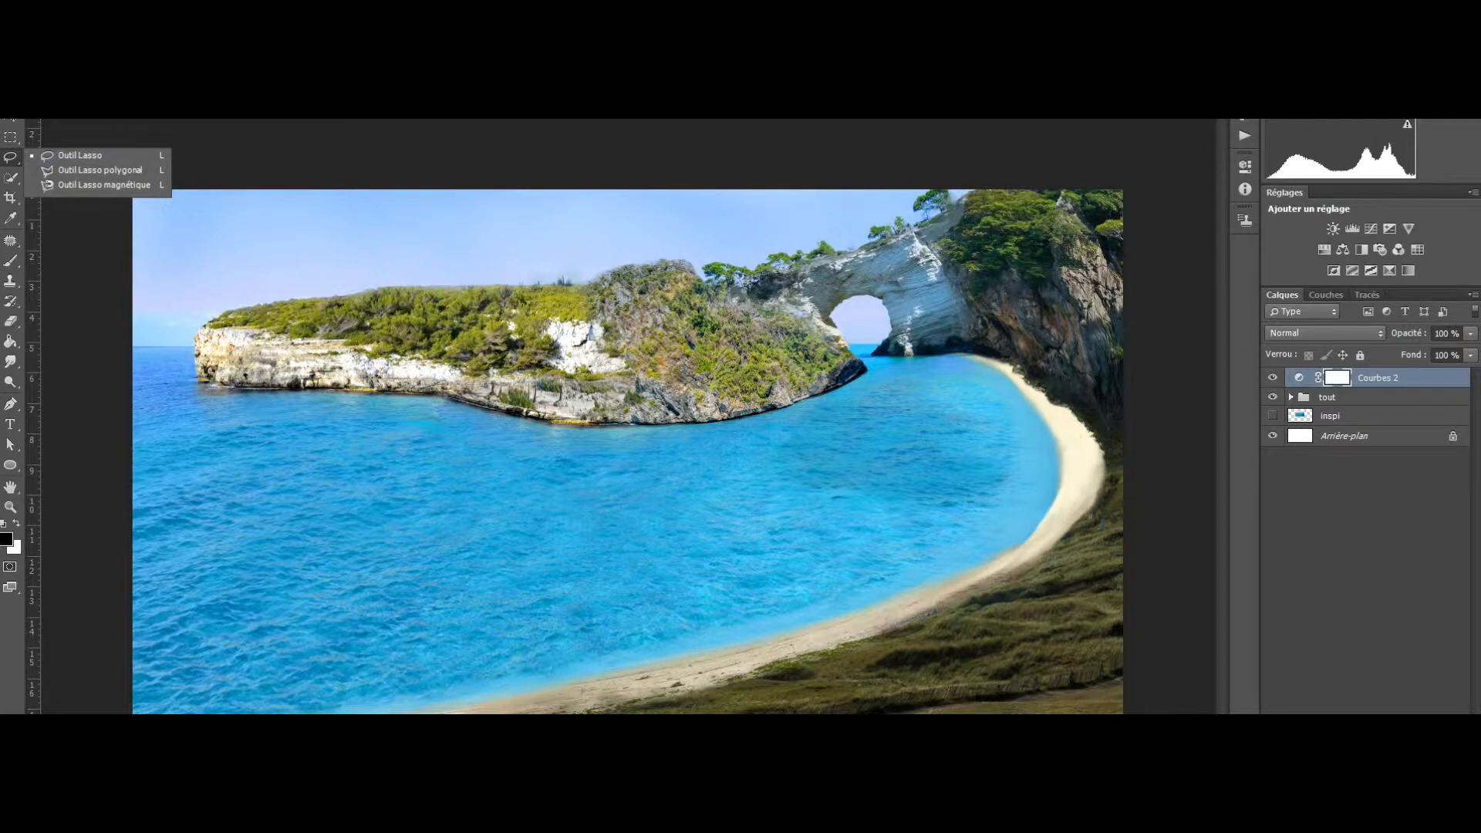
click(244, 159)
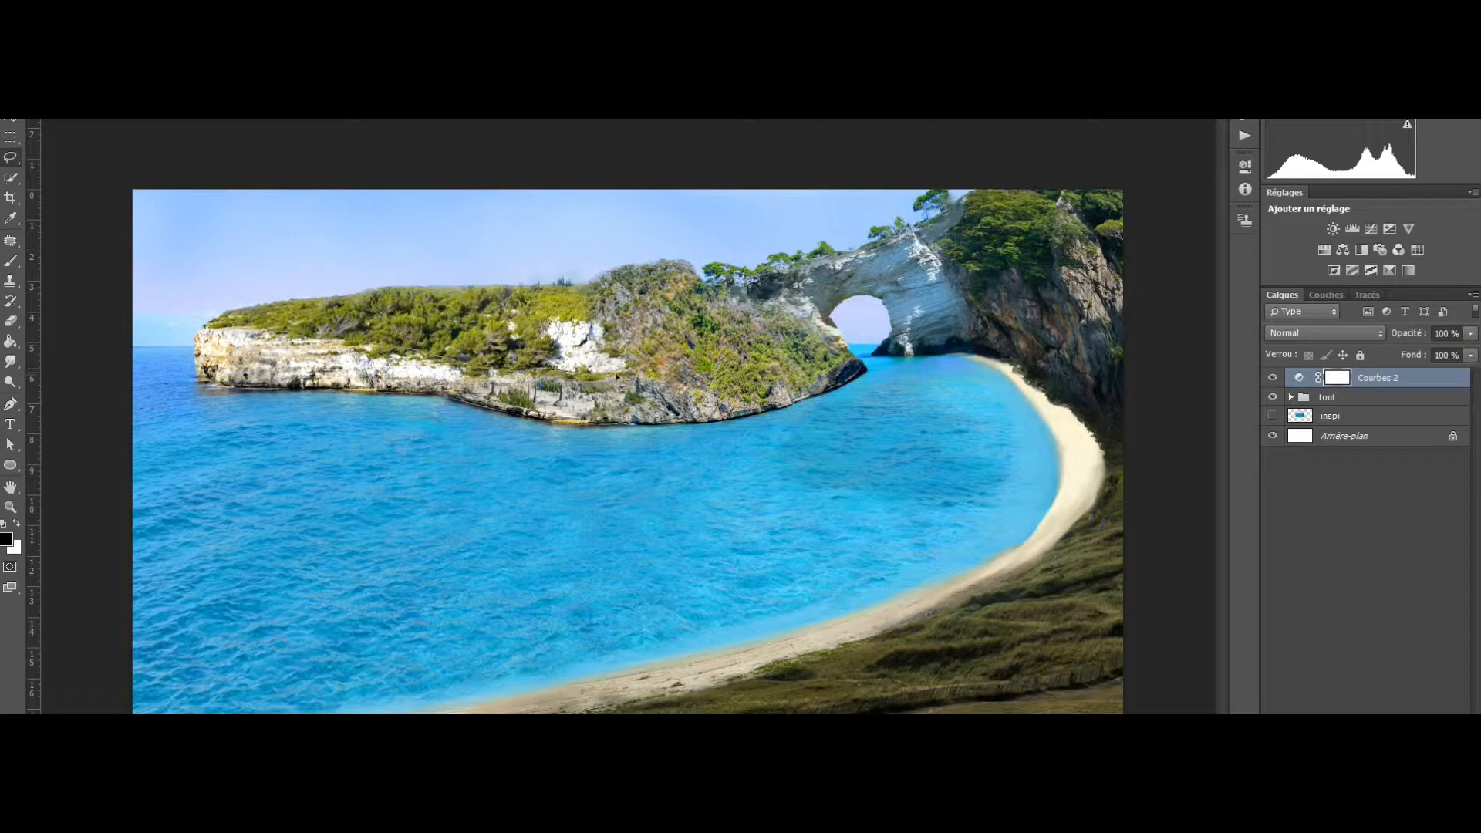
mouse_move(737, 404)
mouse_down()
mouse_move(854, 371)
mouse_move(833, 333)
mouse_move(677, 274)
mouse_up()
mouse_move(491, 289)
mouse_down()
mouse_move(310, 297)
mouse_move(206, 322)
mouse_up()
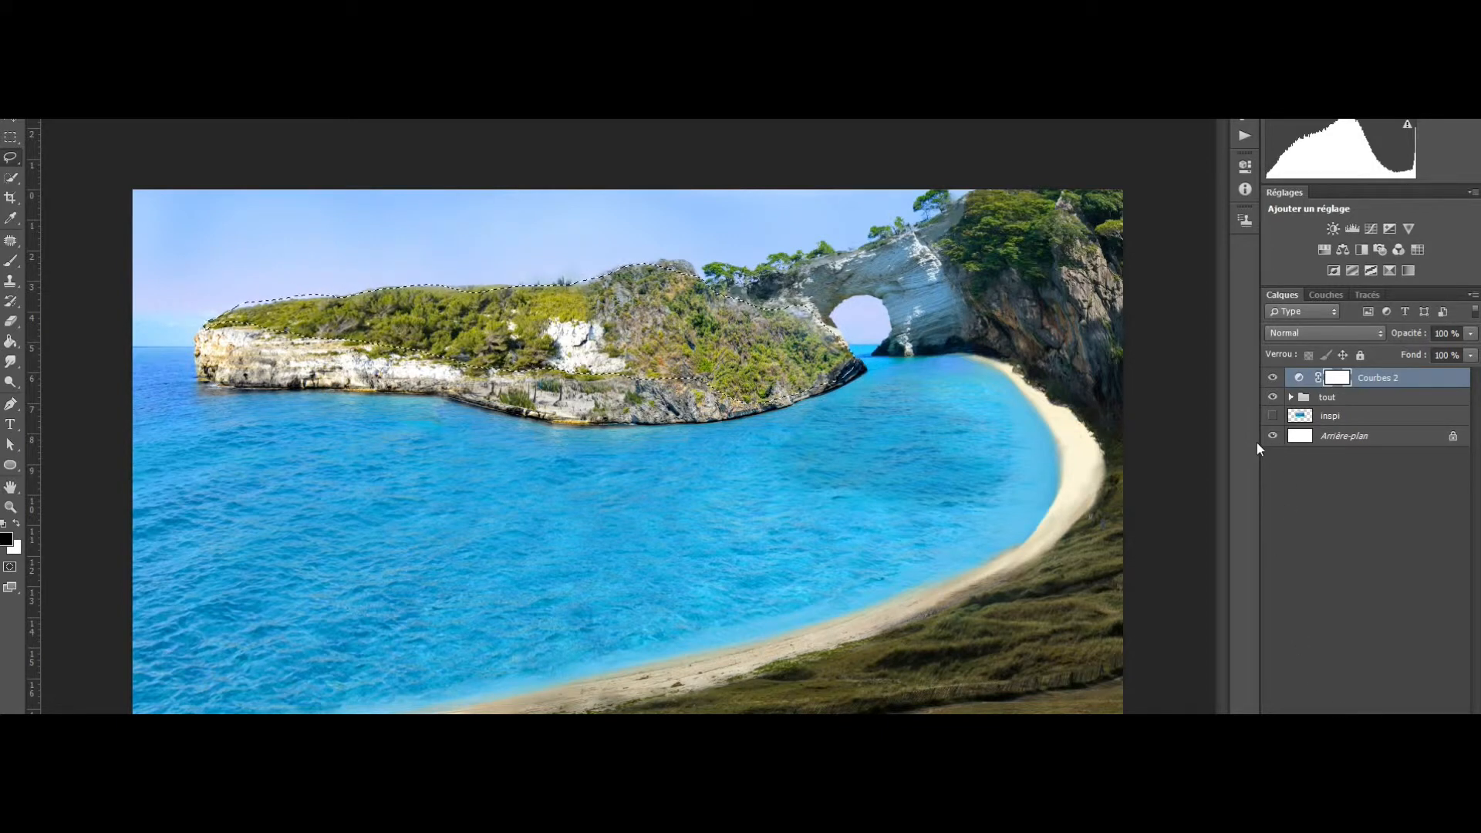
Invert the island selection, fill the area outside the island with black on the Courbes 2 mask, and deselect.
key(ctrl+shift+i)
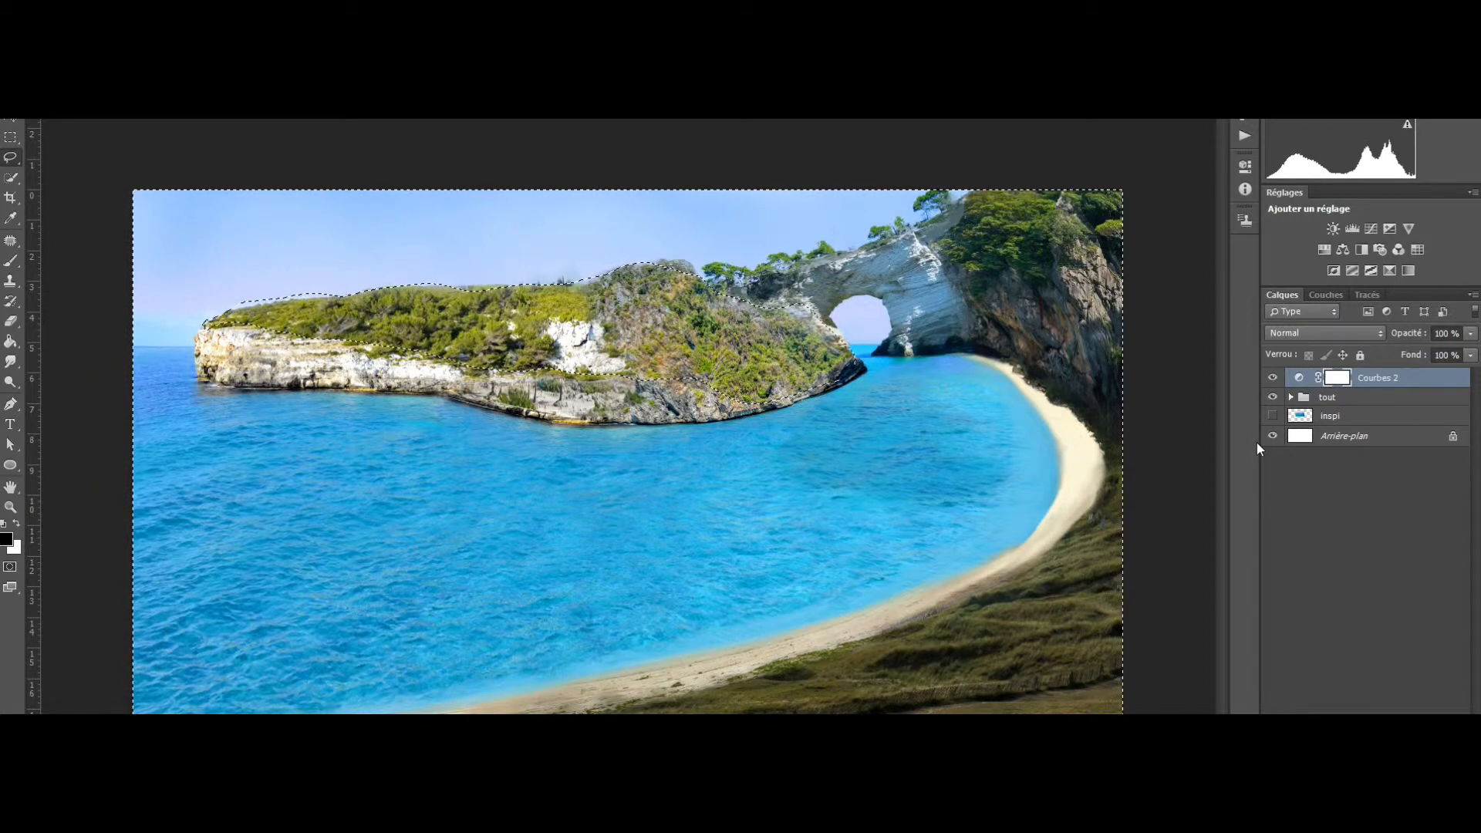
click(12, 341)
click(348, 491)
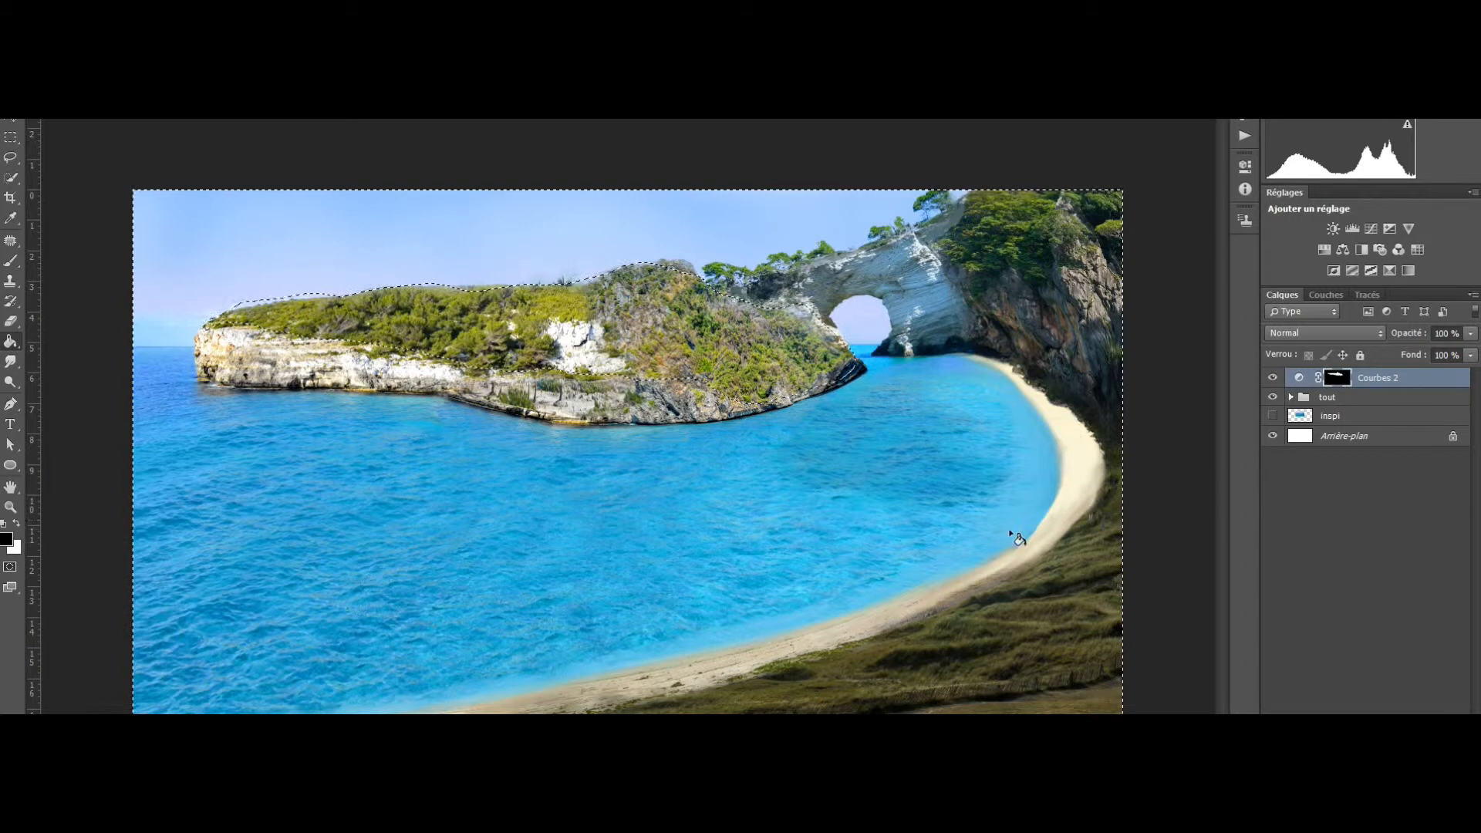
key(ctrl+d)
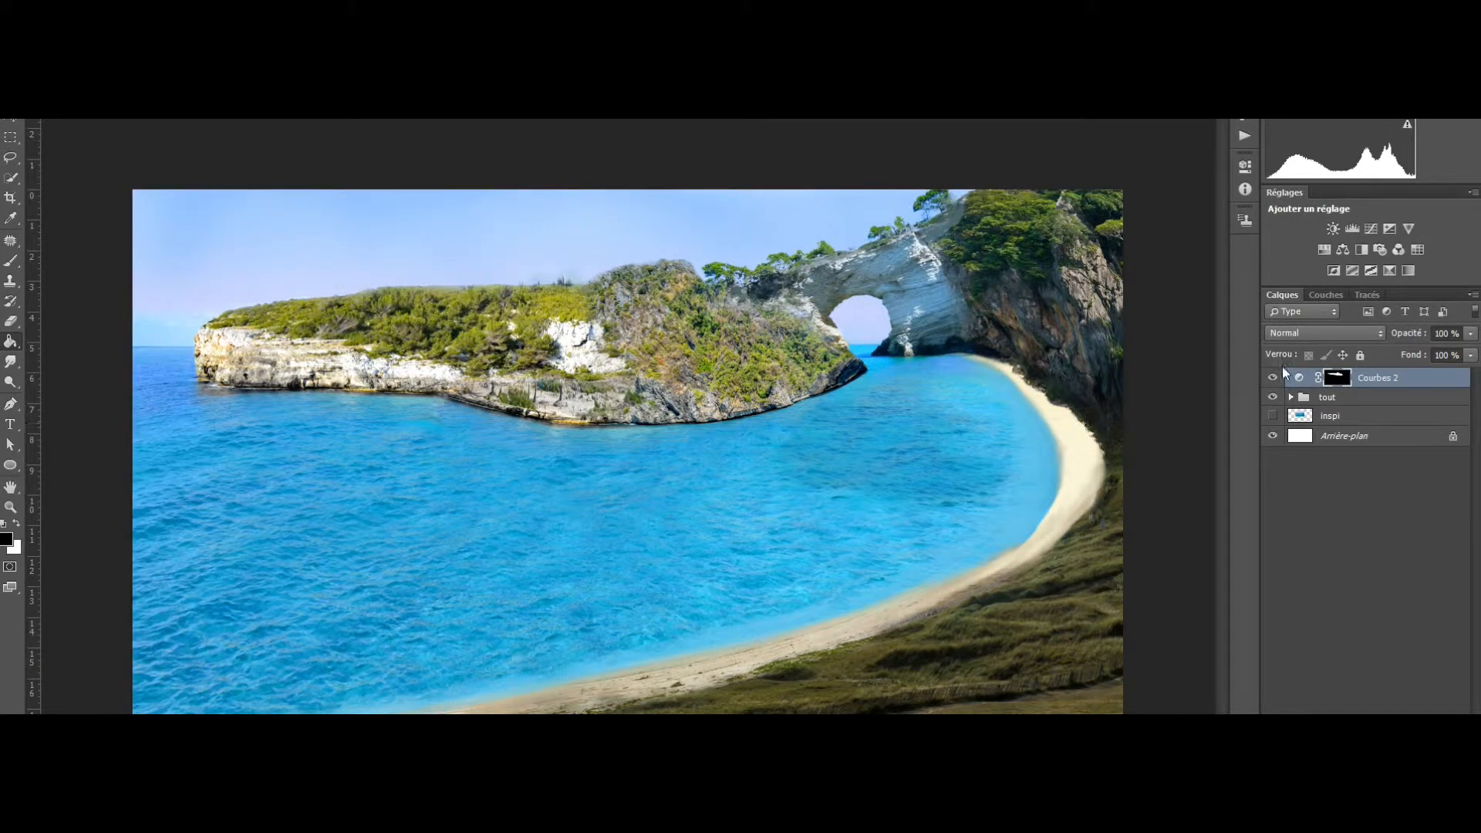
Inspect the Courbes 2 layer mask on its own, return to the image, and open the layer's curve settings.
alt+click(1341, 383)
alt+click(1342, 384)
alt+click(1342, 384)
alt+click(1341, 384)
alt+click(1342, 384)
double_click(1301, 380)
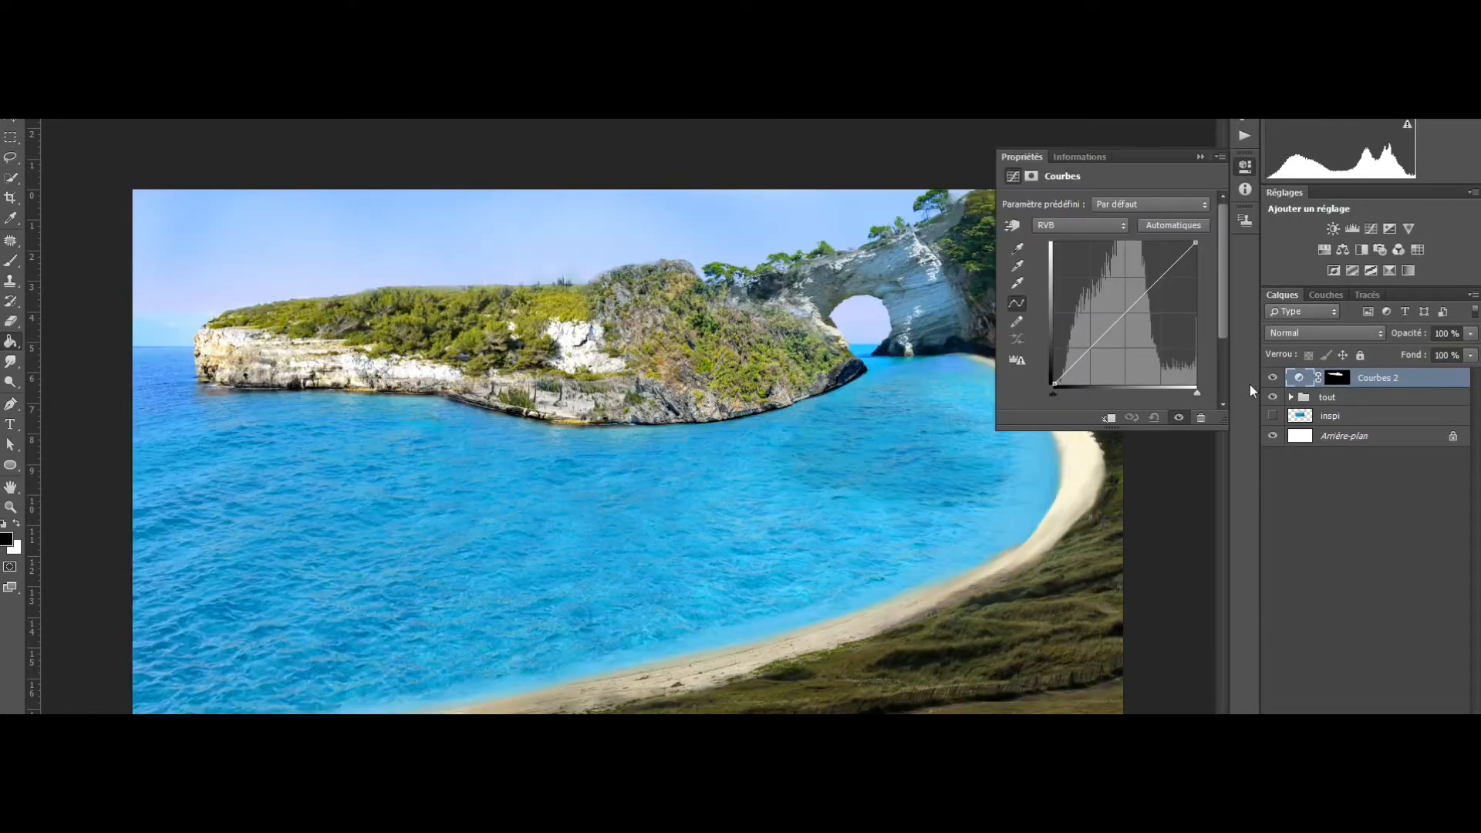
Try raising the RVB curve, reset it, and try moving the middle of the Rouge channel curve.
drag(1133, 306, 1101, 279)
drag(1096, 278, 1116, 297)
click(1080, 225)
click(1068, 264)
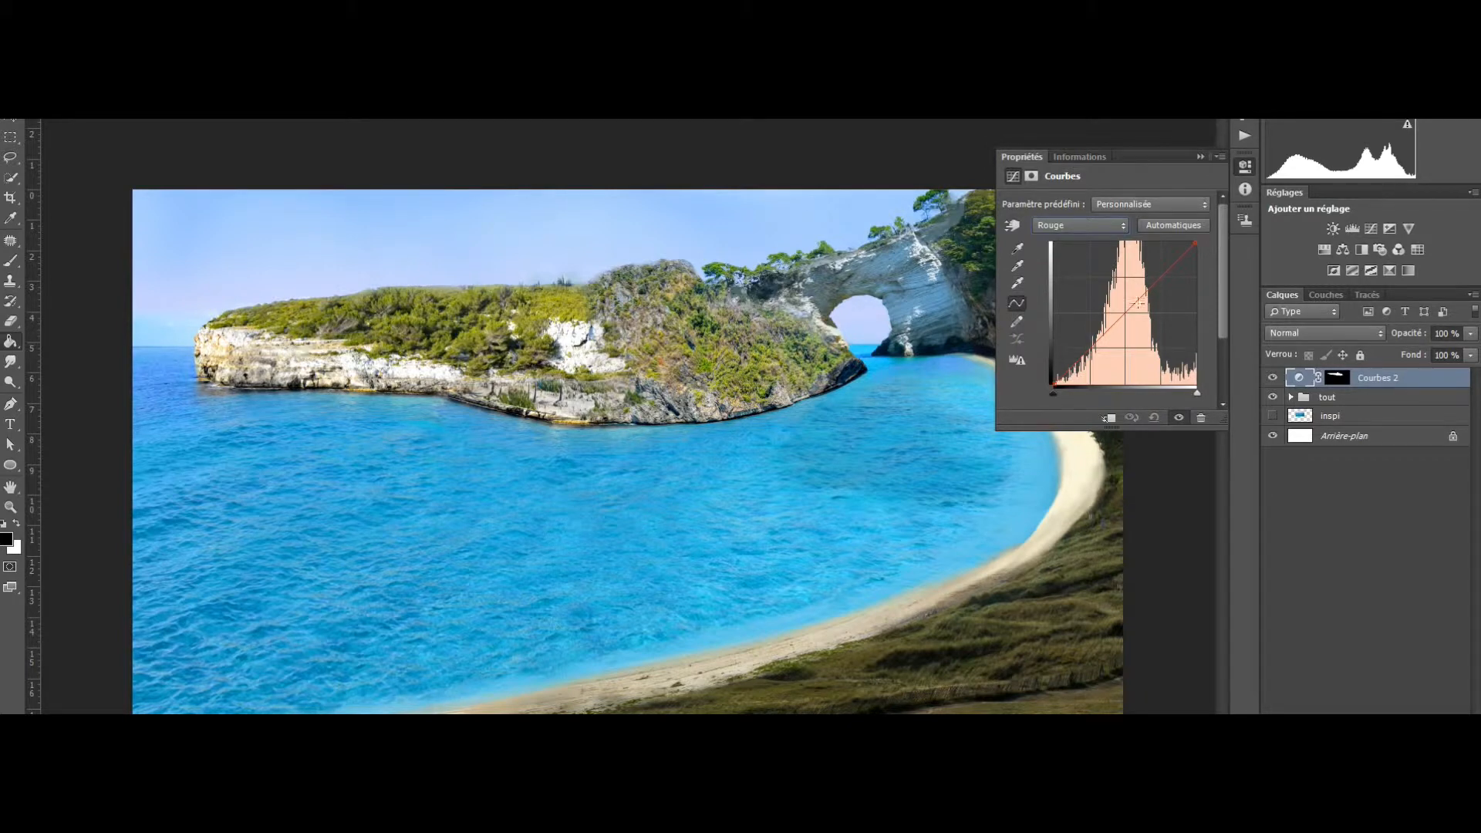
mouse_move(1129, 306)
mouse_down()
mouse_move(1115, 284)
mouse_move(1149, 383)
mouse_move(1124, 313)
mouse_up()
Examine the Vert, Bleu and Rouge channel curves of the Courbes 2 layer.
click(1063, 225)
click(1071, 277)
click(1080, 225)
click(1083, 290)
click(1070, 224)
click(1077, 277)
click(1072, 226)
click(1075, 258)
click(1078, 227)
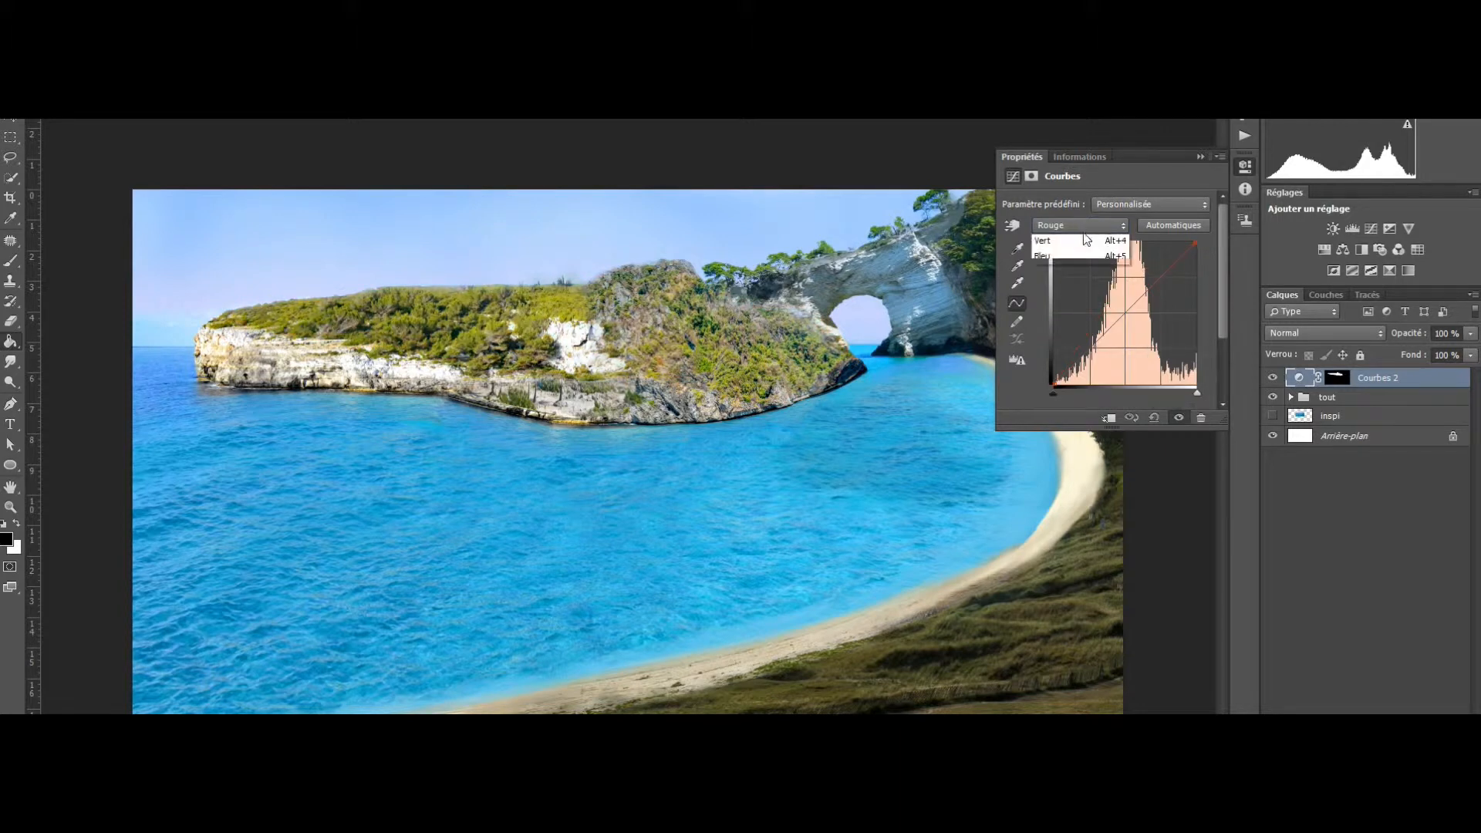
click(1077, 259)
Try brightening the island by raising the RVB curve's midtones.
click(1071, 227)
click(1072, 243)
drag(1117, 318, 1110, 297)
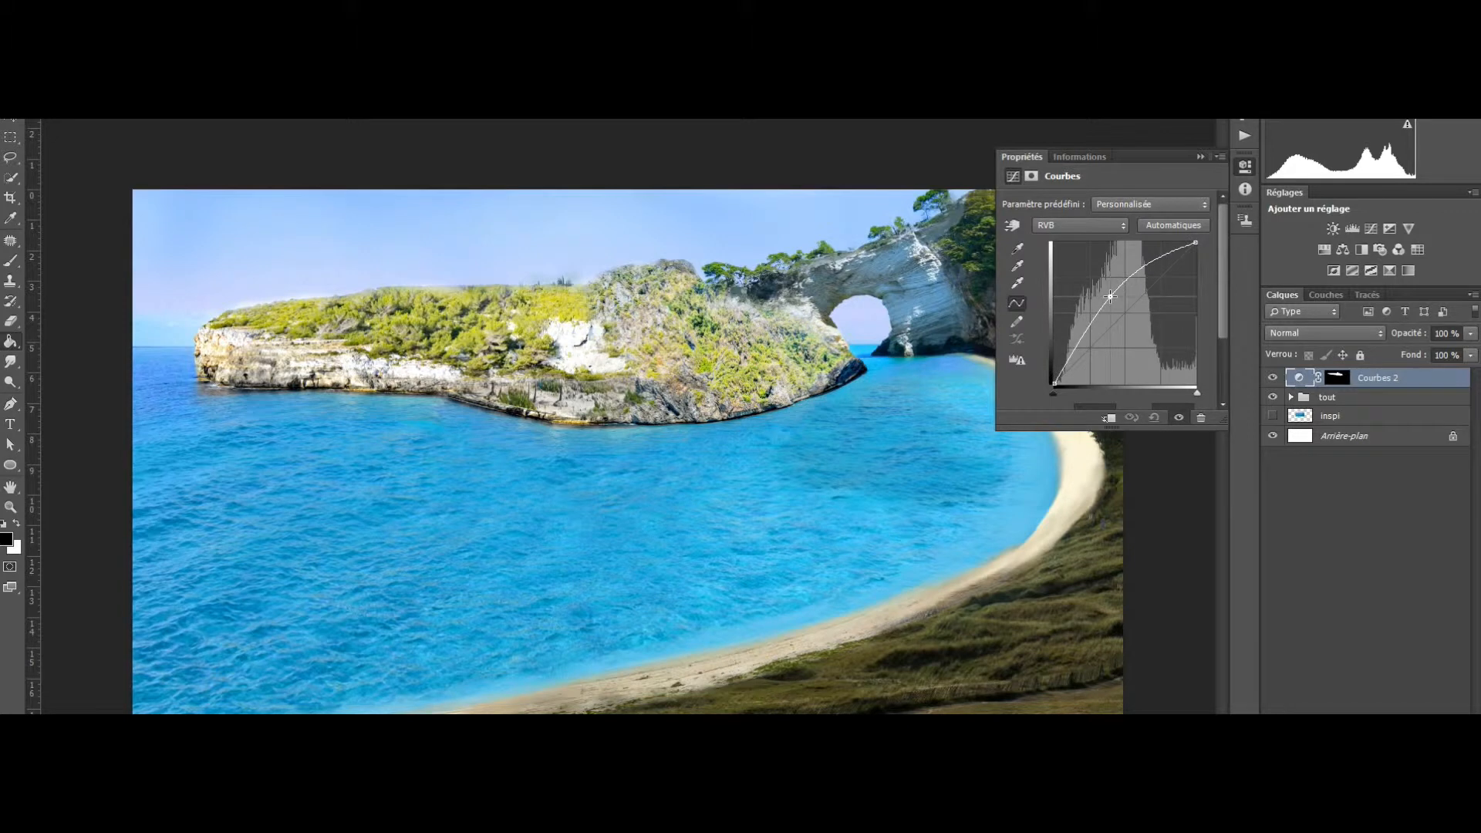
Try adding a midtone point to the Rouge channel curve and raising it in small increments.
click(1063, 229)
click(1077, 260)
click(1131, 310)
drag(1131, 310, 1131, 304)
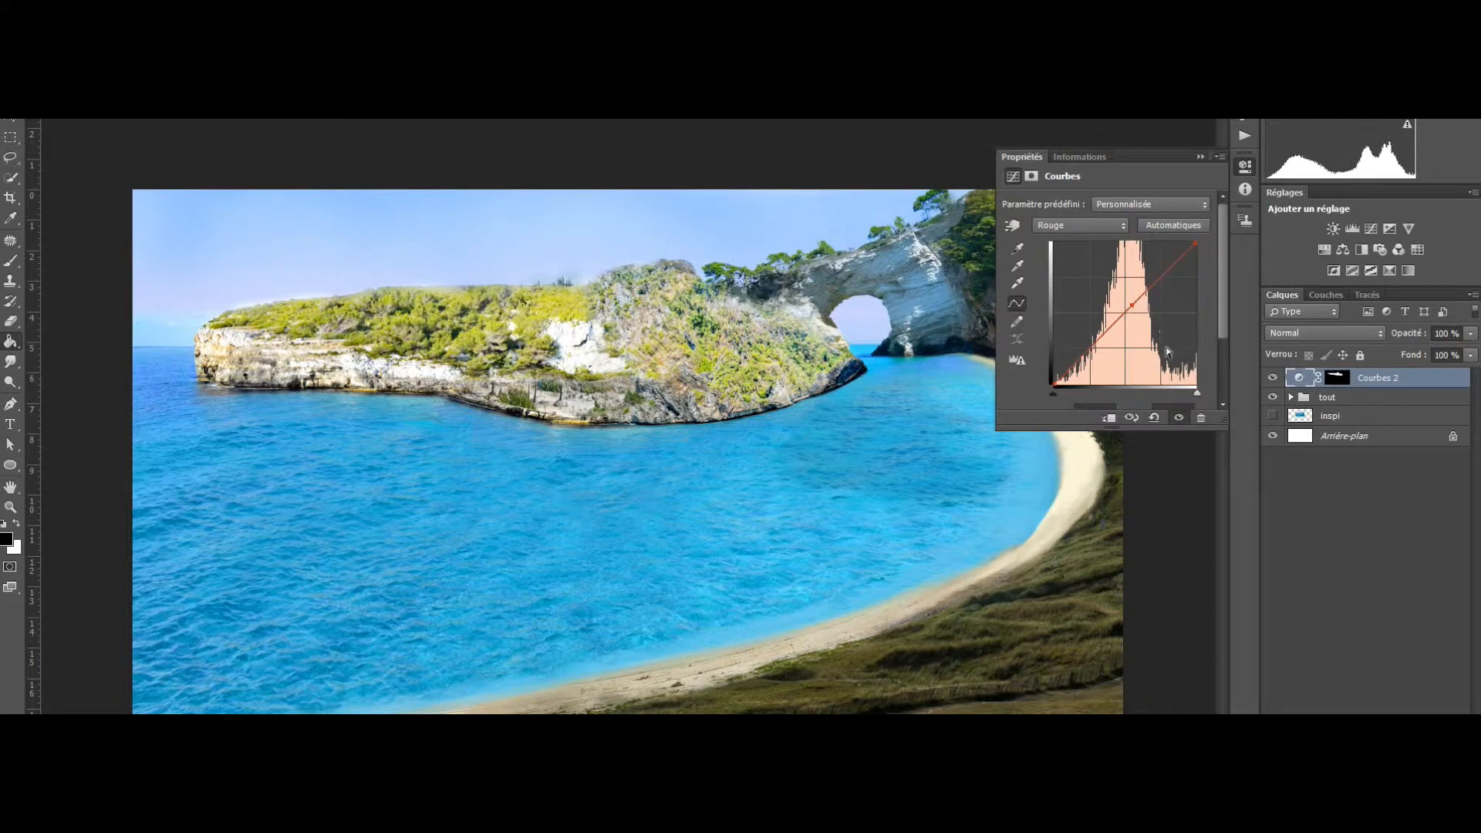
key(Up)
key(Up)
key(Up)
key(Up)
key(Up)
key(Up)
Return to the RVB curve and remove the midtone point added to it.
click(1067, 225)
click(1067, 247)
drag(1115, 296, 1159, 432)
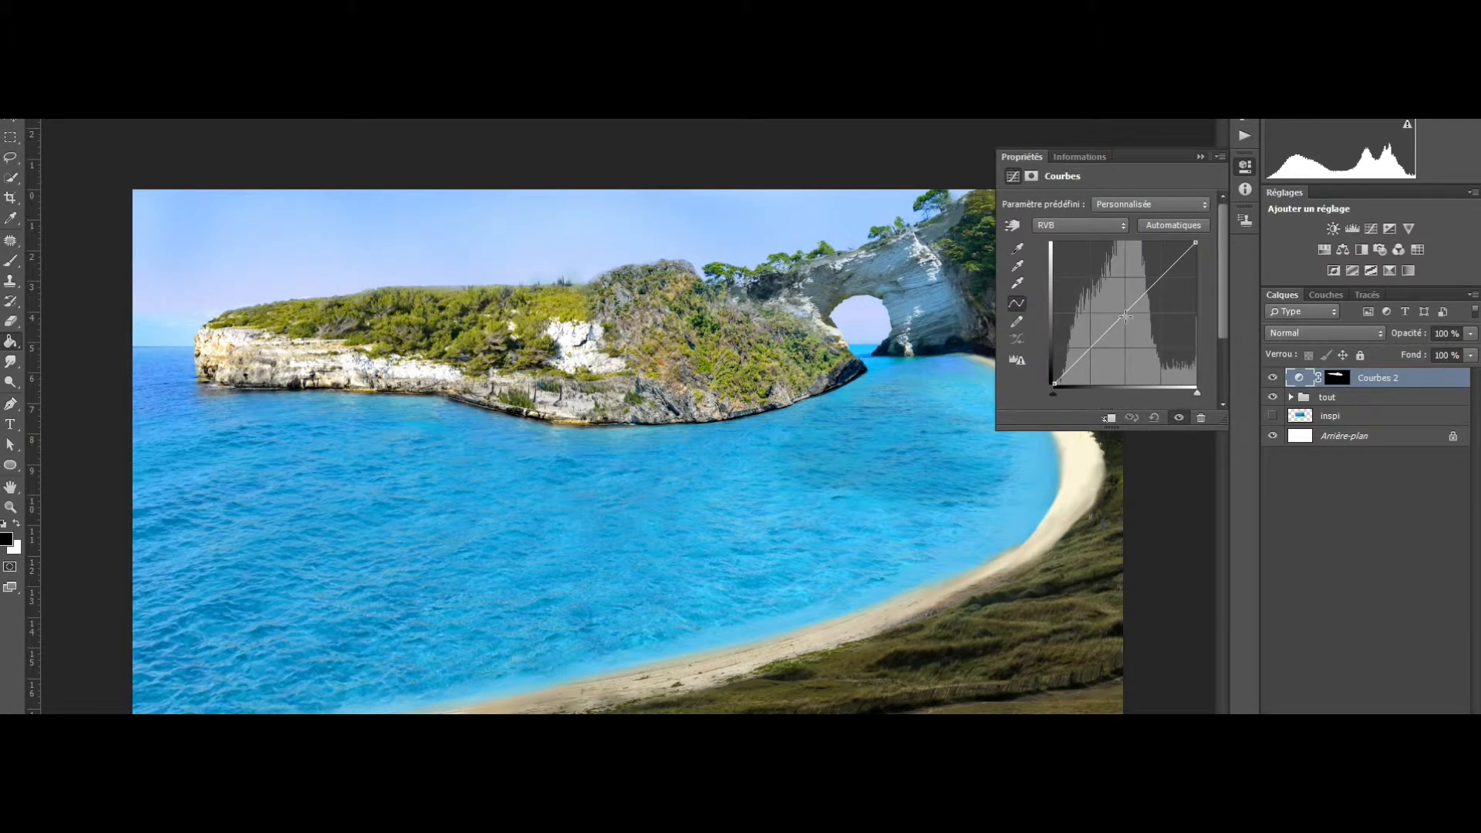
Try nudging a new RVB curve point upward in small increments, and remove that point.
click(1072, 225)
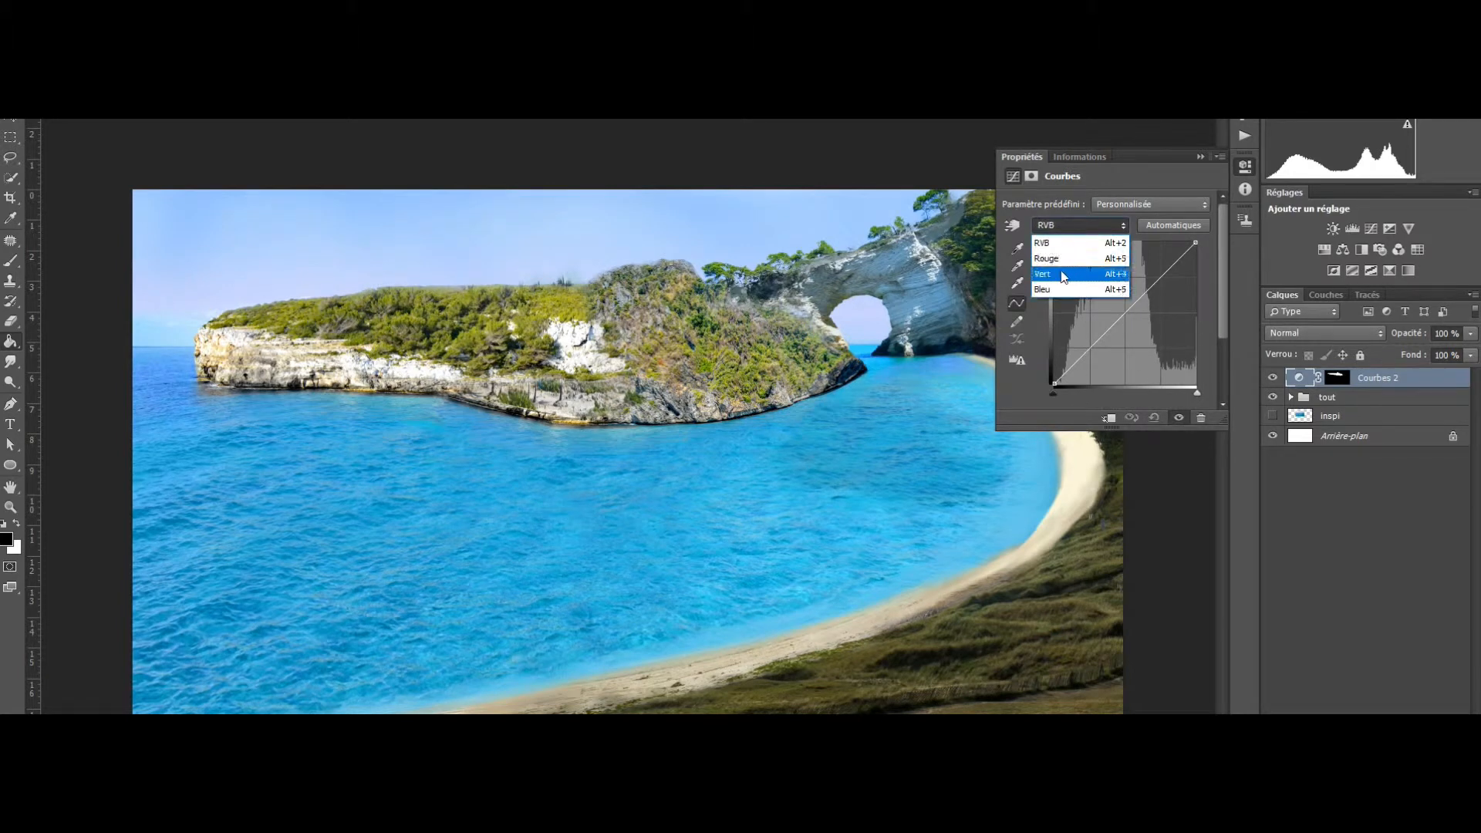
click(1136, 304)
click(1137, 300)
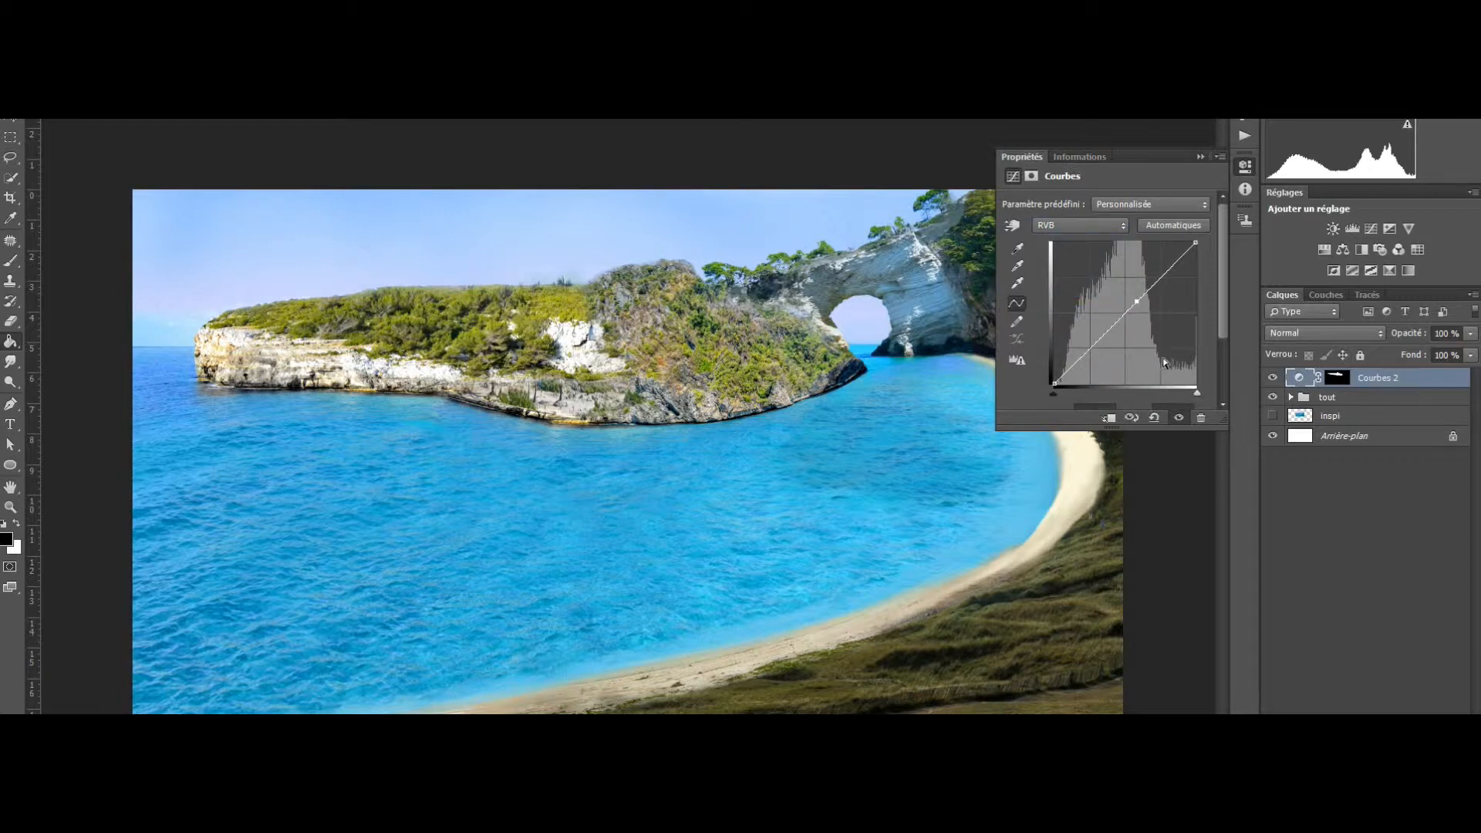
key(Up)
key(Up)
key(Up)
key(Up)
key(Up)
key(Up)
drag(1136, 295, 1204, 512)
Try adjusting the Rouge, Vert and Bleu channel curves one after another on the island.
click(1062, 225)
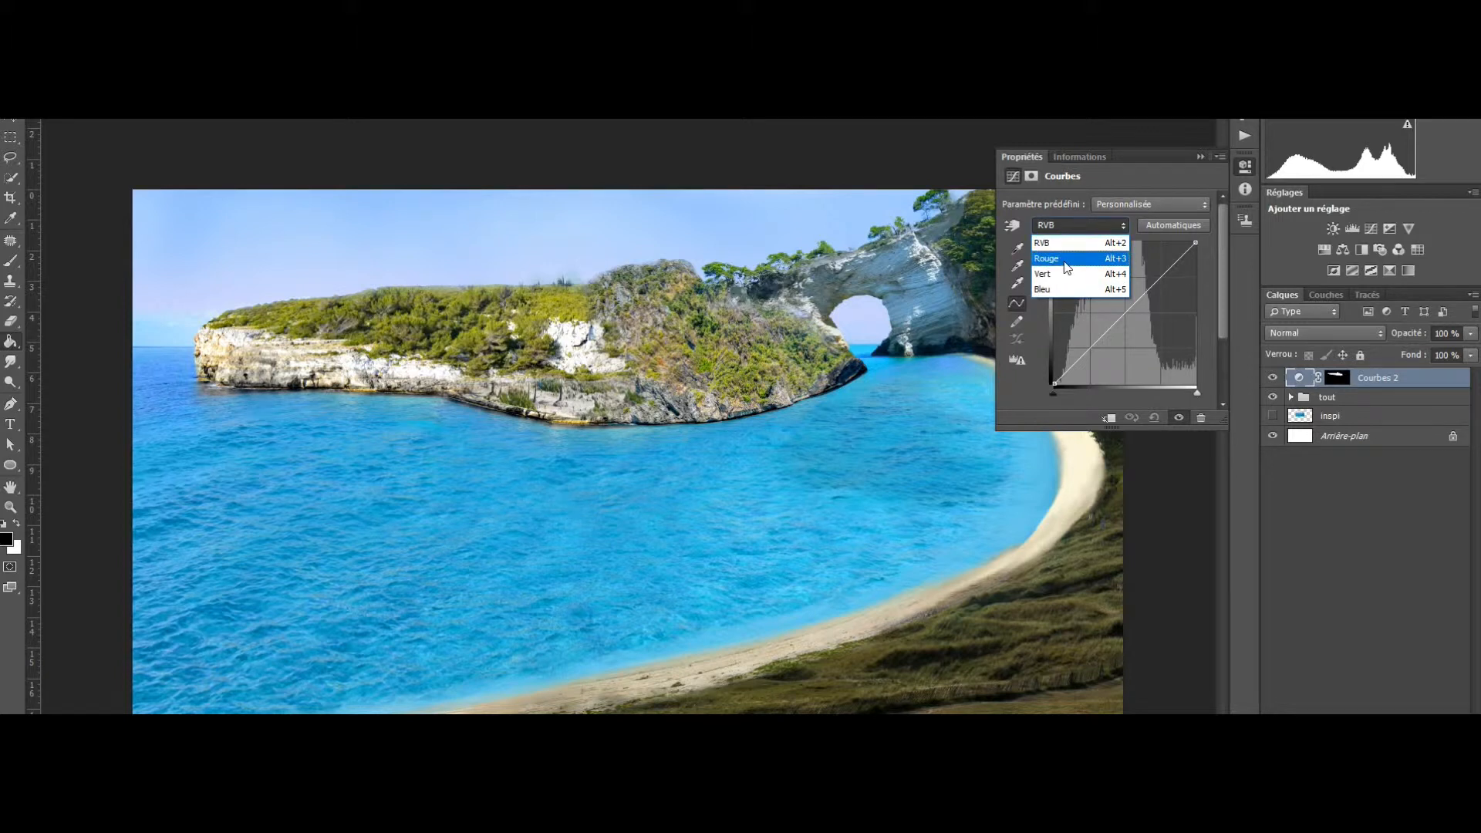
click(1066, 266)
drag(1121, 311, 1273, 486)
click(1083, 226)
click(1083, 270)
click(1075, 225)
click(1075, 283)
click(1075, 225)
click(1169, 371)
click(1076, 226)
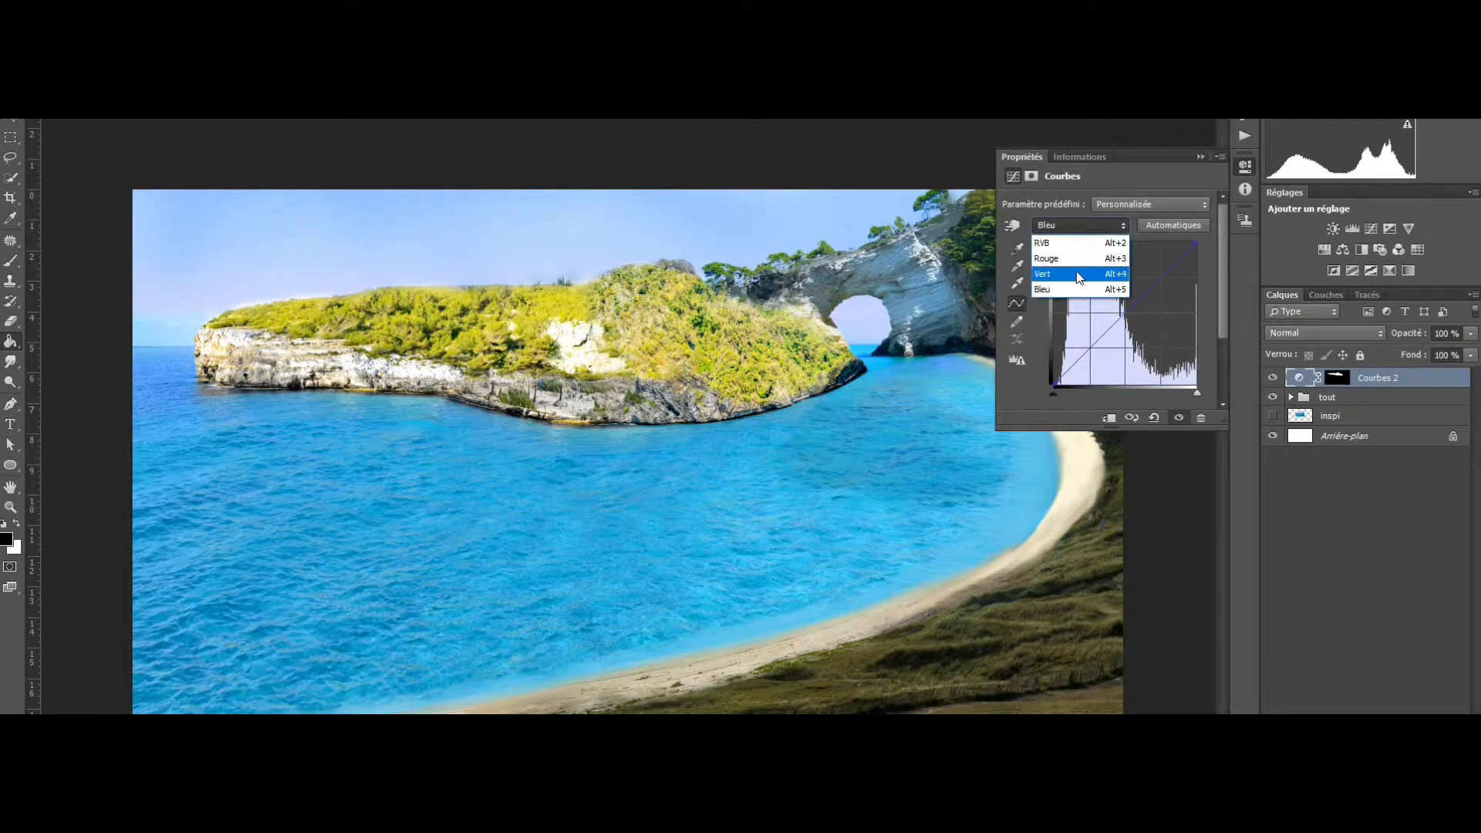
Remove the added points from the Vert, Rouge and Bleu channel curves of Courbes 2.
click(1078, 276)
drag(1111, 293, 1156, 409)
click(1079, 225)
click(1086, 259)
drag(1128, 315, 1216, 445)
click(1078, 226)
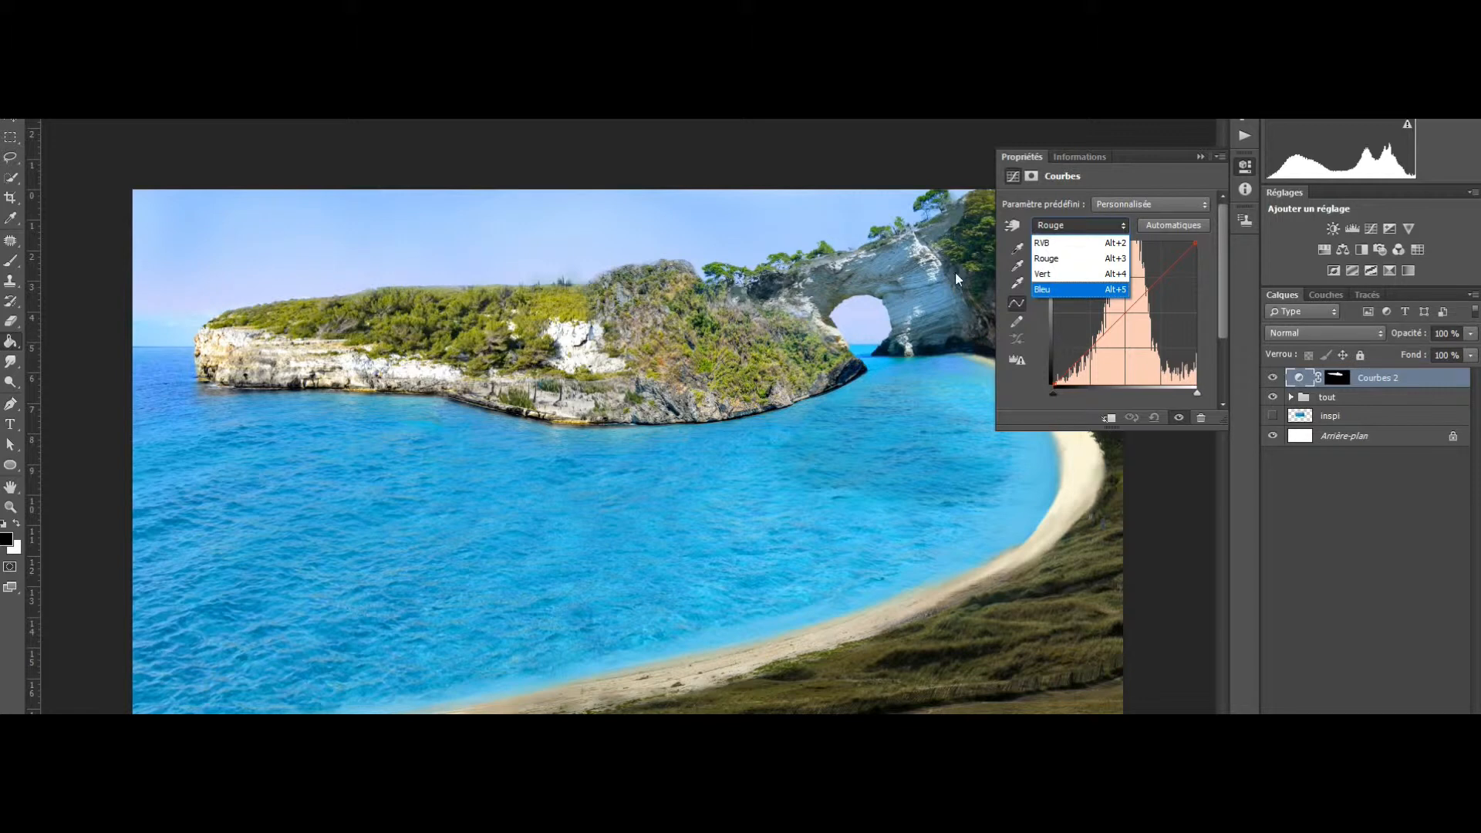
click(1082, 289)
drag(1120, 317, 1194, 448)
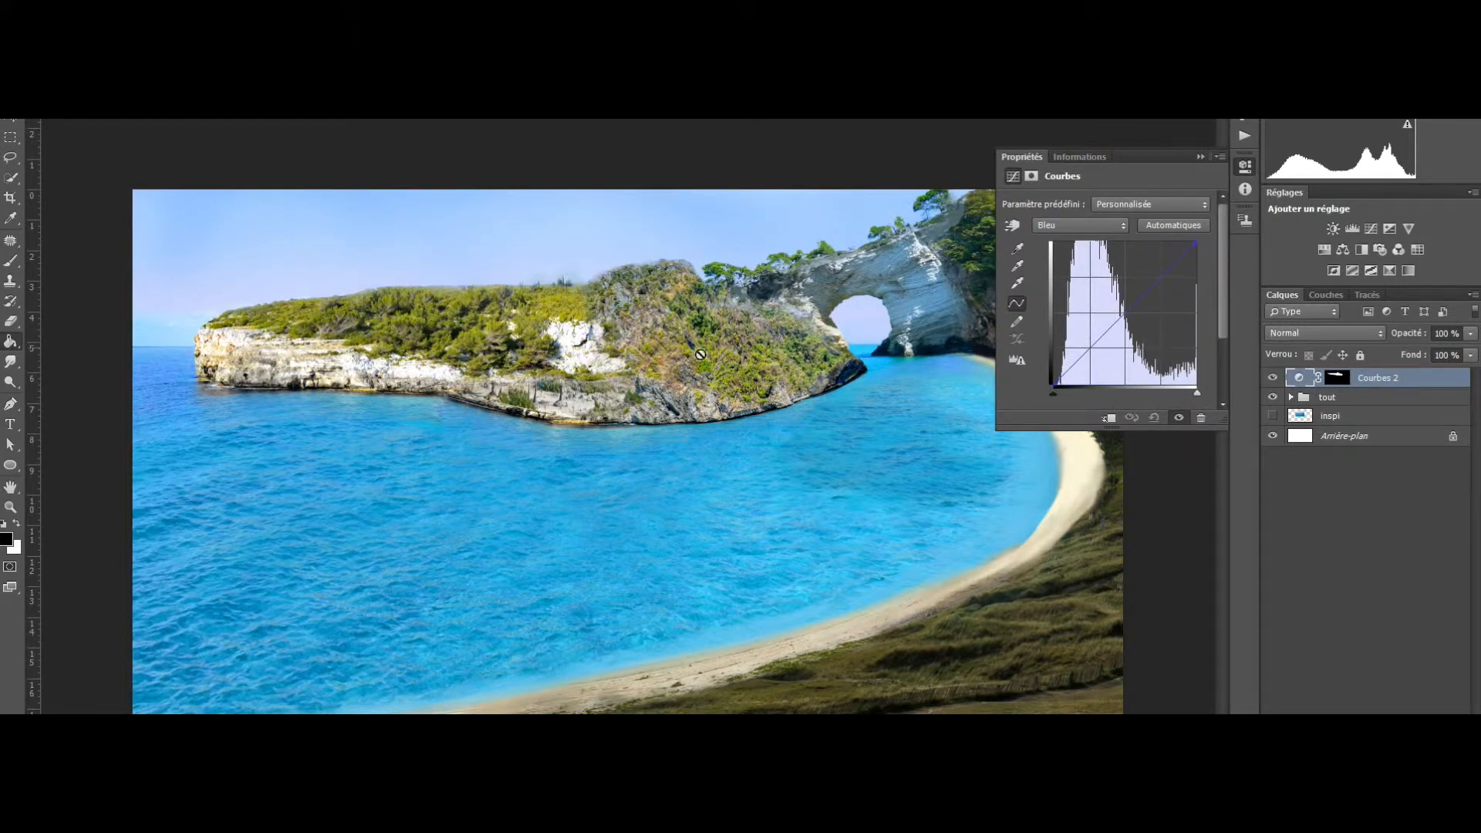
Try adding a midtone point to the Bleu channel curve and raising it to give the island a bluer tint.
click(1123, 310)
drag(1123, 310, 1116, 295)
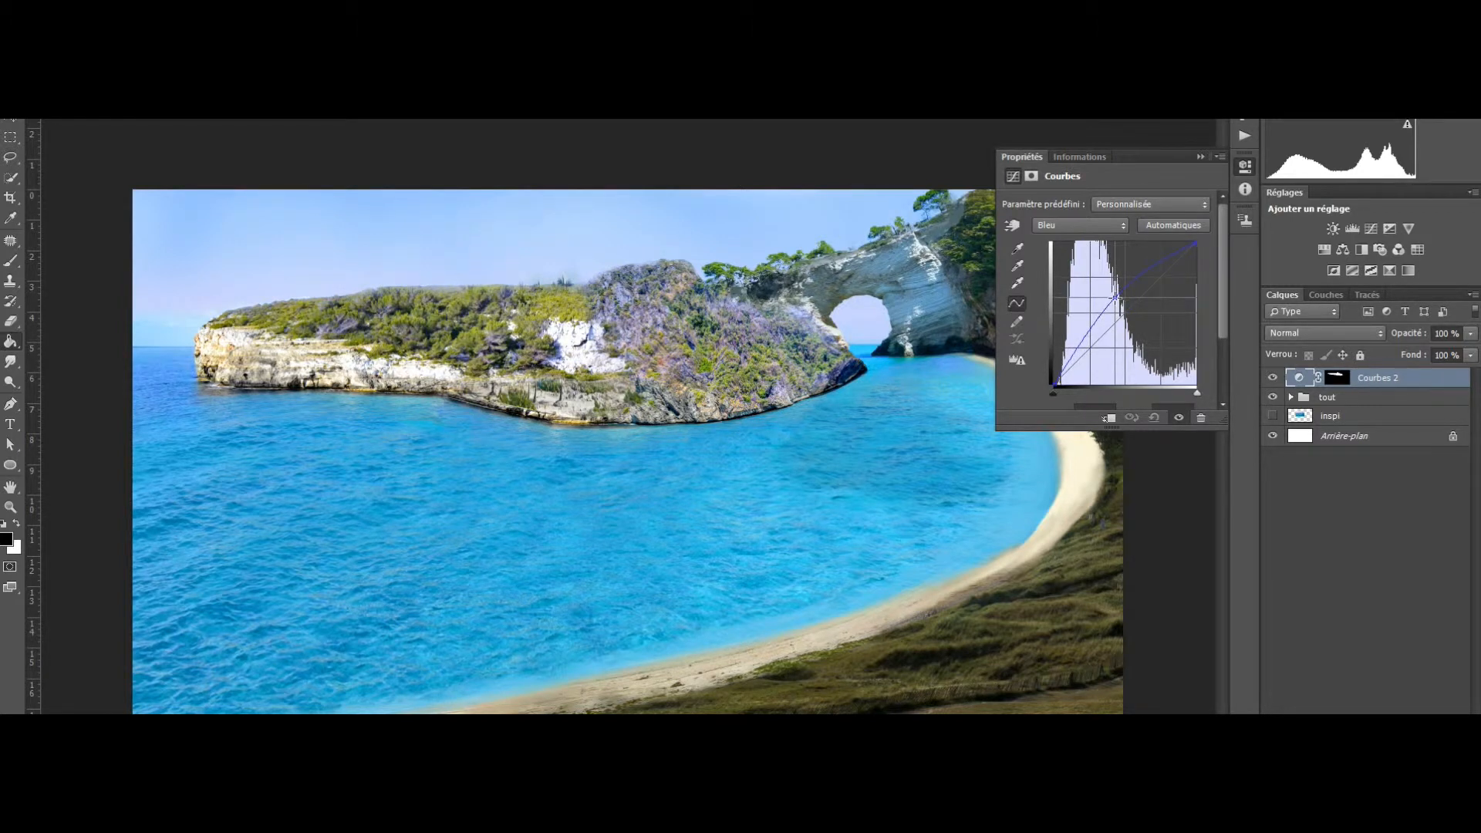
drag(1116, 297, 1119, 299)
Add a midtone point to the Vert channel curve of Courbes 2 and lower it slightly.
click(1066, 226)
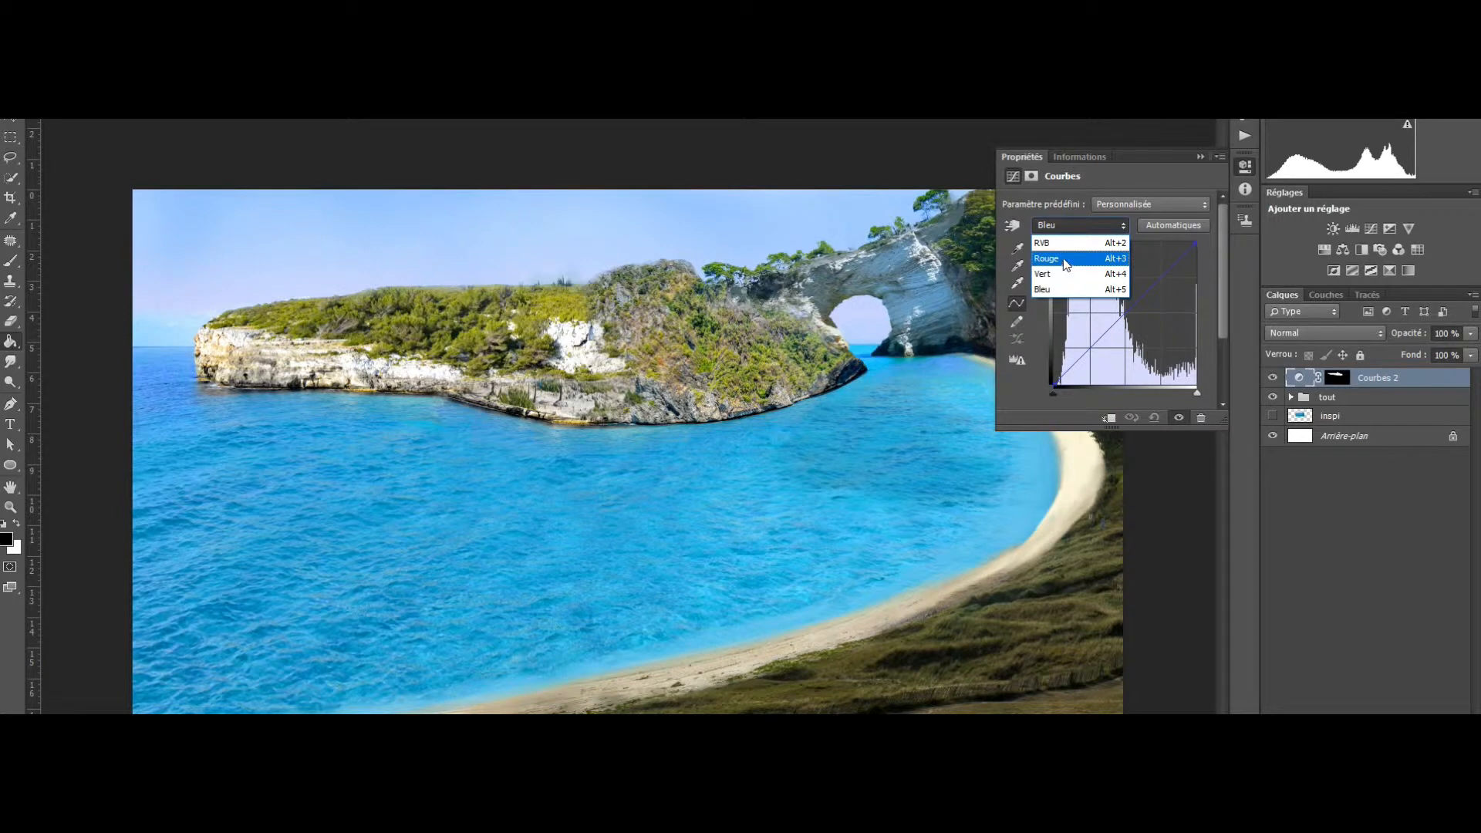
click(1065, 264)
drag(1127, 308, 1133, 311)
click(1080, 224)
click(1069, 265)
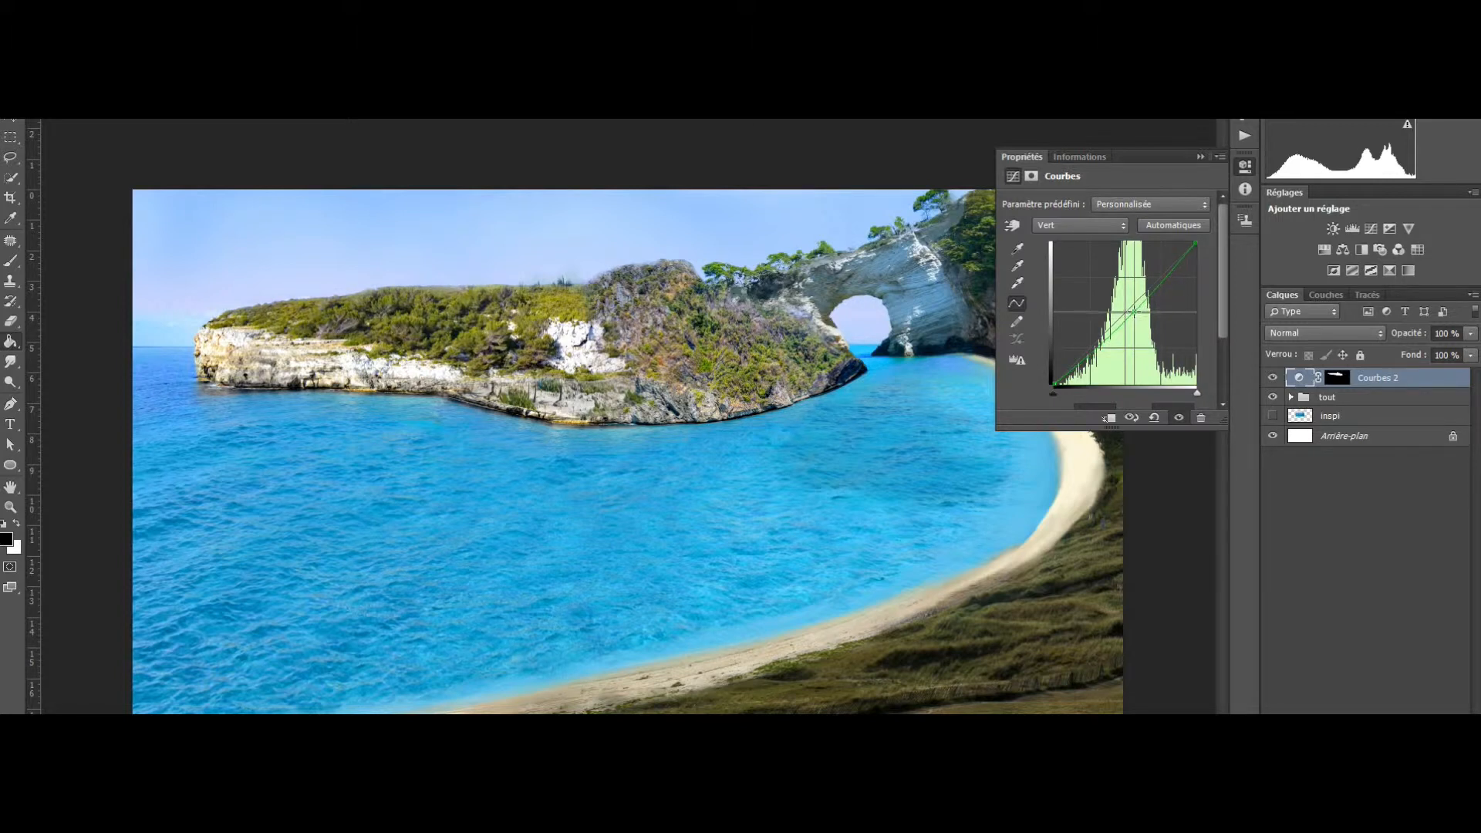
click(1059, 225)
click(1076, 274)
Try adding a midtone point to the Bleu channel curve, and remove it.
click(1075, 223)
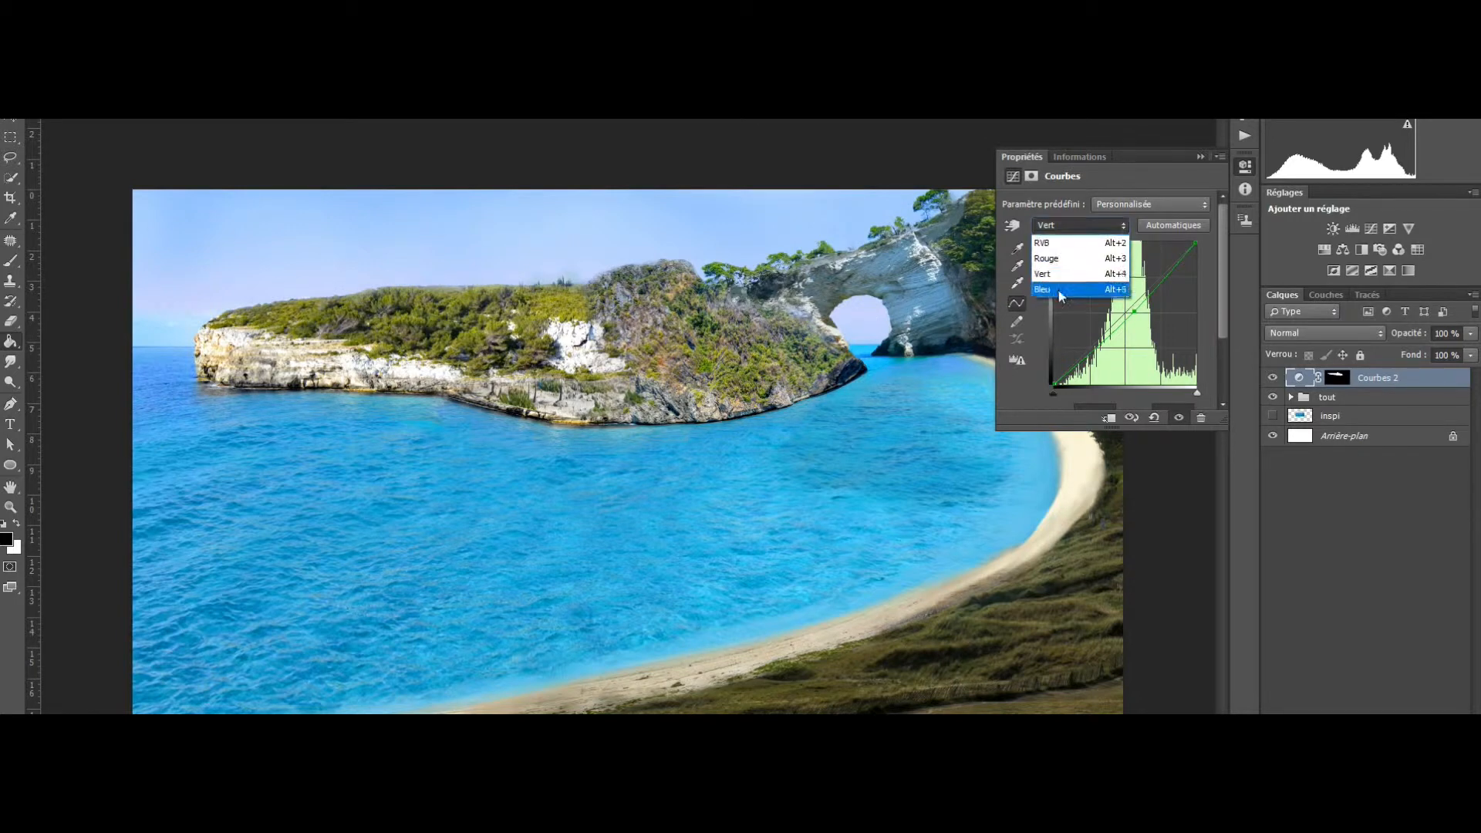
click(1065, 290)
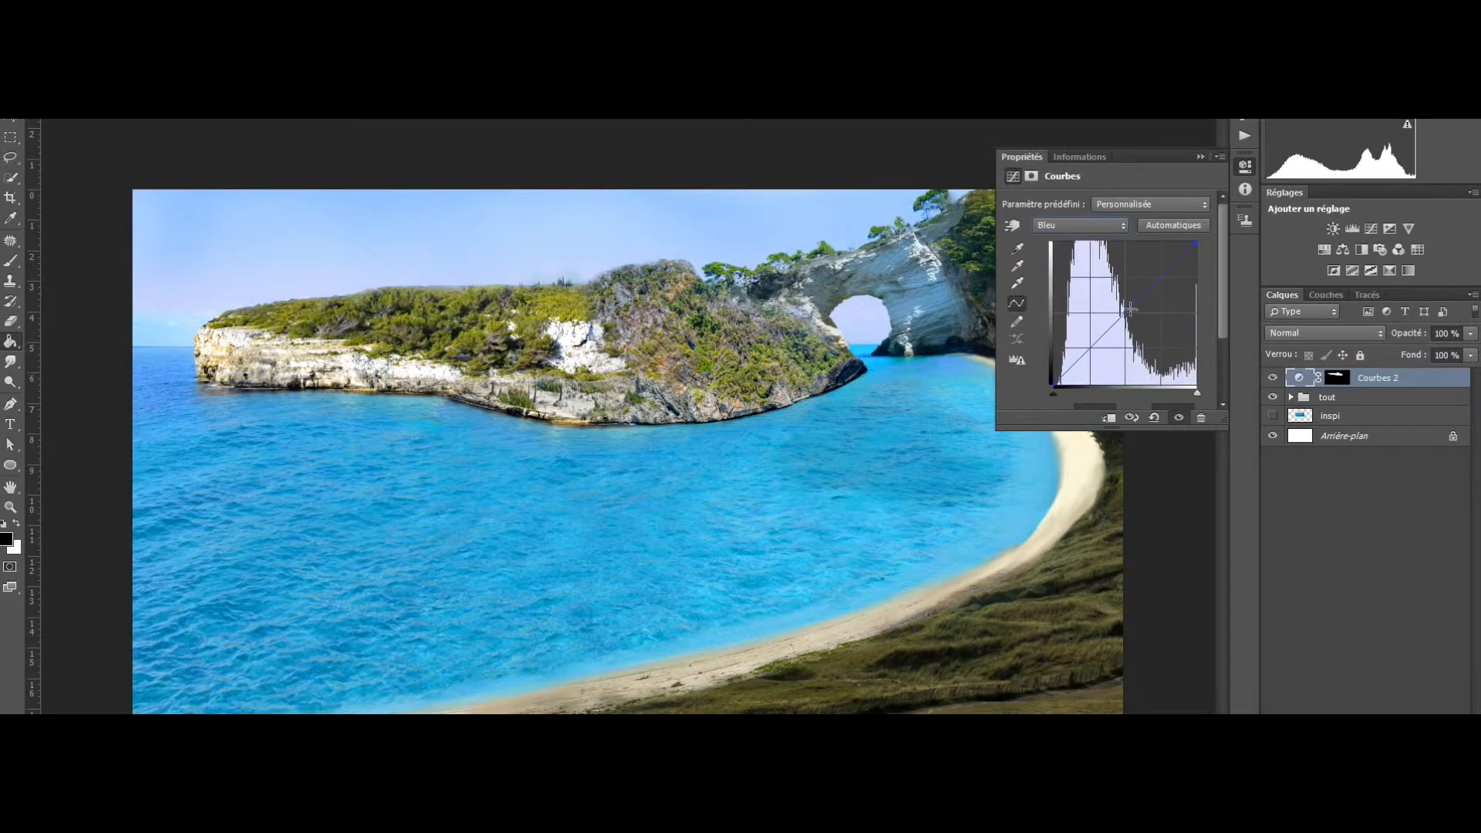
drag(1131, 309, 1169, 406)
Check the Rouge channel curve of Courbes 2 and collapse the curve settings.
click(1076, 226)
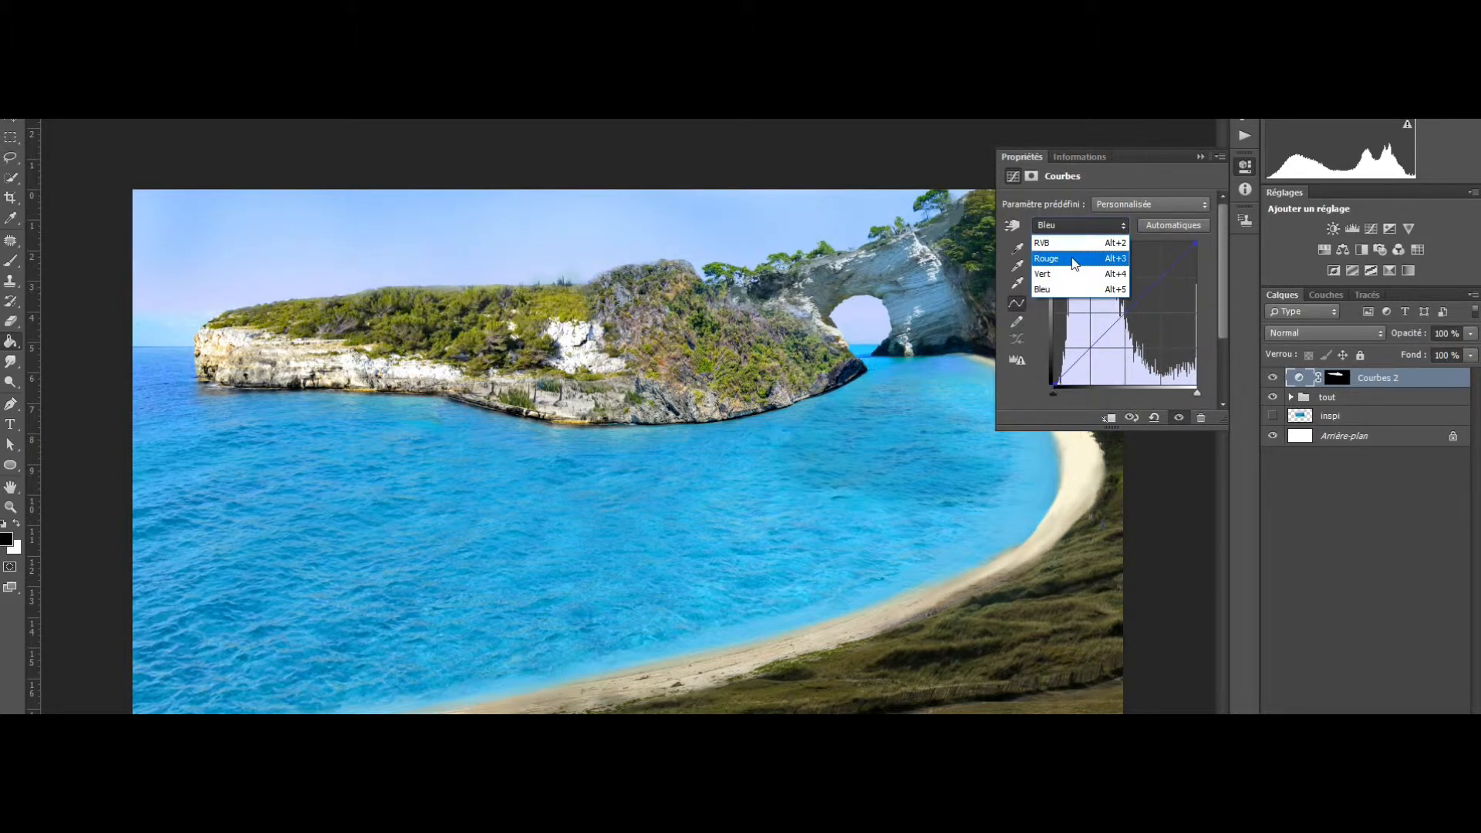
click(1073, 260)
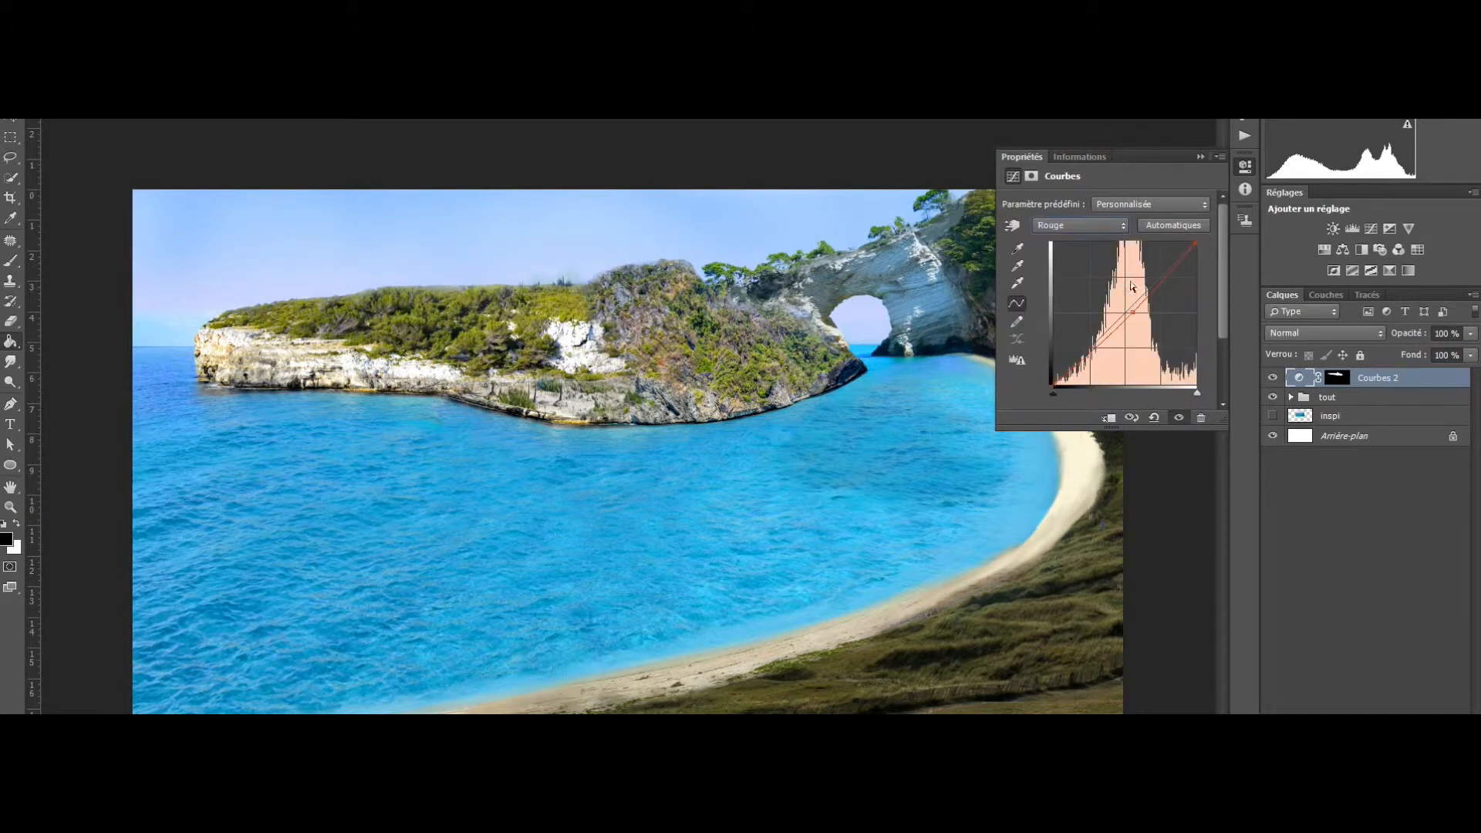
click(1053, 228)
click(1055, 228)
click(1200, 158)
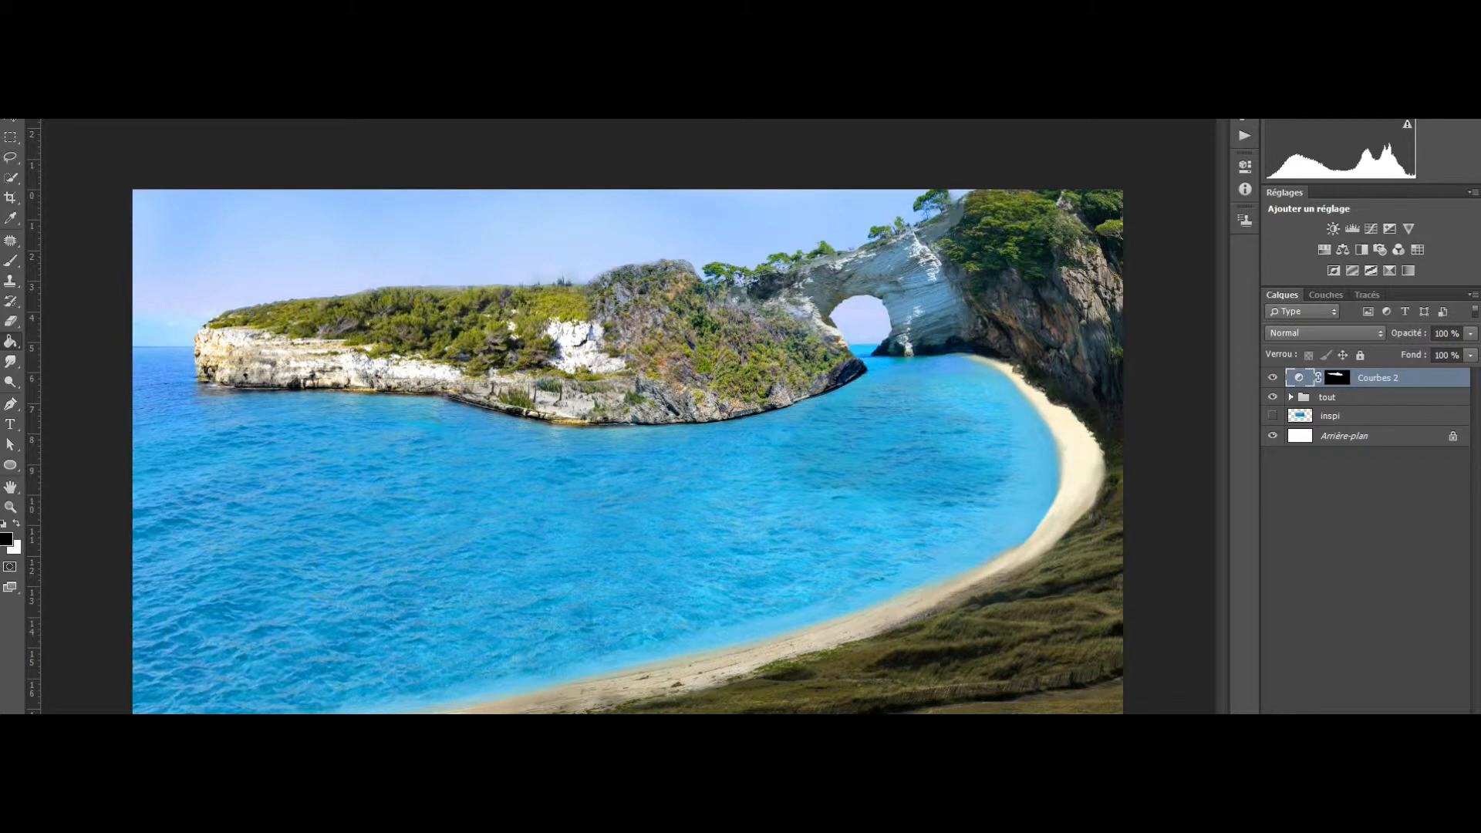
Outline the grassy foreground along the beach with the freehand Lasso and add a Courbes adjustment layer masked to it.
click(10, 156)
mouse_move(617, 708)
mouse_down()
mouse_move(878, 643)
mouse_move(1047, 551)
mouse_move(1102, 496)
mouse_move(1106, 457)
mouse_move(1089, 410)
mouse_move(1053, 379)
mouse_move(1102, 403)
mouse_move(1135, 449)
mouse_move(1152, 530)
mouse_move(1148, 678)
mouse_move(1123, 713)
mouse_up()
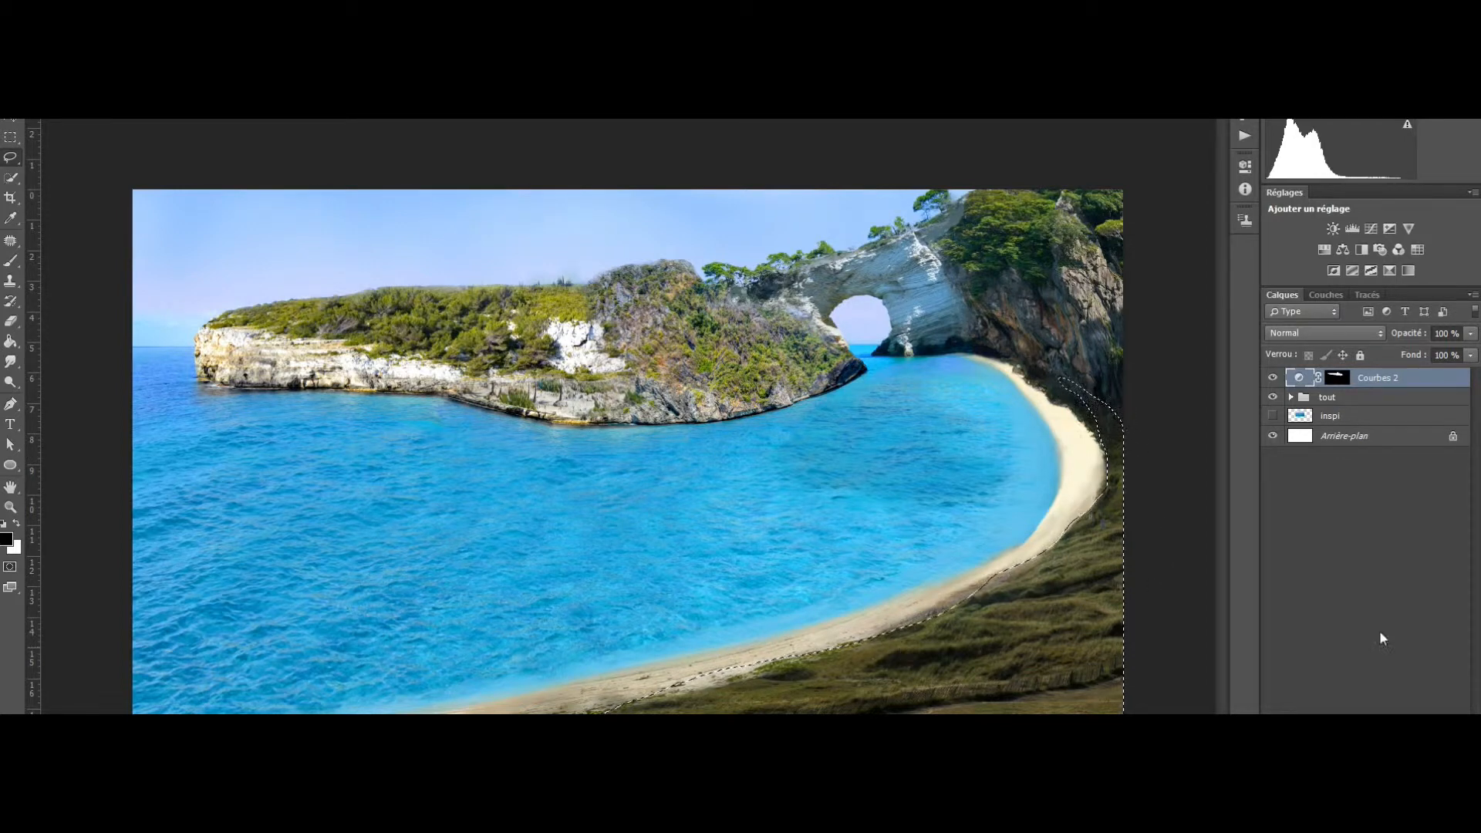
click(1289, 563)
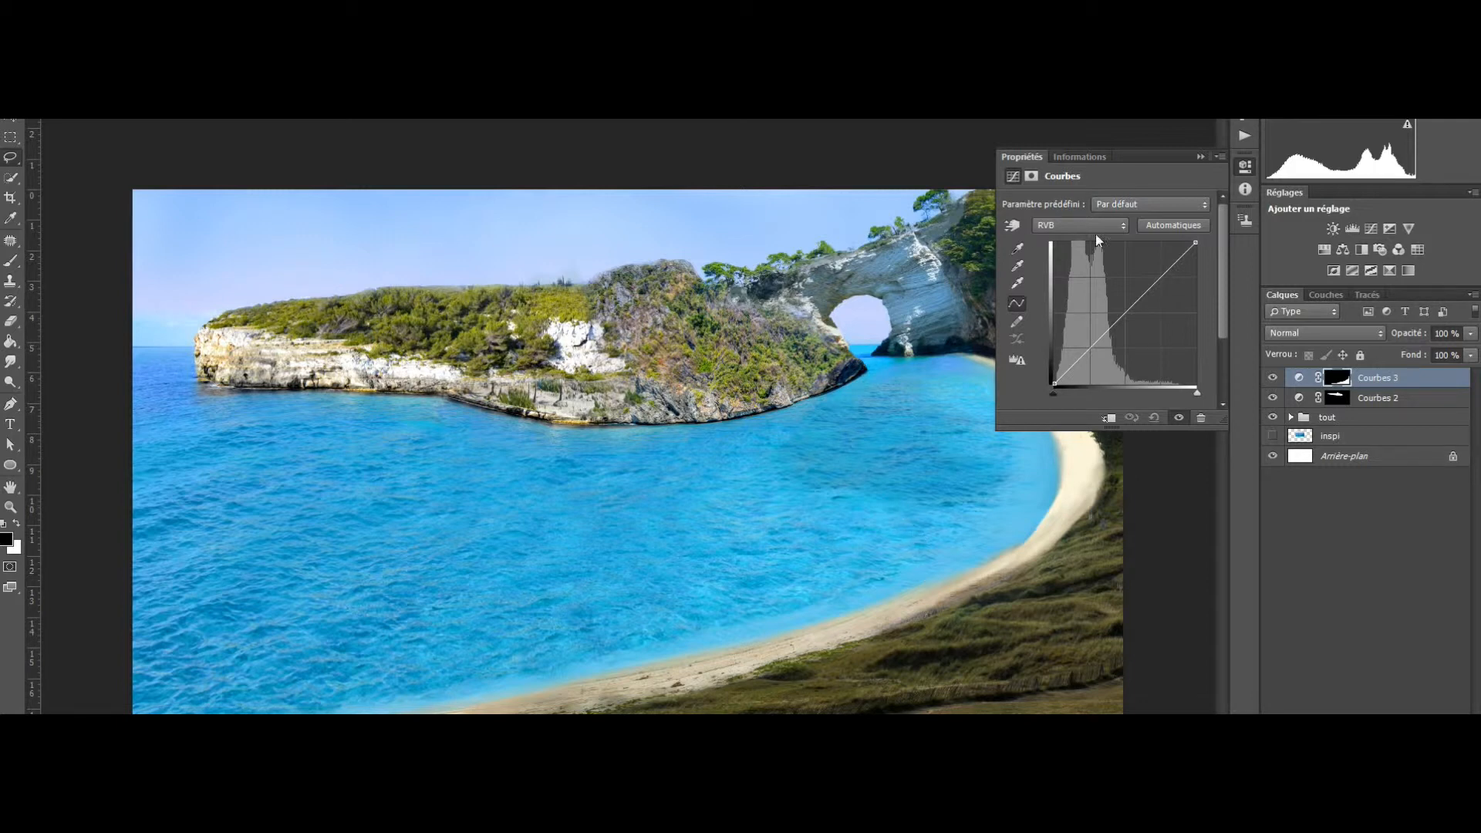
Raise the RVB curve's midtones slightly on Courbes 3 and lower the midtones of its Bleu channel curve.
click(1134, 299)
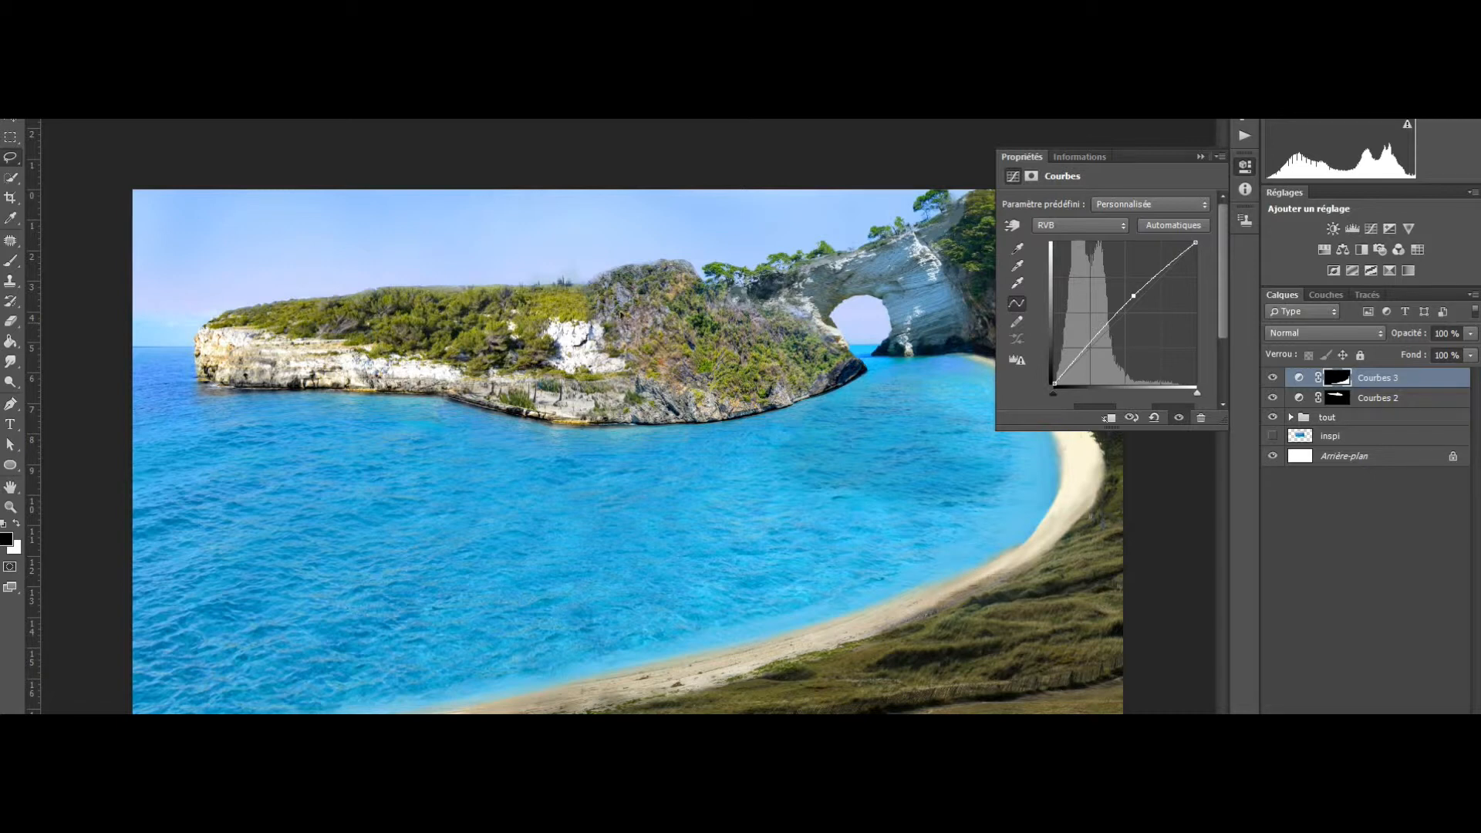
click(1068, 226)
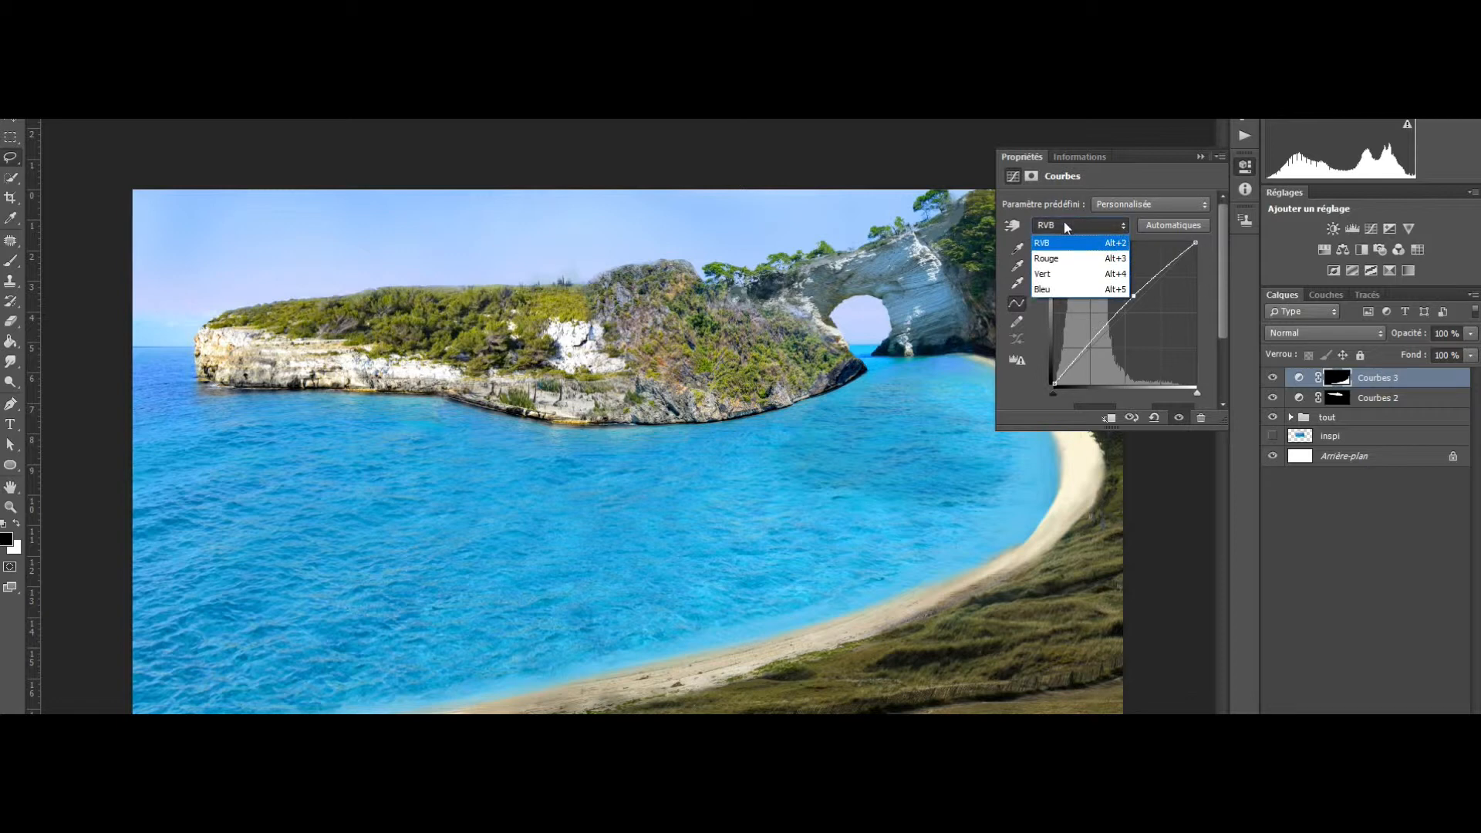
click(1066, 226)
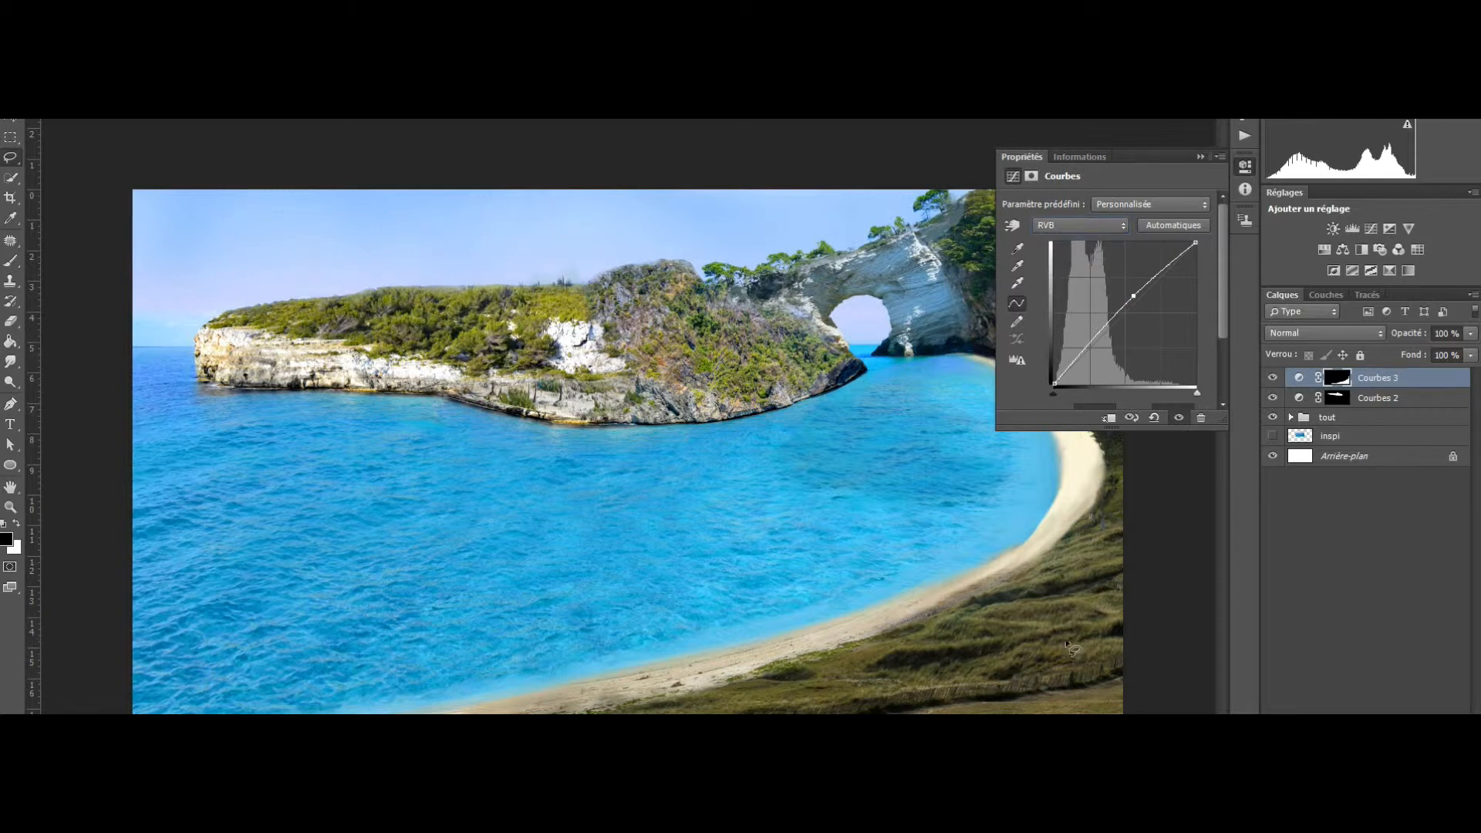
click(1065, 225)
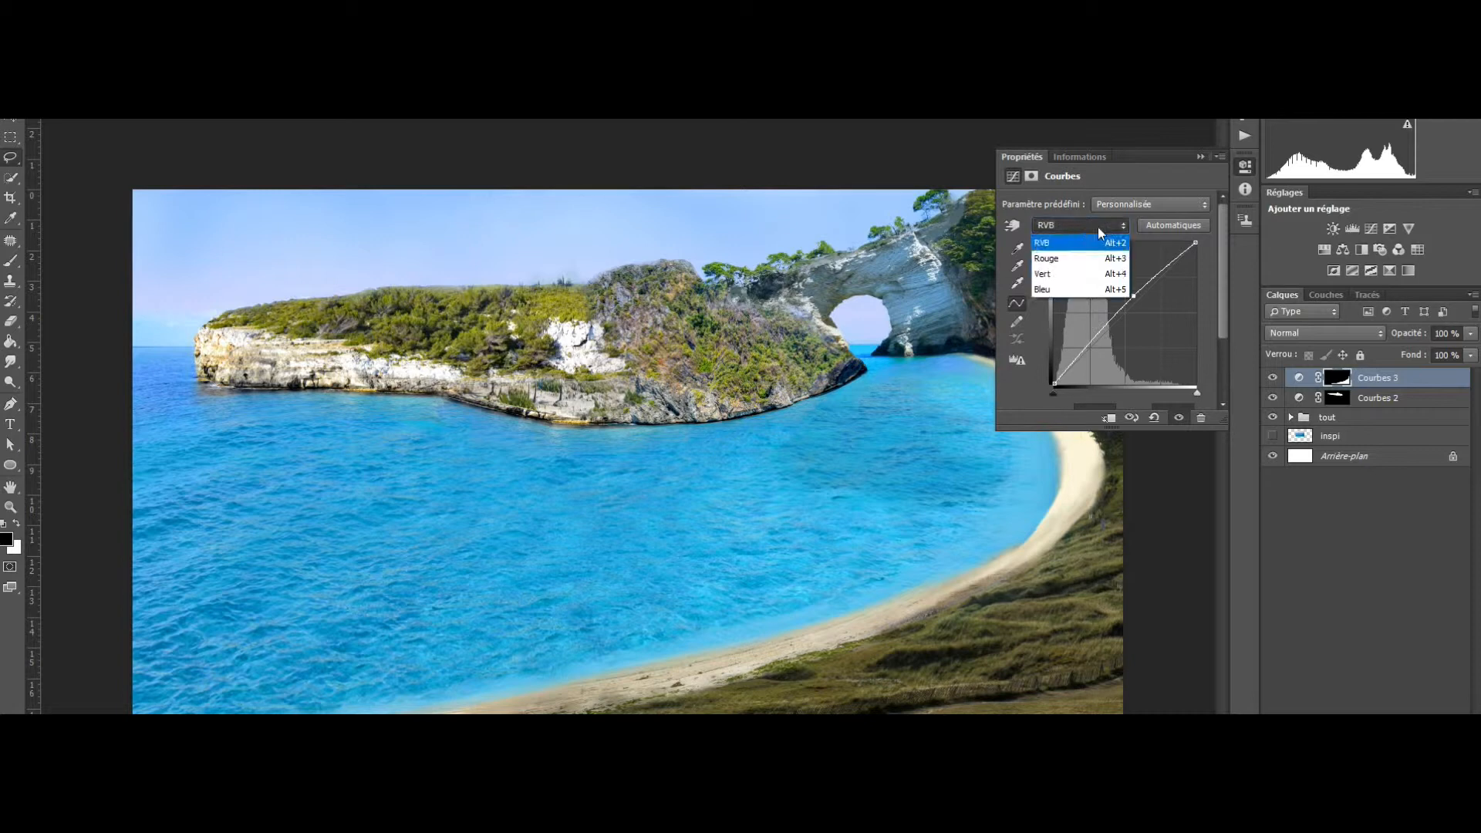
click(1078, 297)
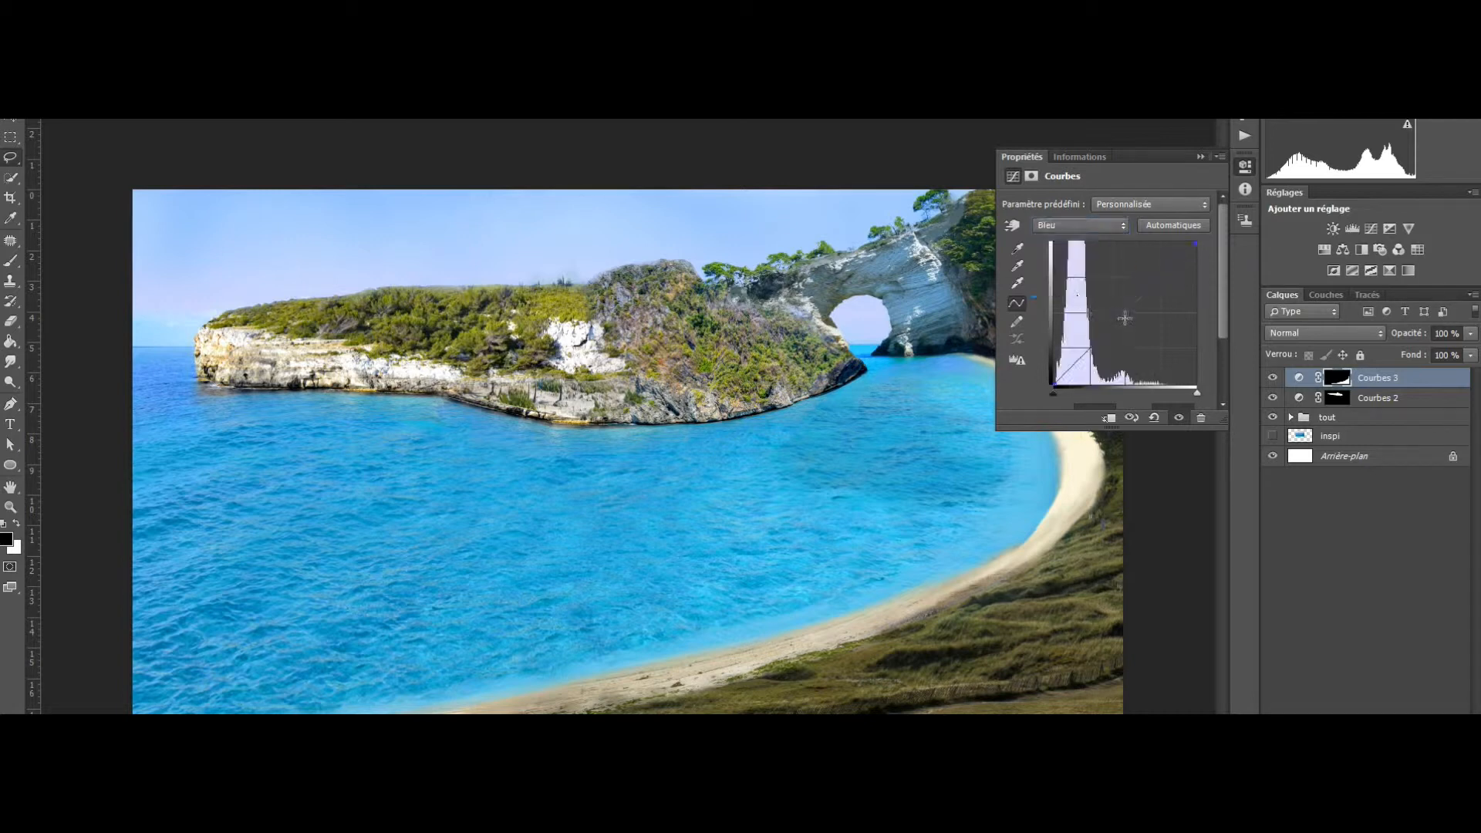
drag(1132, 330, 1133, 329)
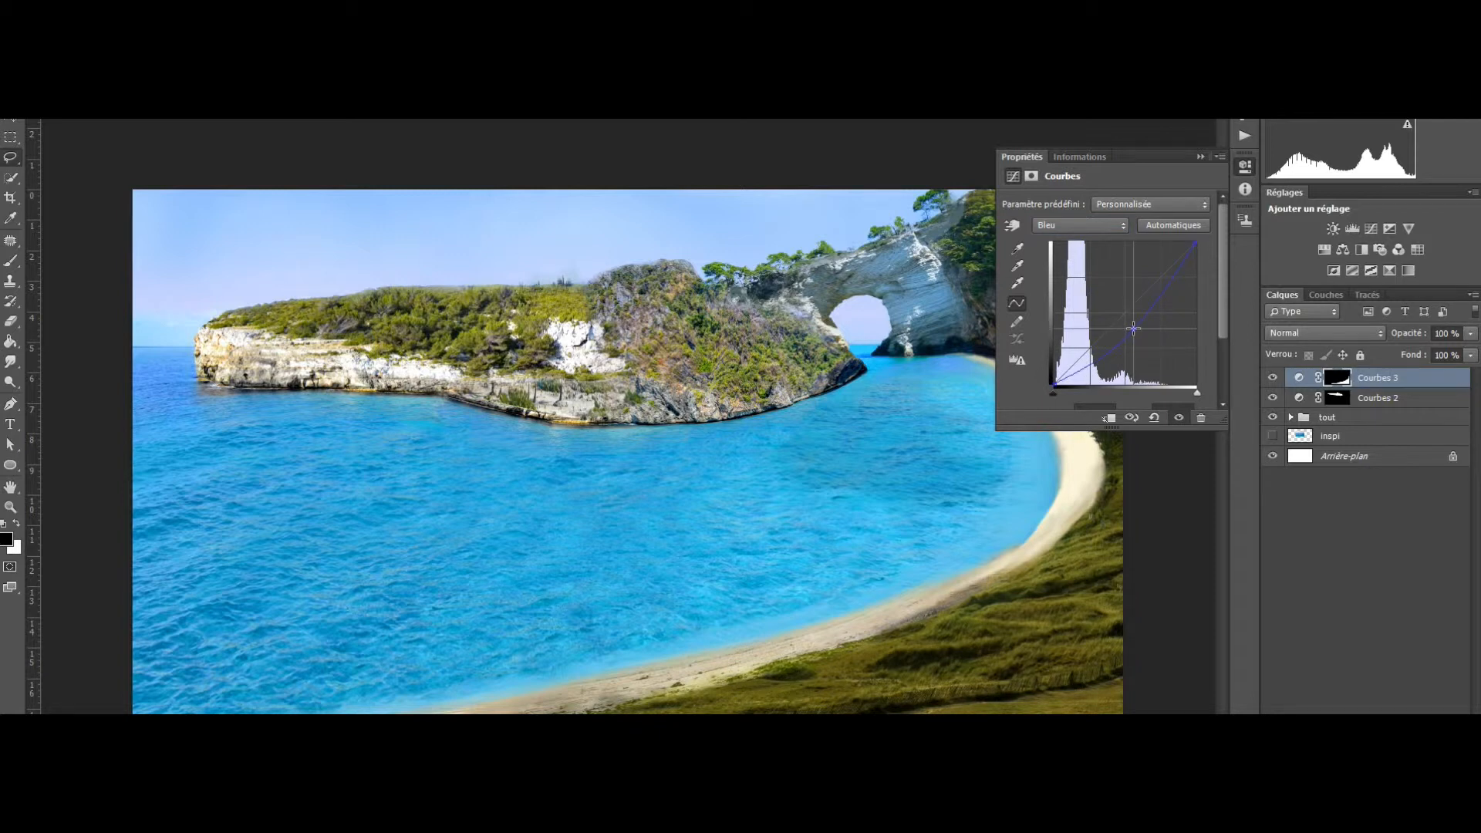
Raise the midtones of the Rouge and Vert channel curves slightly on Courbes 3, and return to the Rouge channel.
click(1080, 225)
click(1074, 249)
drag(1119, 314, 1123, 311)
click(1064, 225)
click(1068, 274)
click(1126, 305)
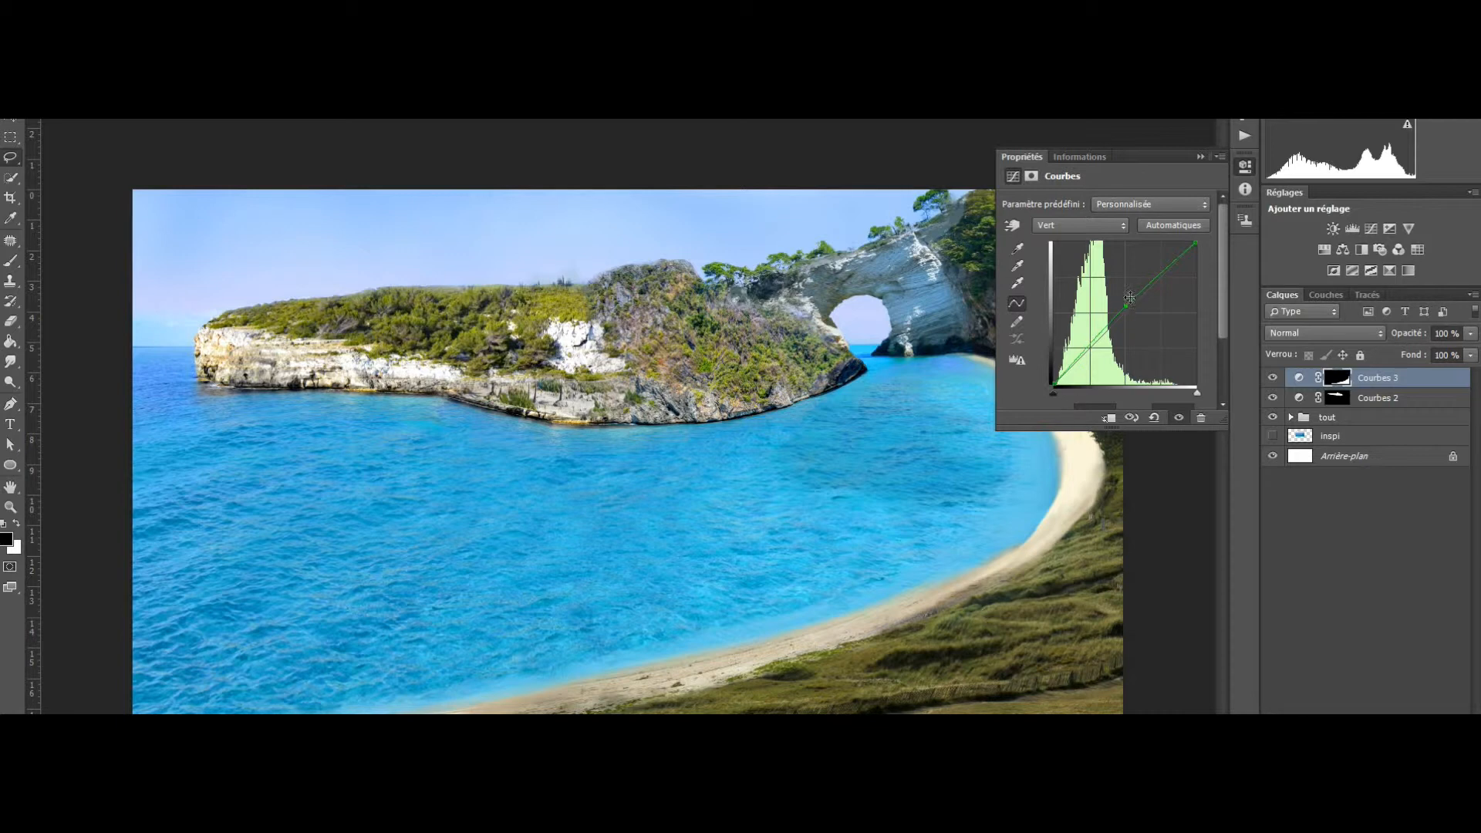
click(1077, 227)
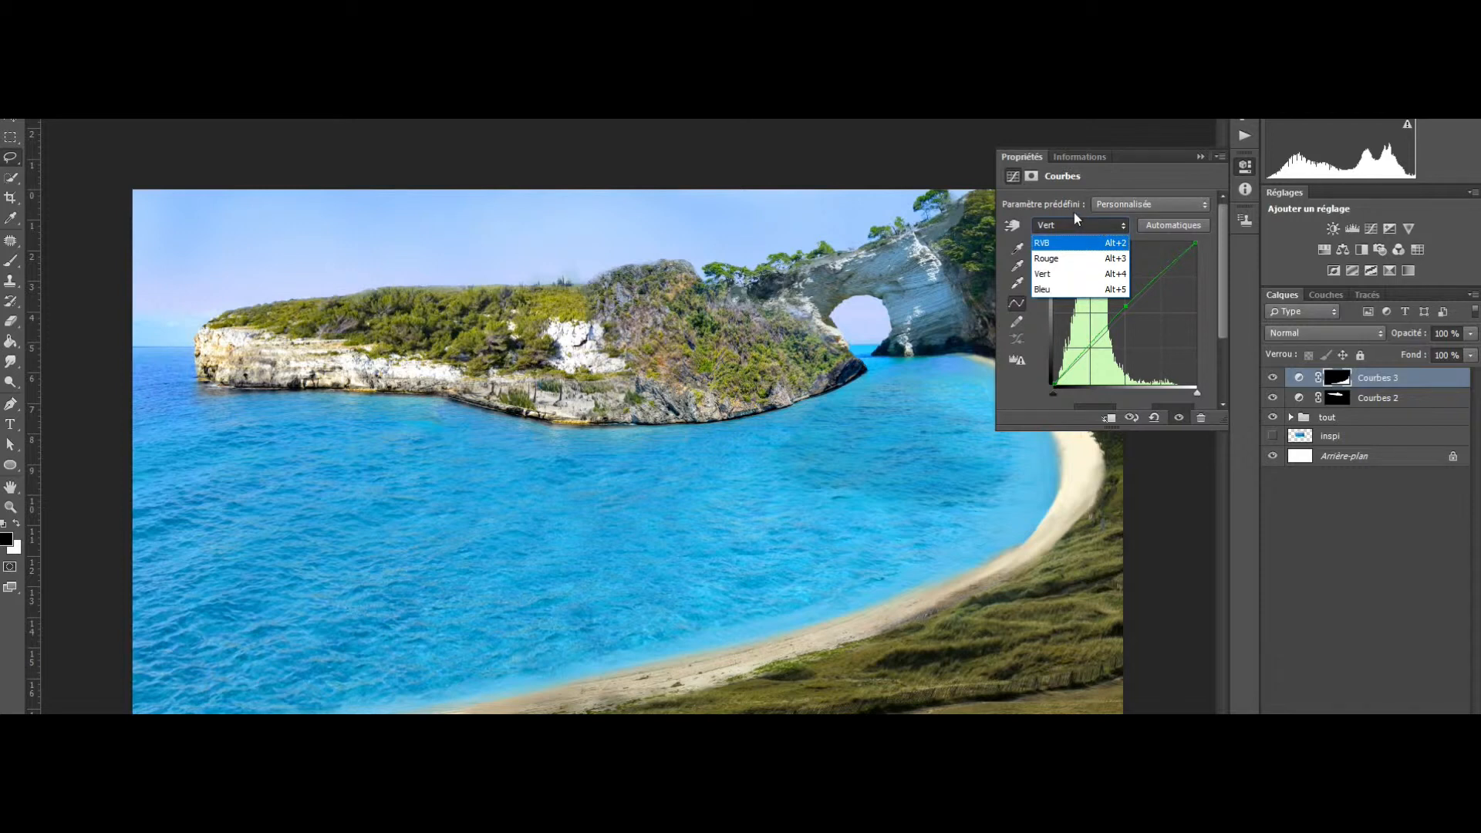
click(1087, 265)
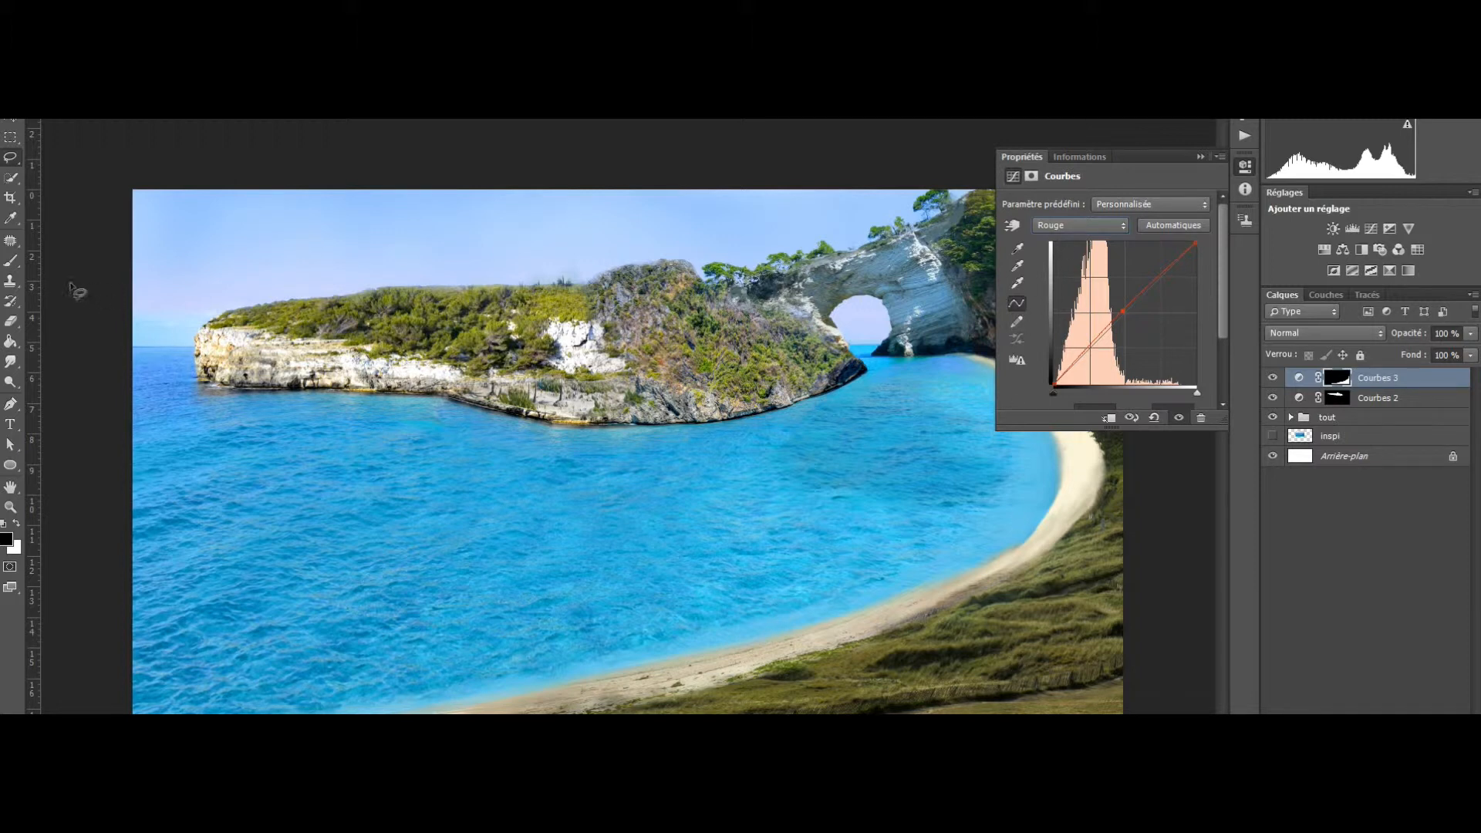
Activate the Eyedropper, select the tout group and sample the green vegetation colour on the island.
click(12, 220)
click(138, 75)
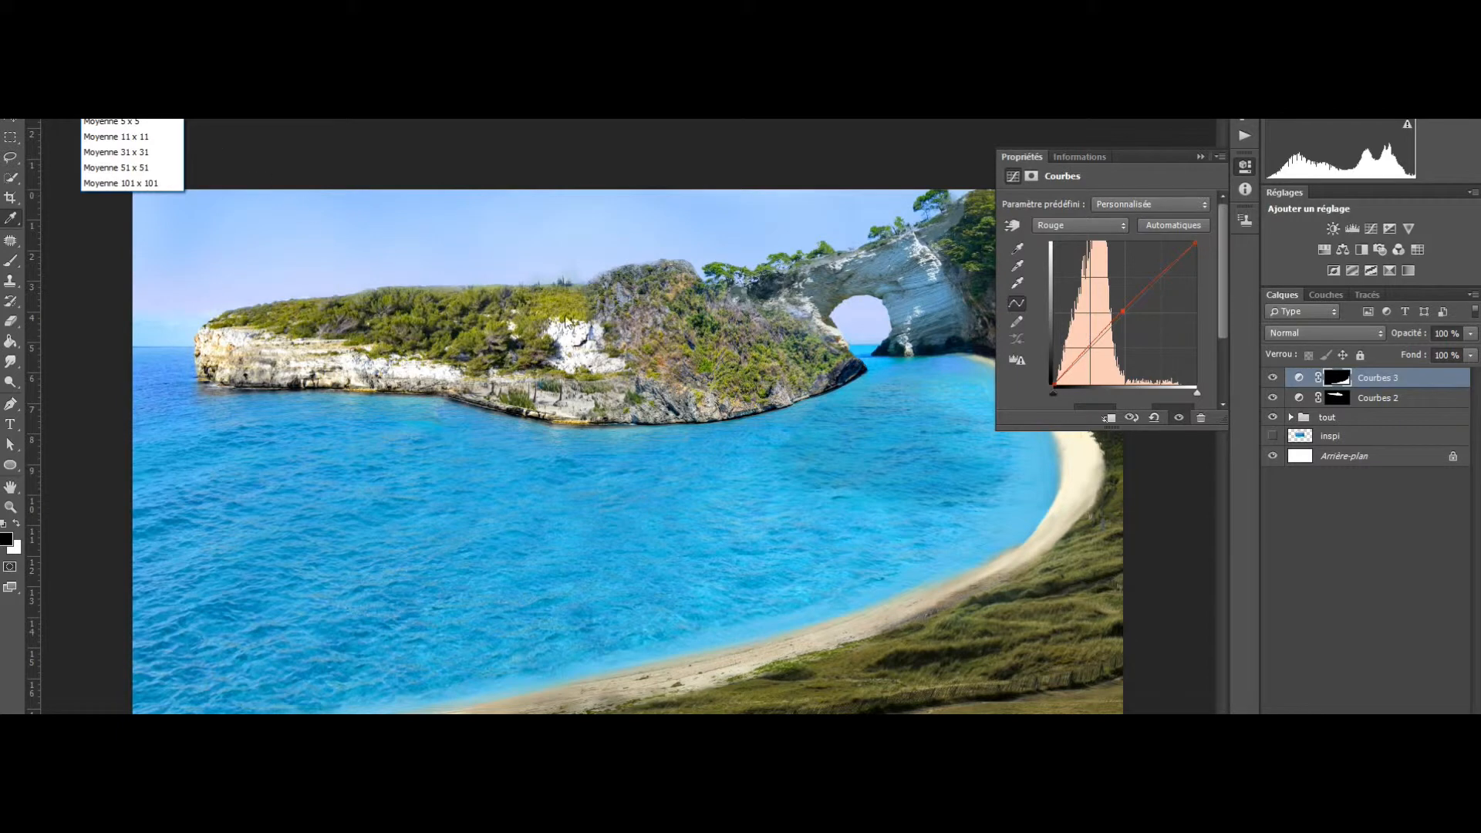
click(471, 348)
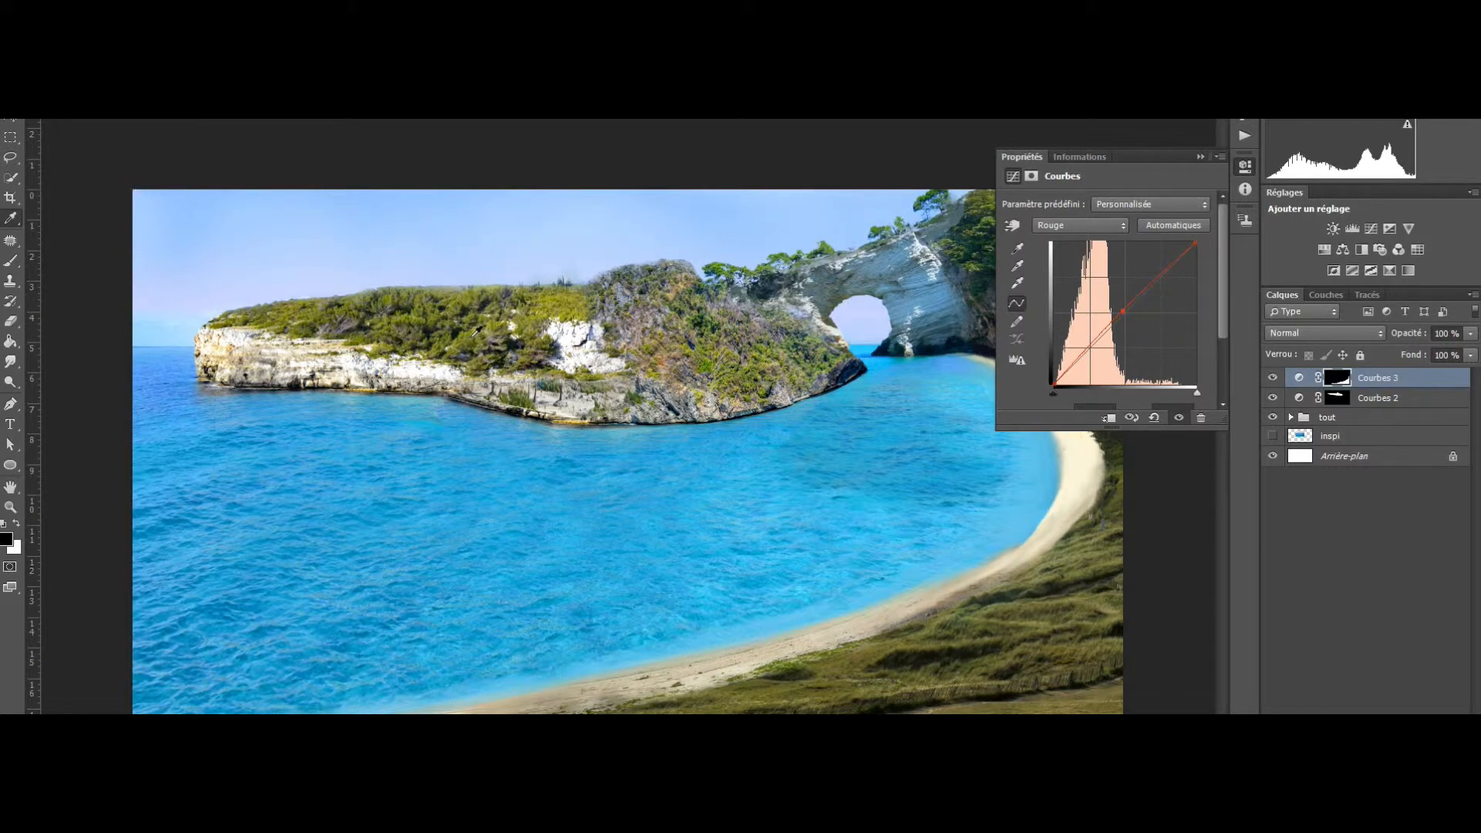
click(468, 338)
click(1311, 417)
mouse_move(462, 343)
mouse_down()
mouse_move(475, 332)
mouse_move(484, 344)
mouse_up()
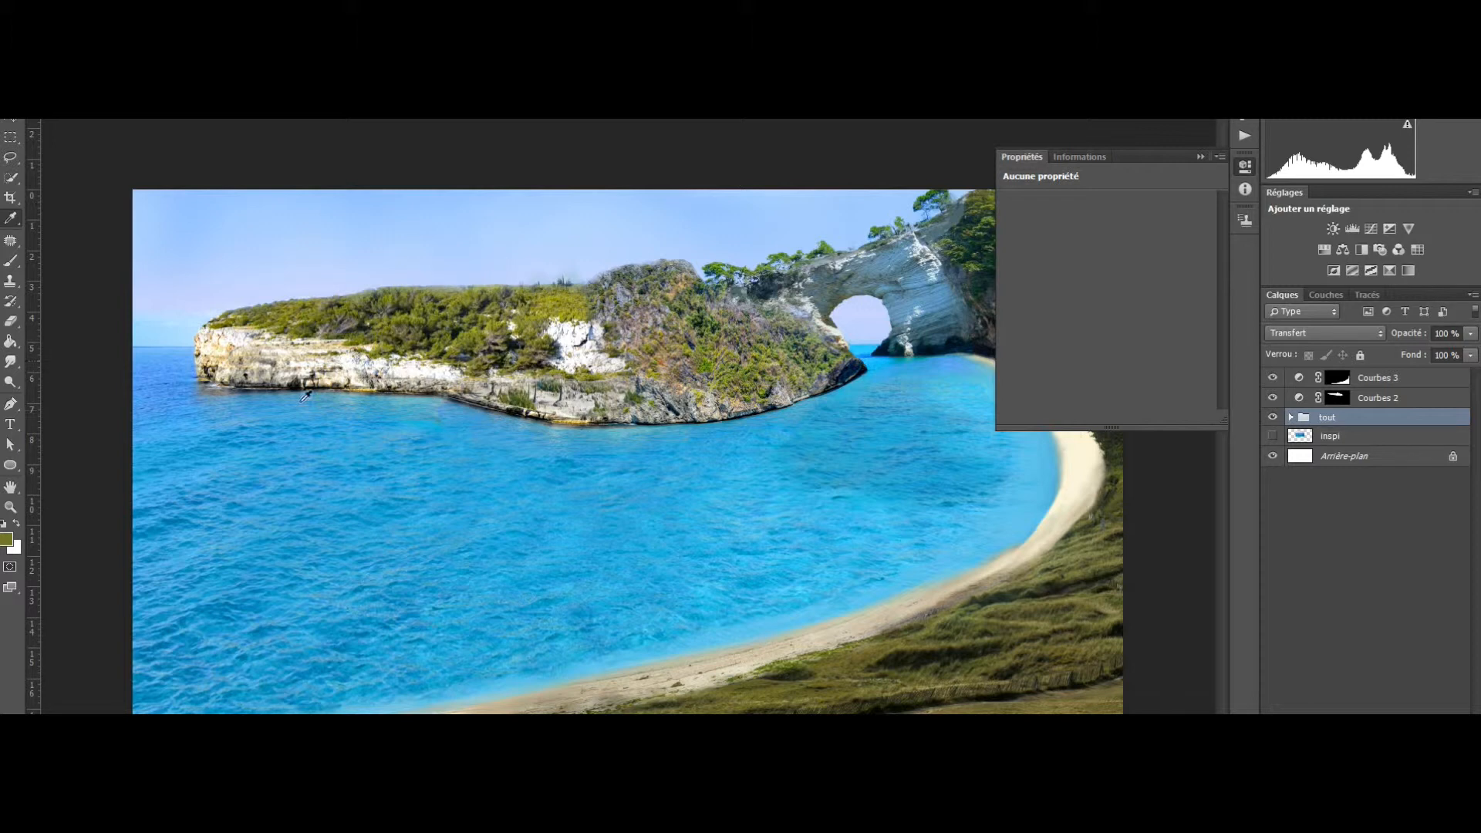
Check the RGB values of the sampled green in the foreground colour picker, comparing the island's vegetation with the foreground grass.
click(7, 539)
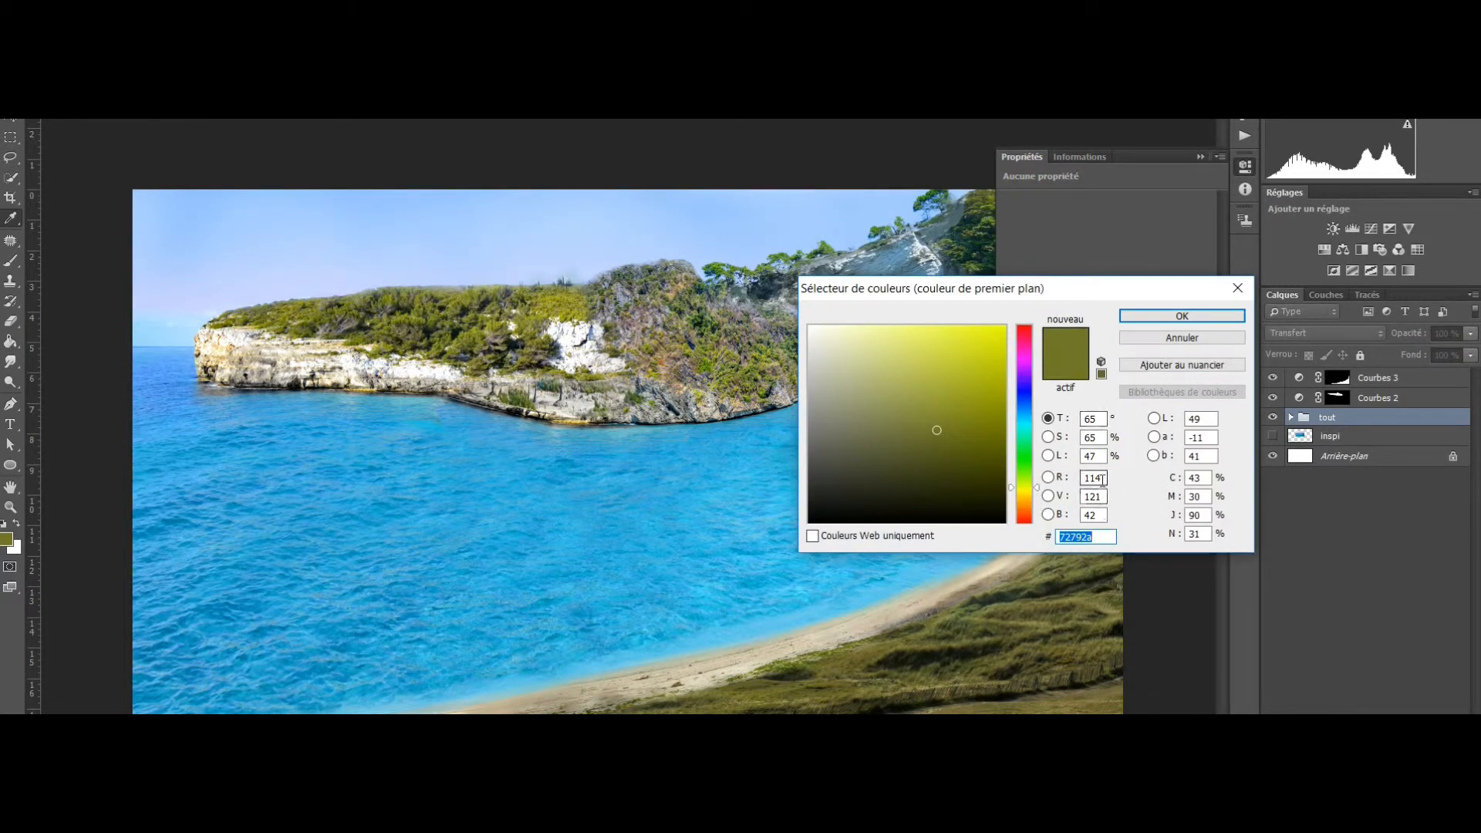
drag(1105, 478, 1075, 478)
key(Tab)
key(Tab)
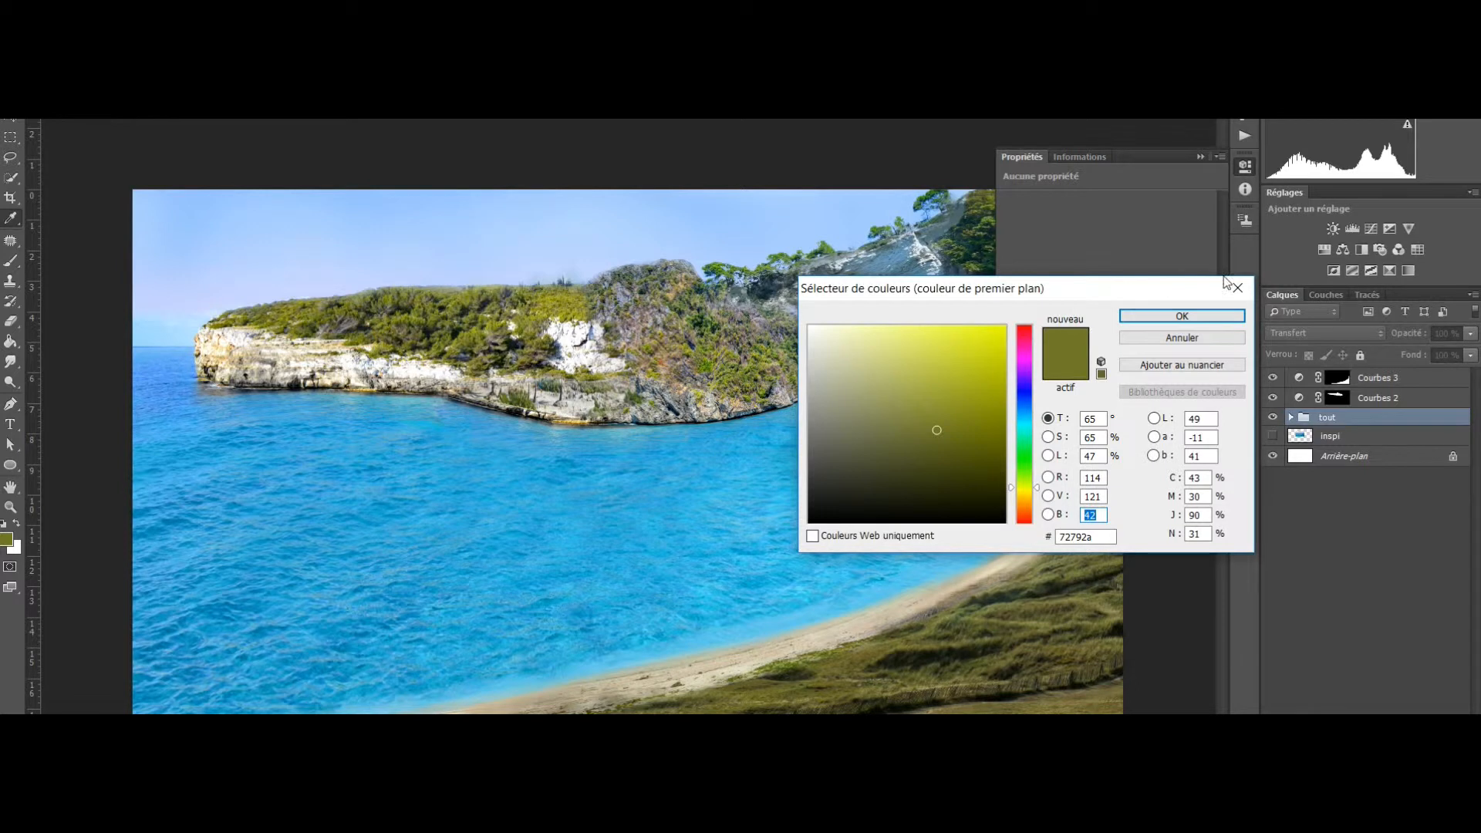
click(1047, 711)
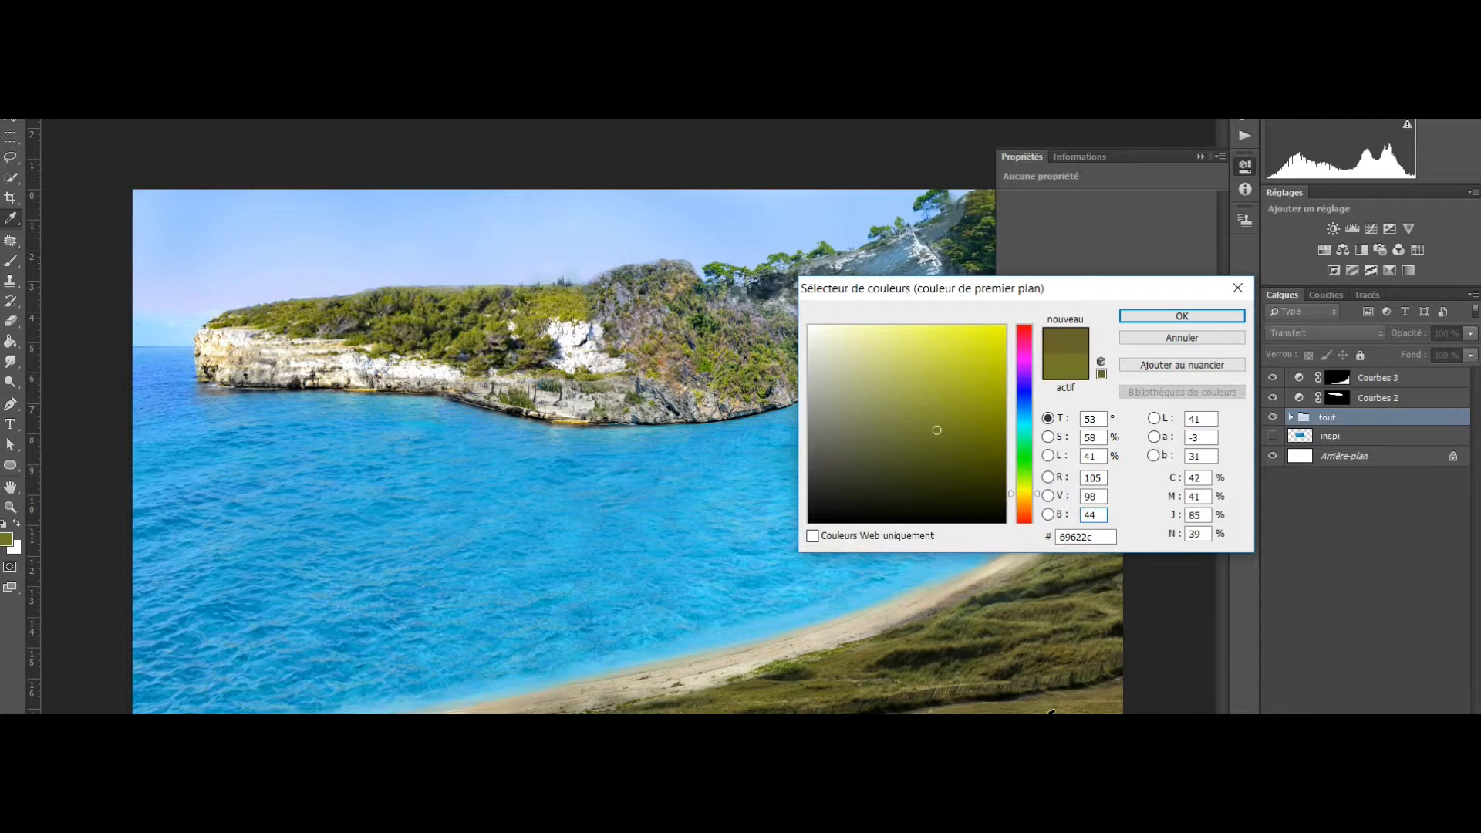
drag(478, 340, 479, 332)
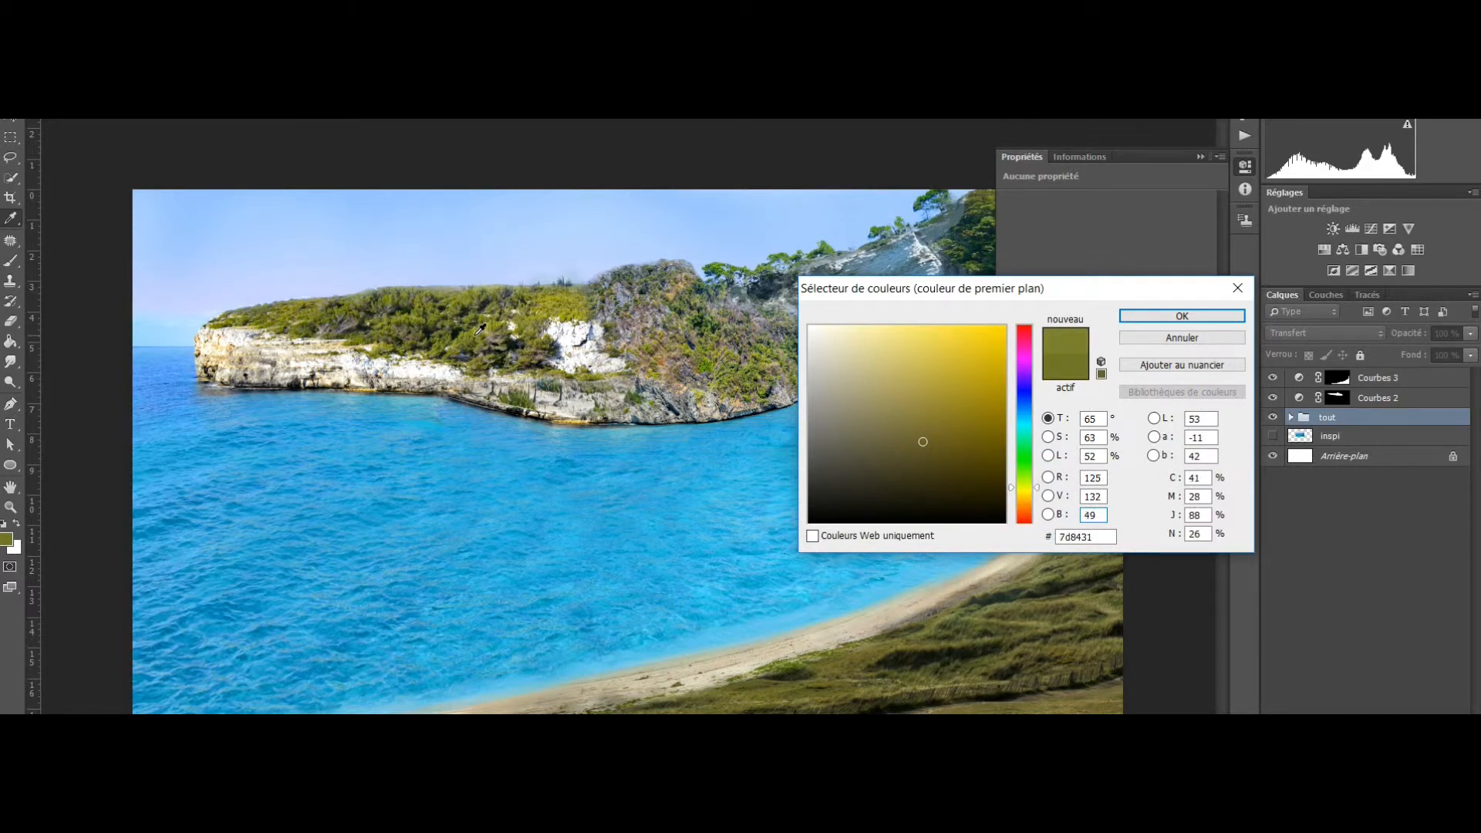
drag(480, 328, 1049, 607)
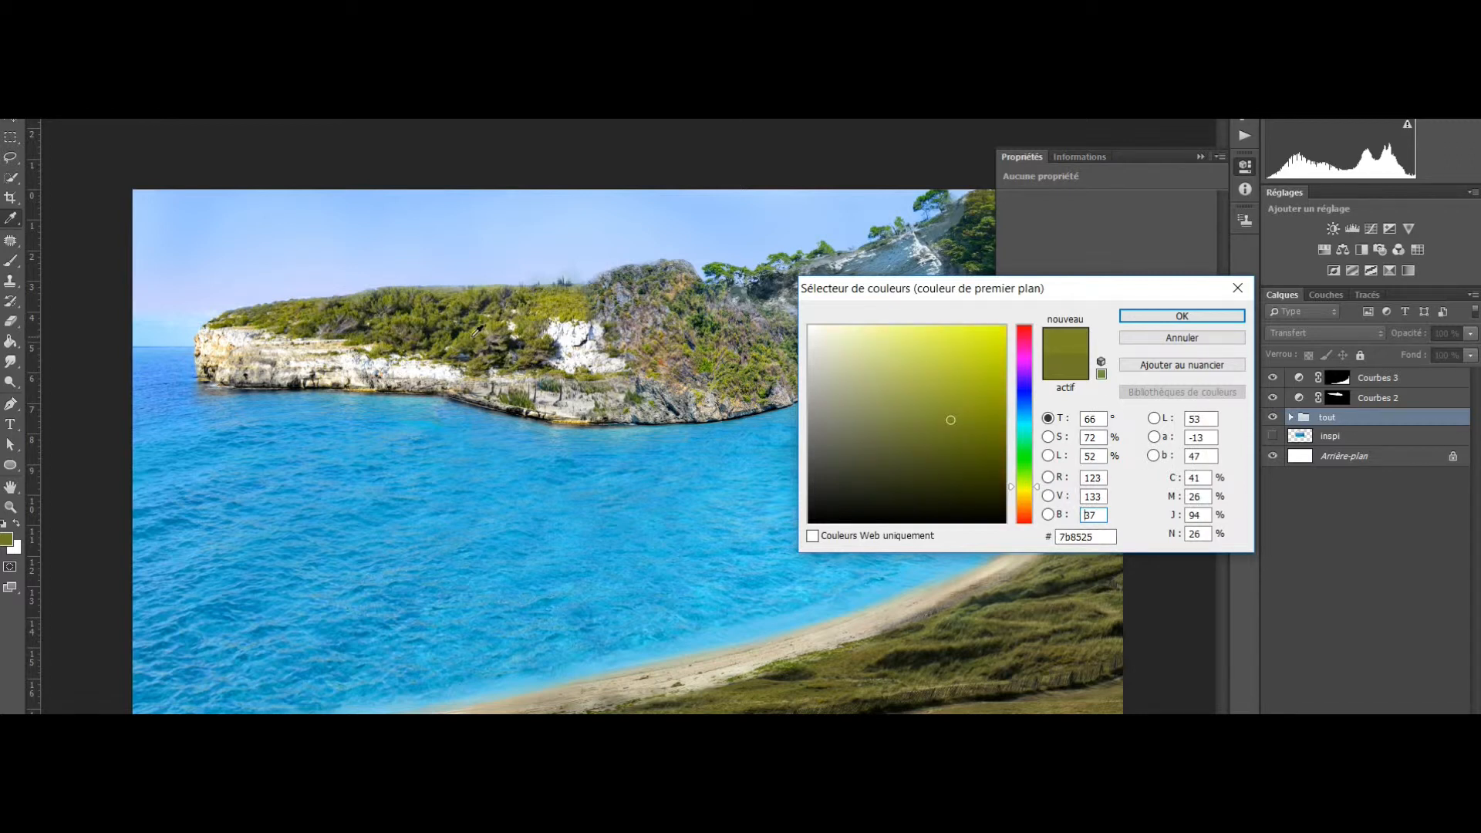
click(1178, 315)
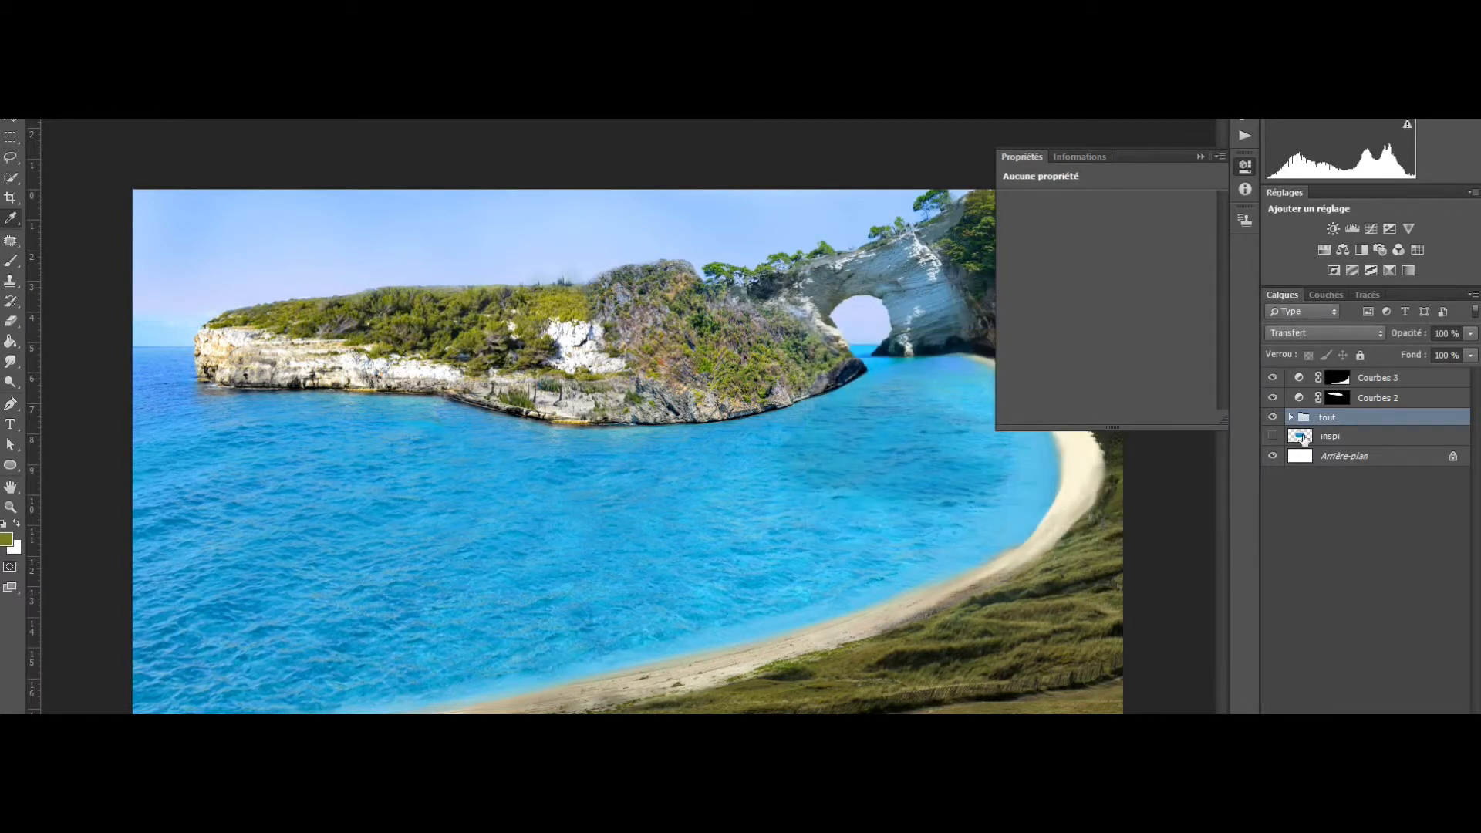
Raise the midtones of the RVB and Rouge curves a little further on Courbes 3.
click(1302, 380)
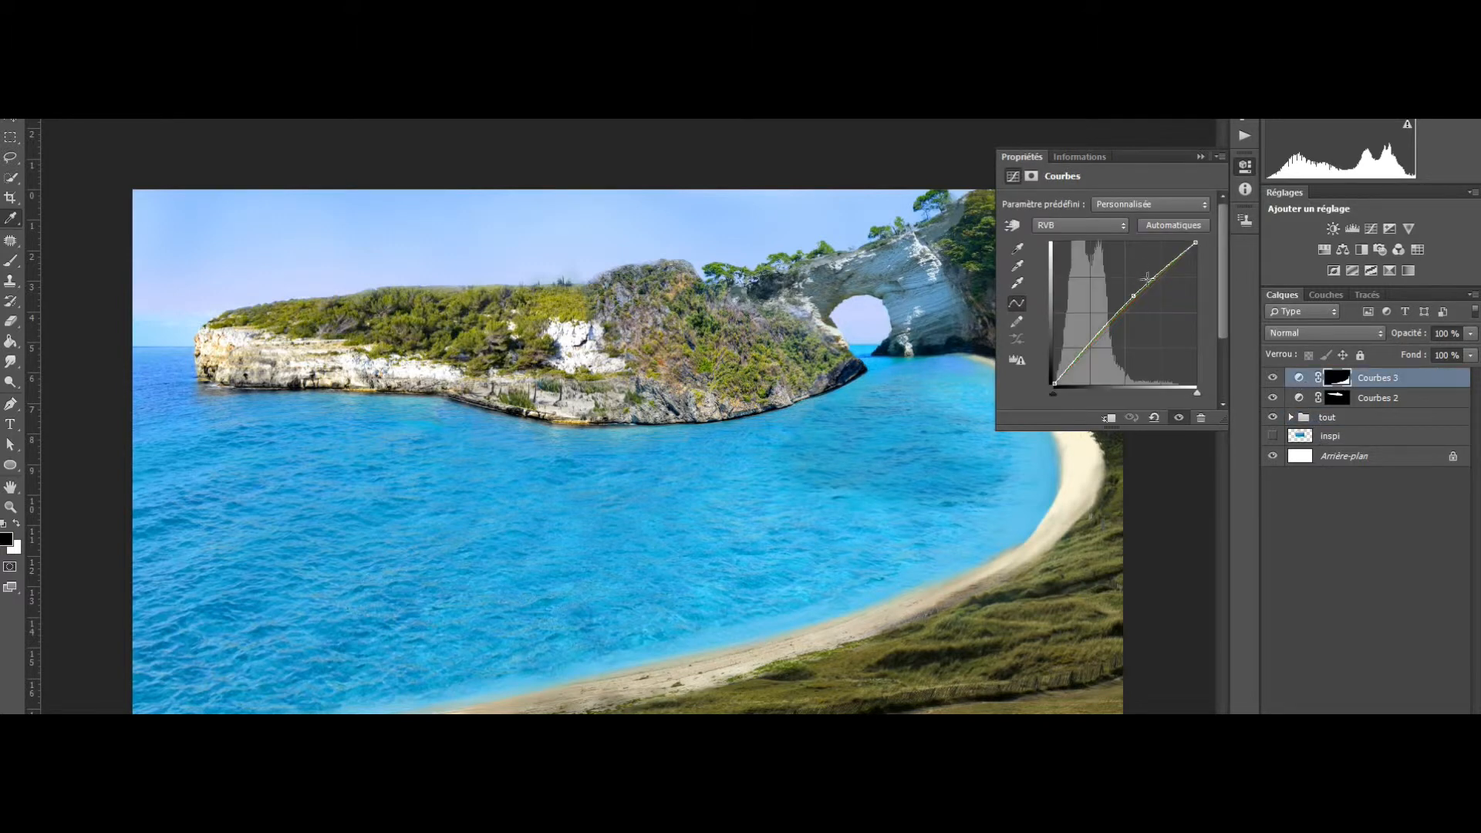
drag(1133, 295, 1130, 288)
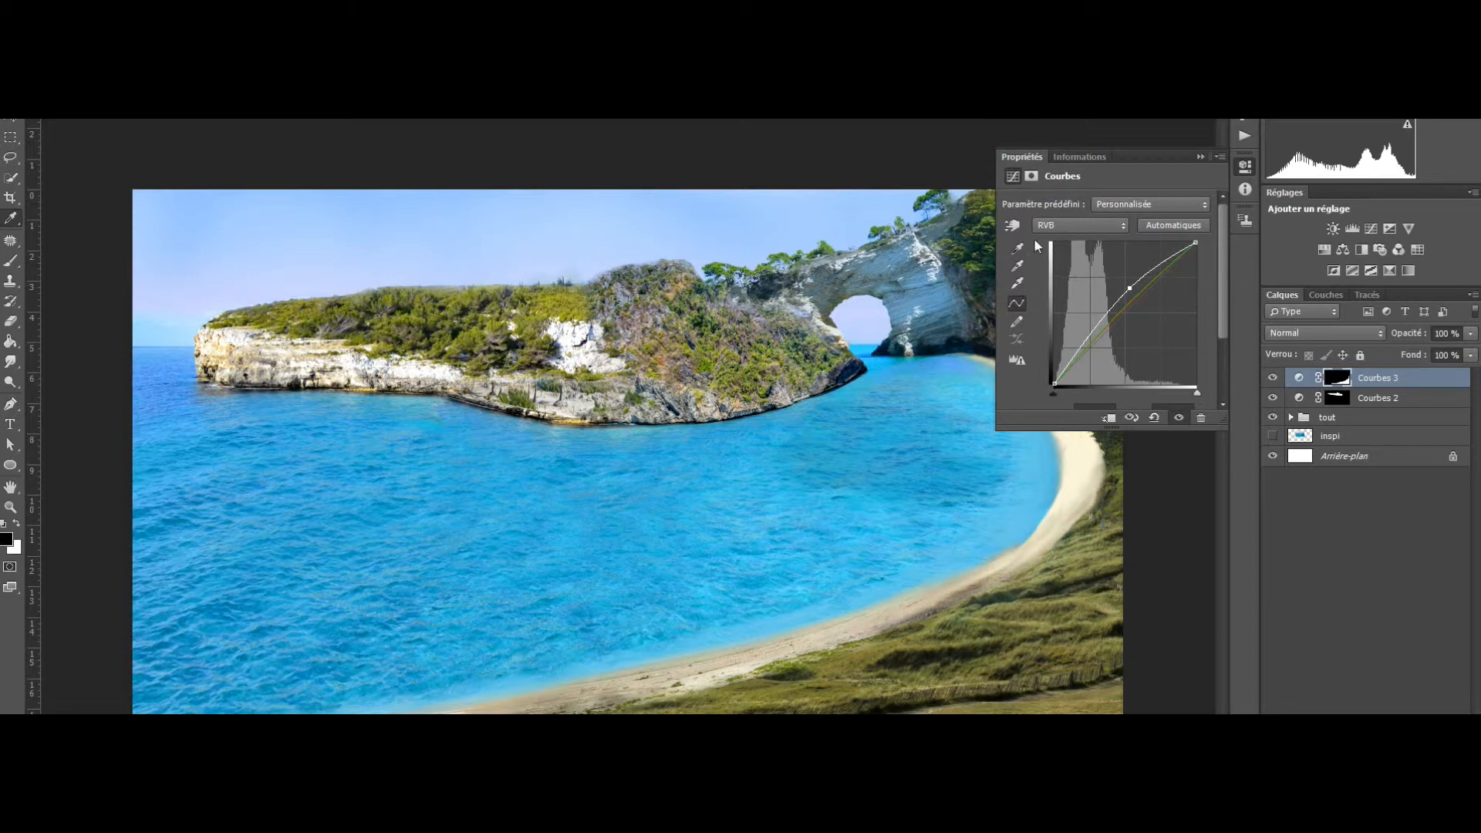
click(1073, 229)
click(1071, 264)
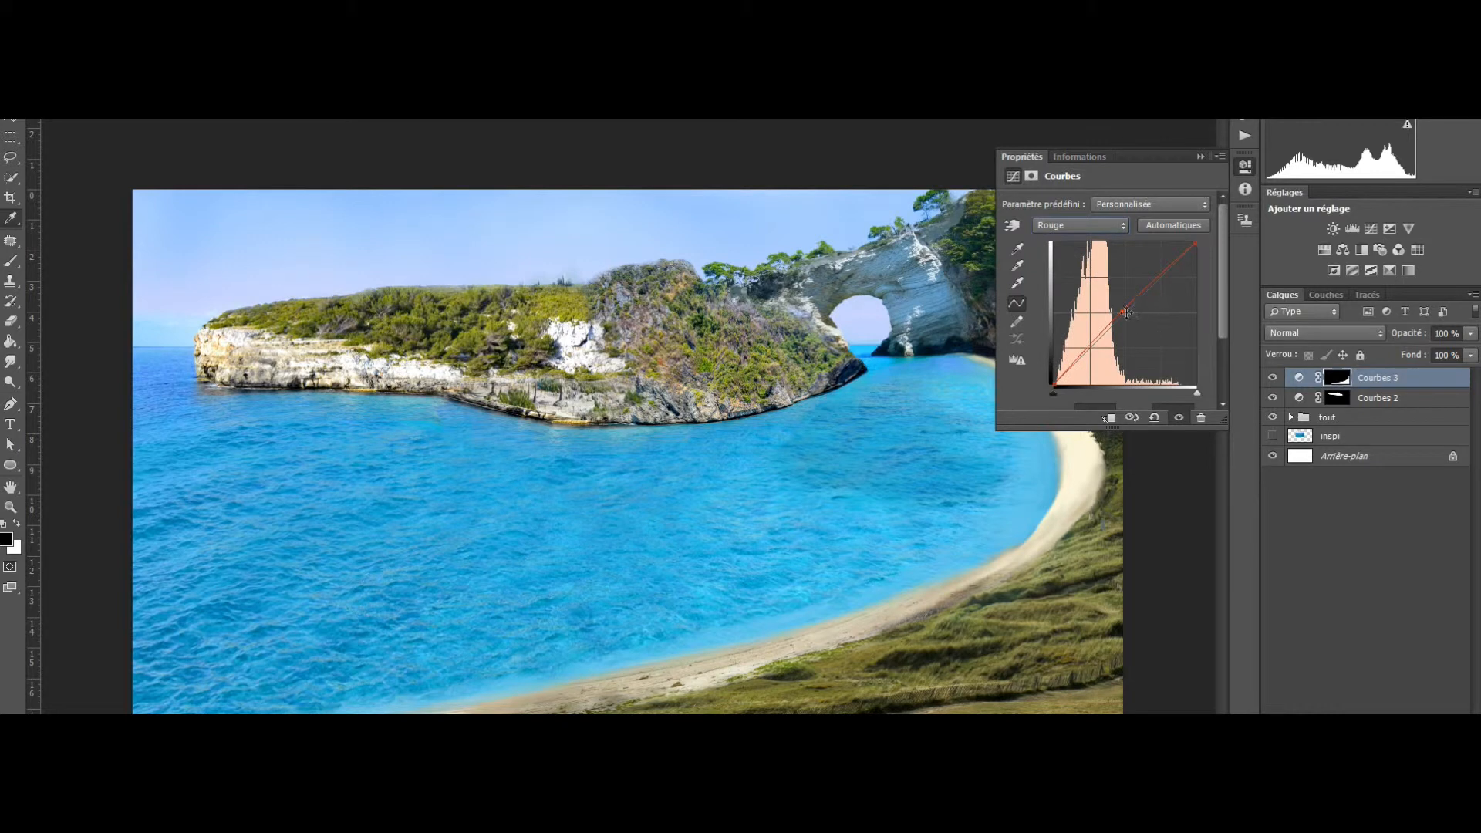
drag(1124, 308, 1124, 303)
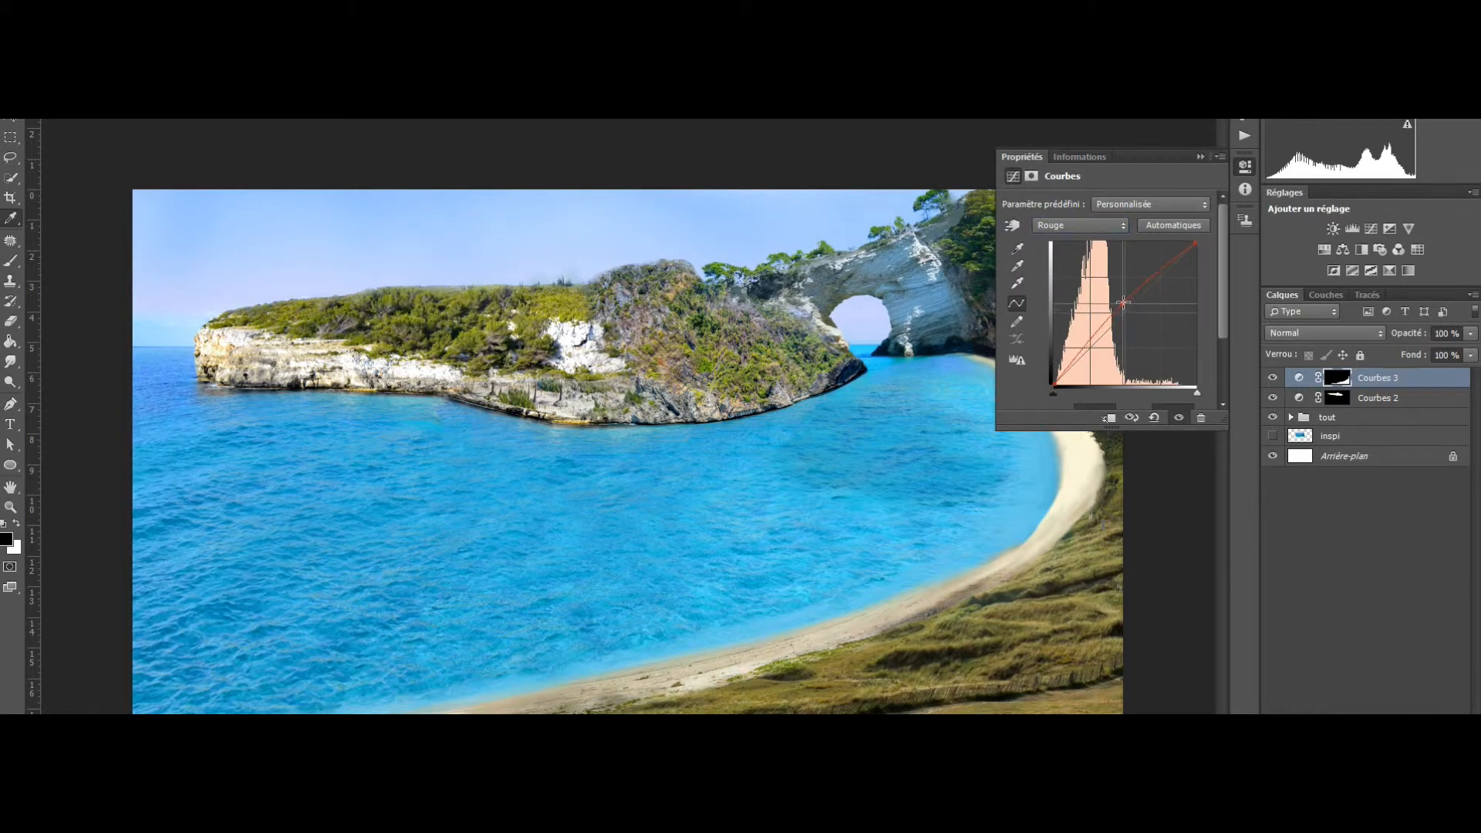
Raise the midtones of the Vert channel curve on Courbes 3 and collapse the curve settings.
click(1072, 226)
click(1078, 280)
click(1124, 304)
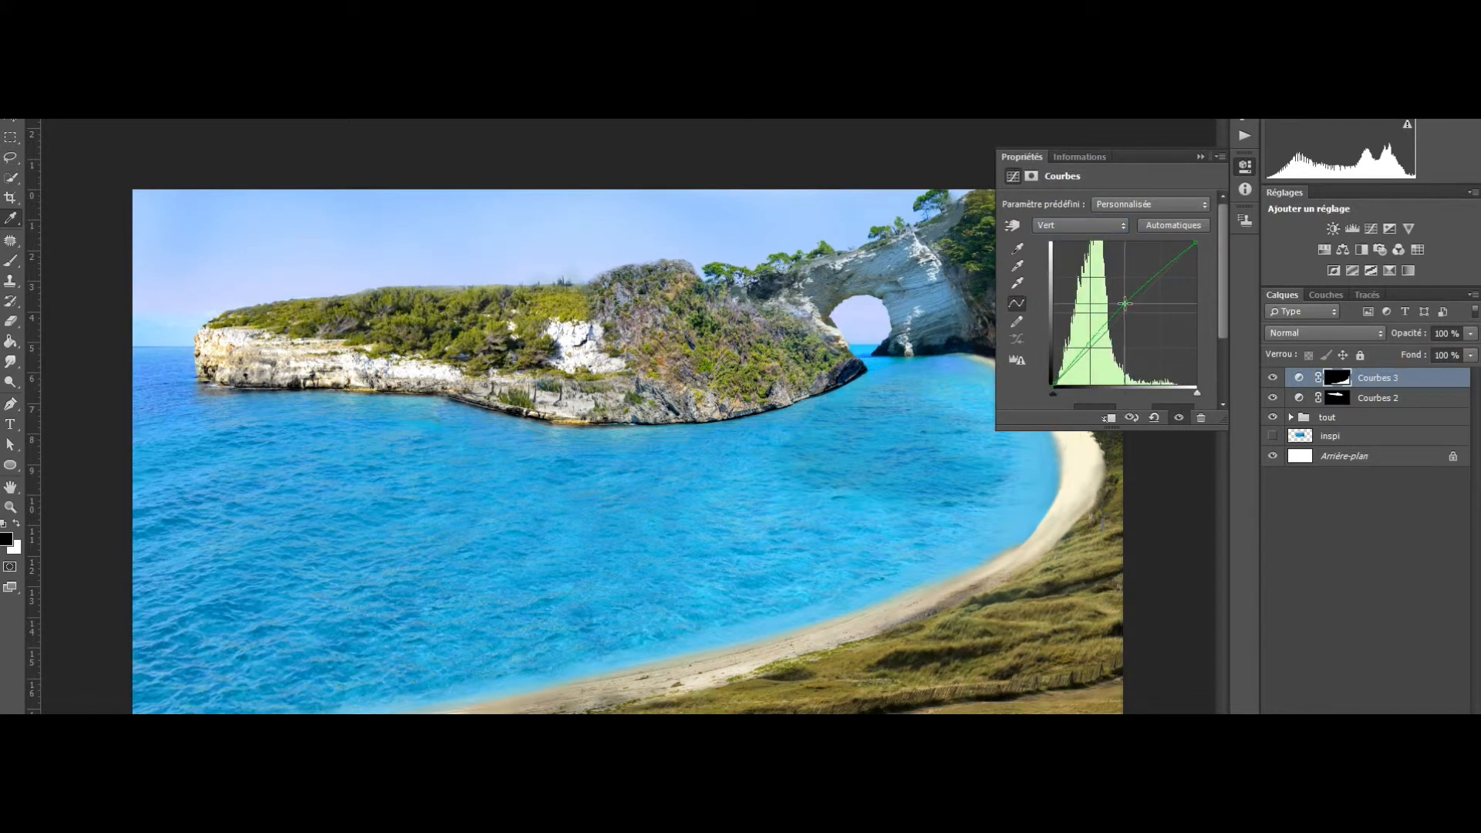
click(1200, 157)
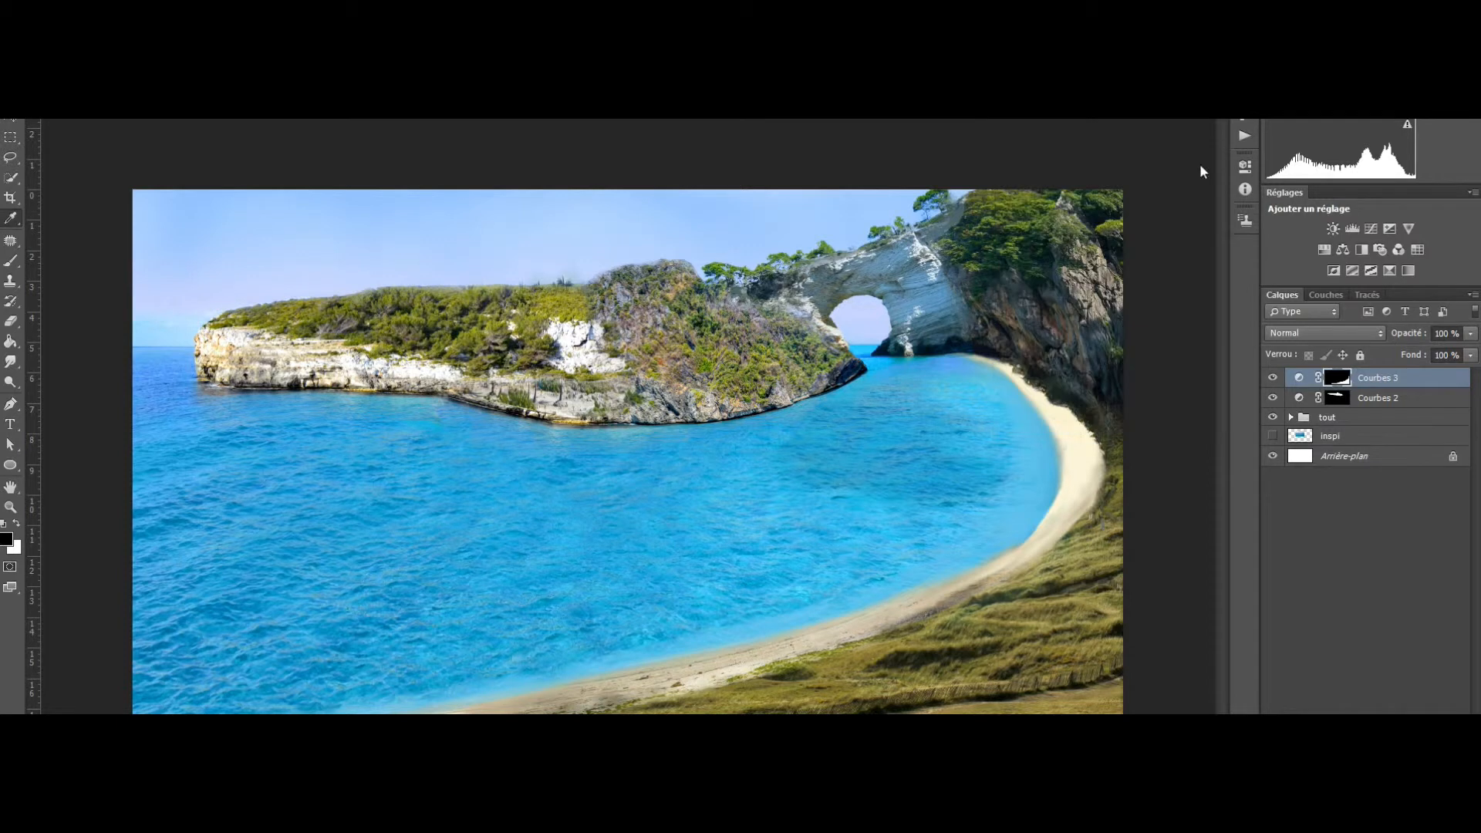
Sample the foreground grass colour with the tout group selected, and add a Courbes adjustment layer above the group.
key(x)
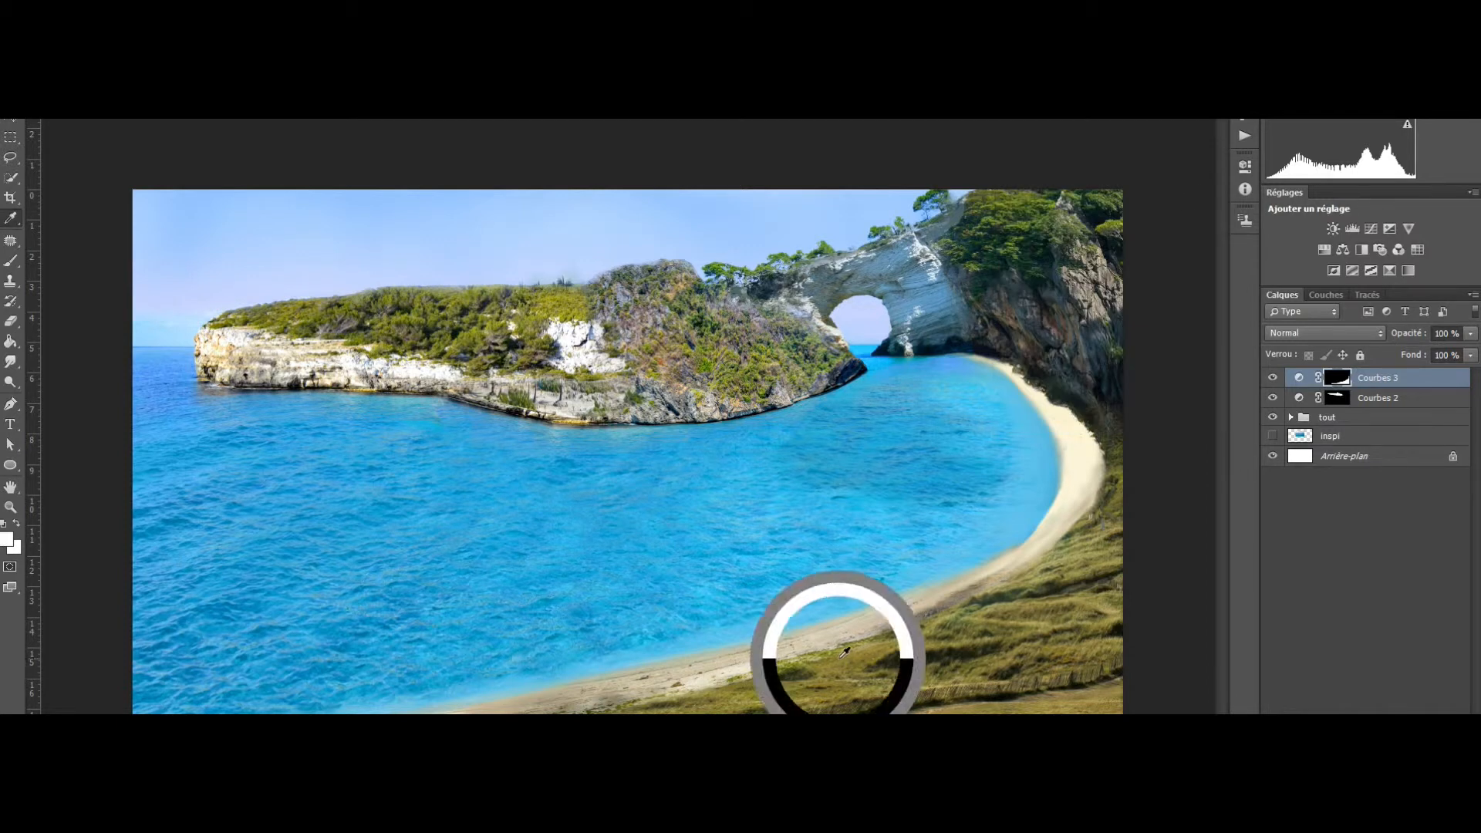
click(1284, 420)
click(976, 586)
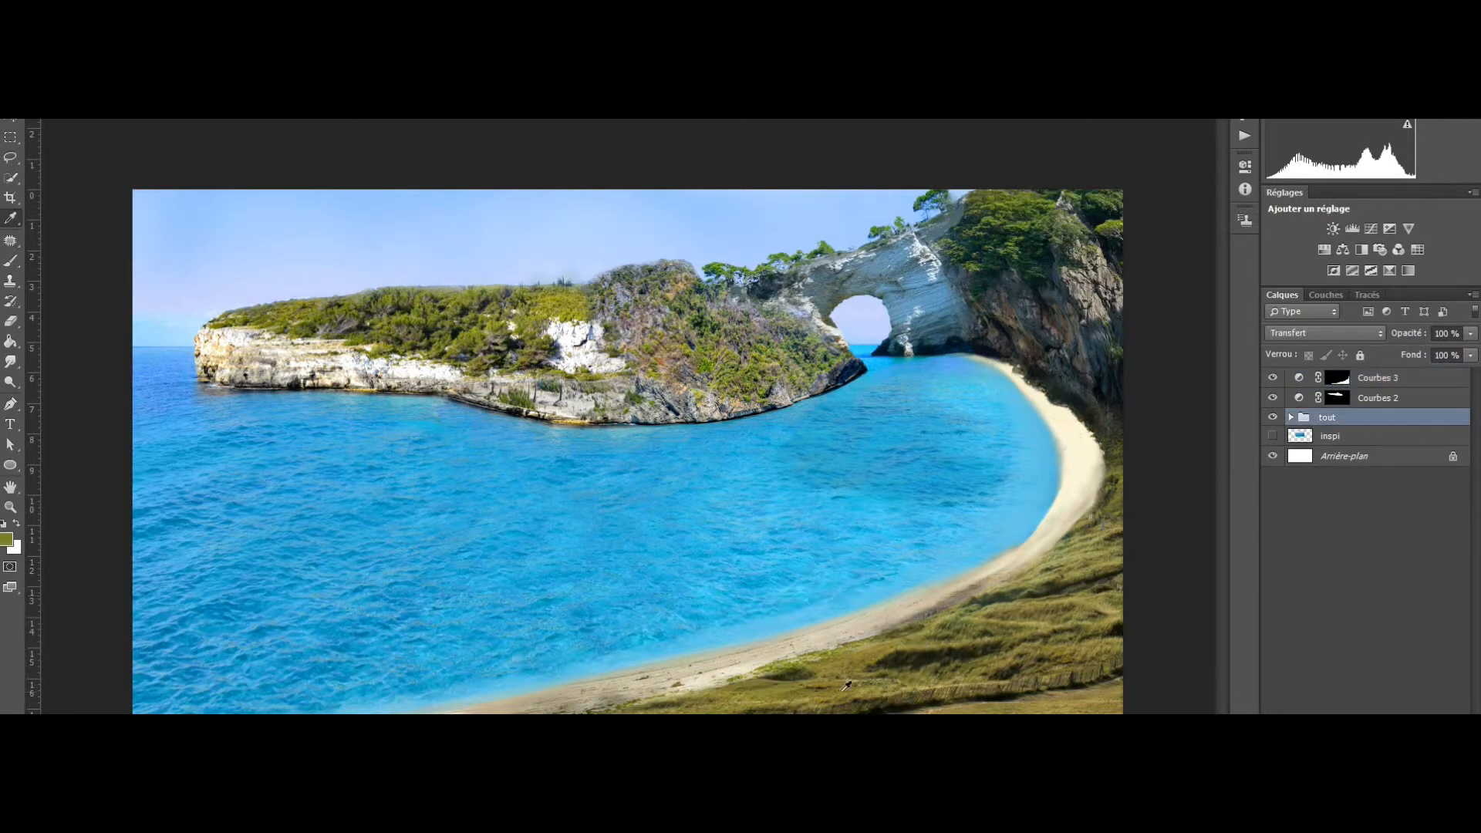
drag(838, 658, 840, 656)
click(1389, 229)
Display the colour information and sample the foreground grass and the island's vegetation on the tout group to compare their RGB values.
click(1100, 157)
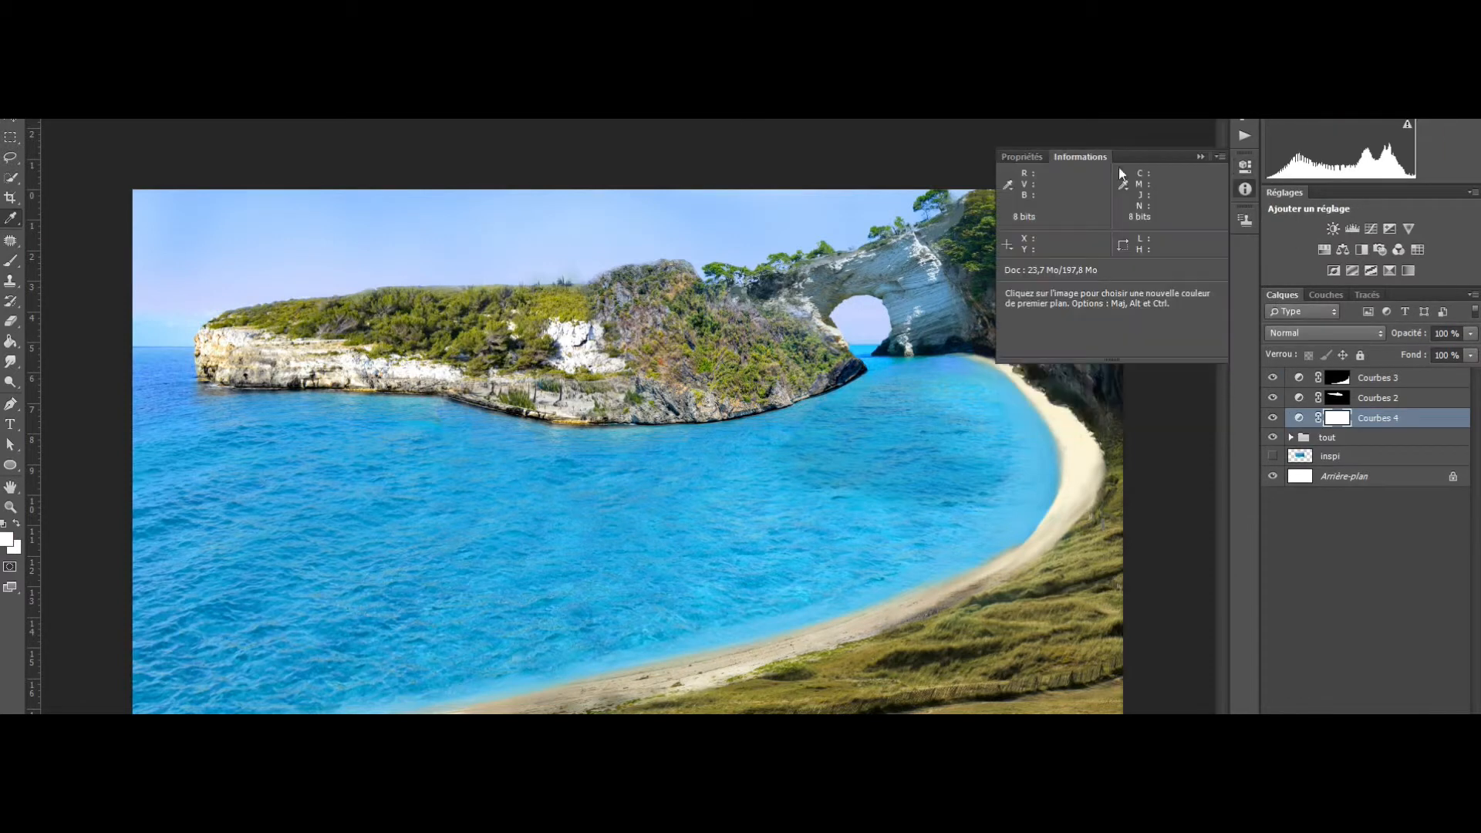
drag(856, 654, 746, 697)
key(alt+bracketleft)
drag(839, 683, 836, 663)
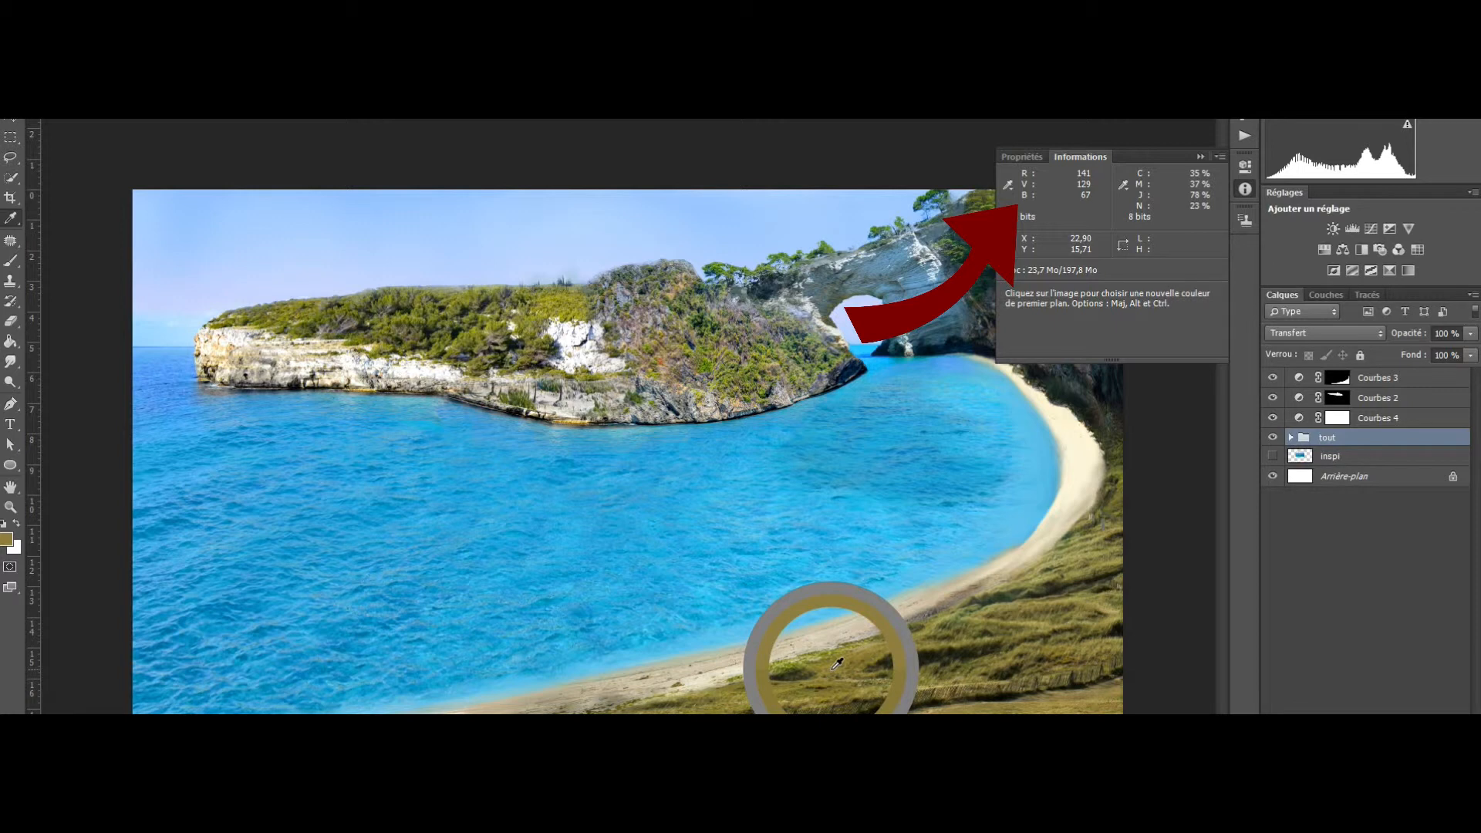
drag(837, 662, 475, 329)
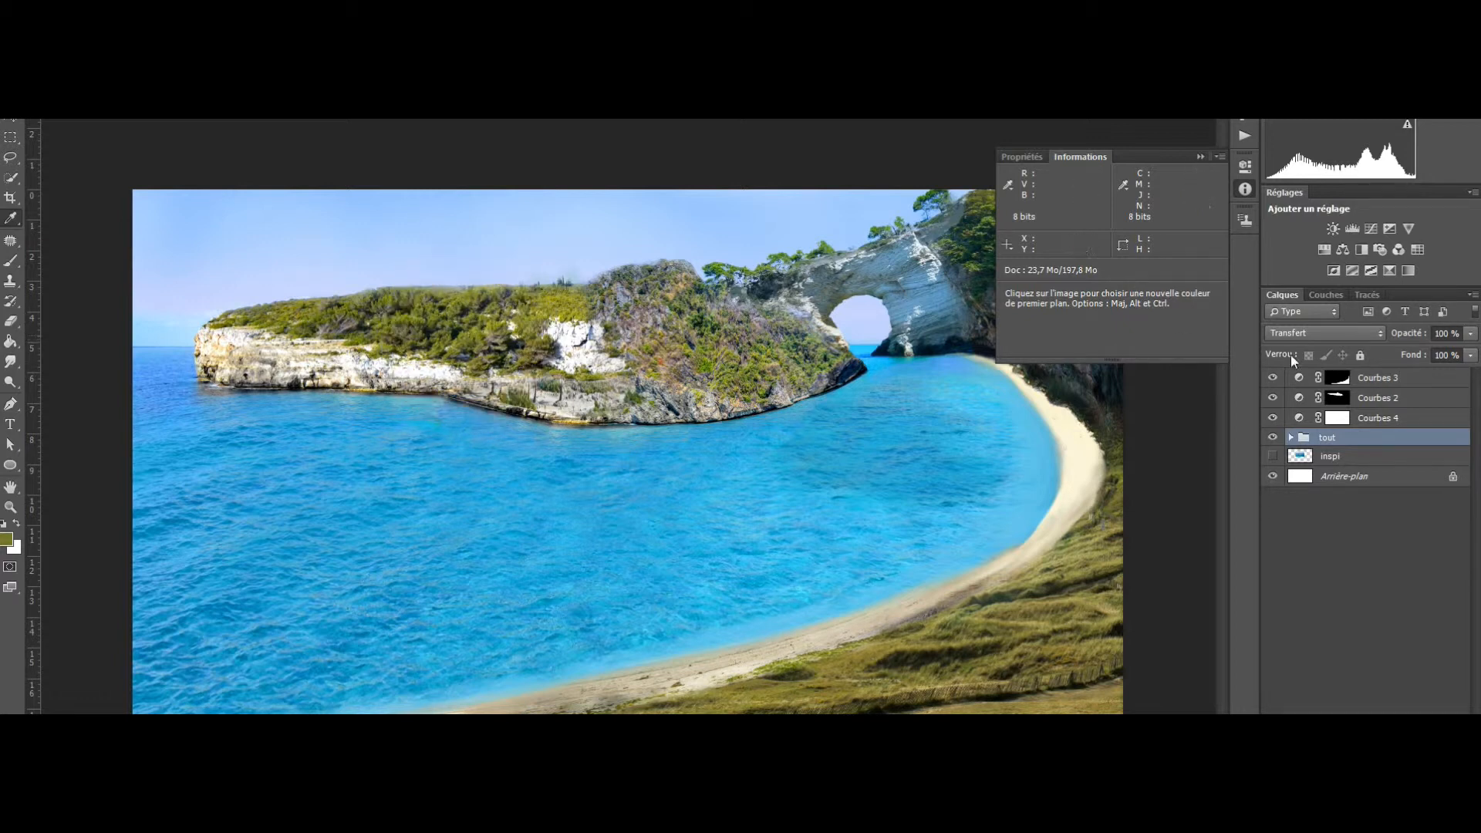
Lower the midtones of the Rouge channel curve slightly on Courbes 3.
click(1374, 378)
click(1299, 377)
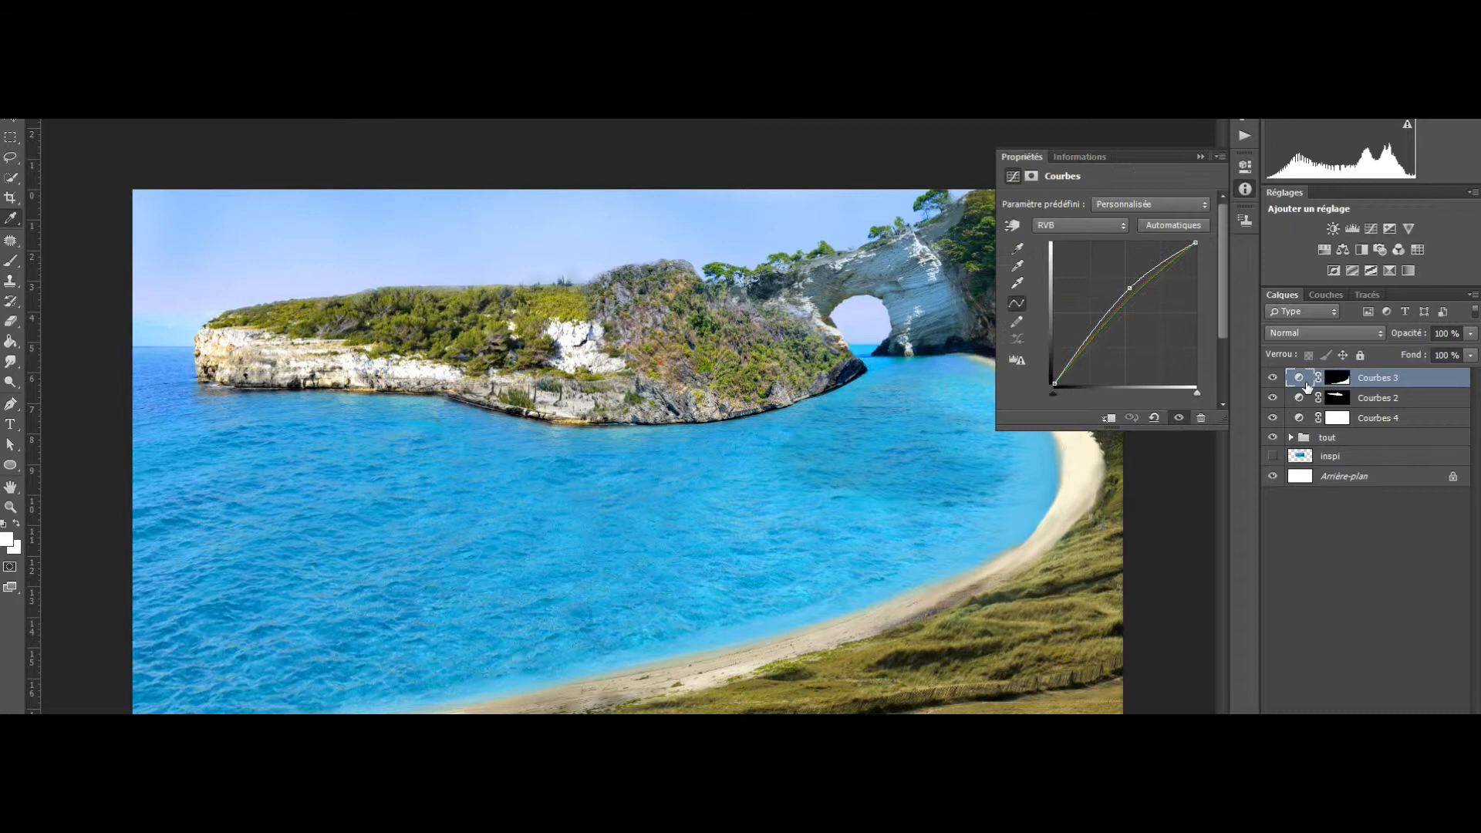
click(1072, 226)
click(1065, 246)
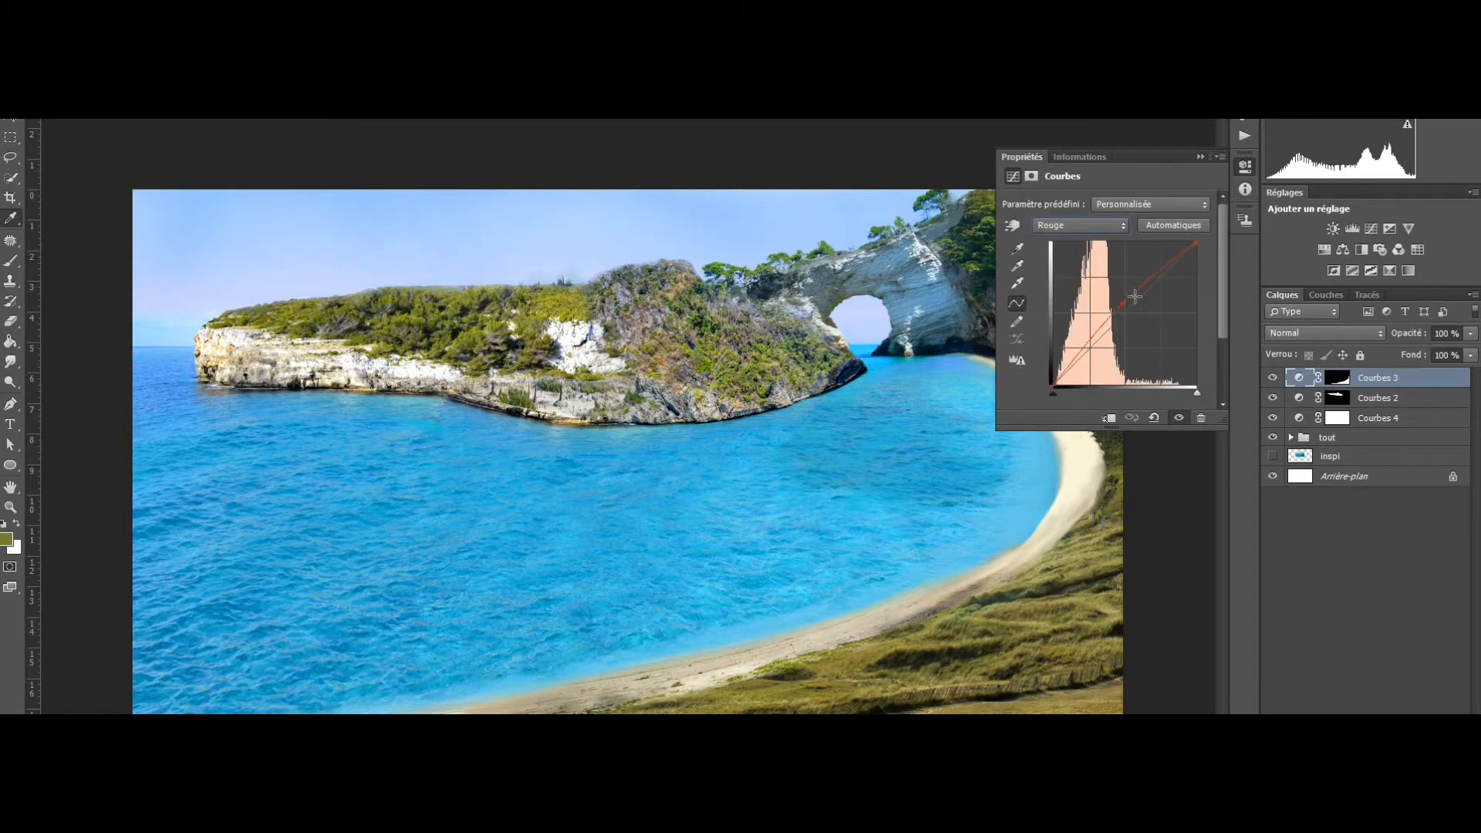
click(1123, 303)
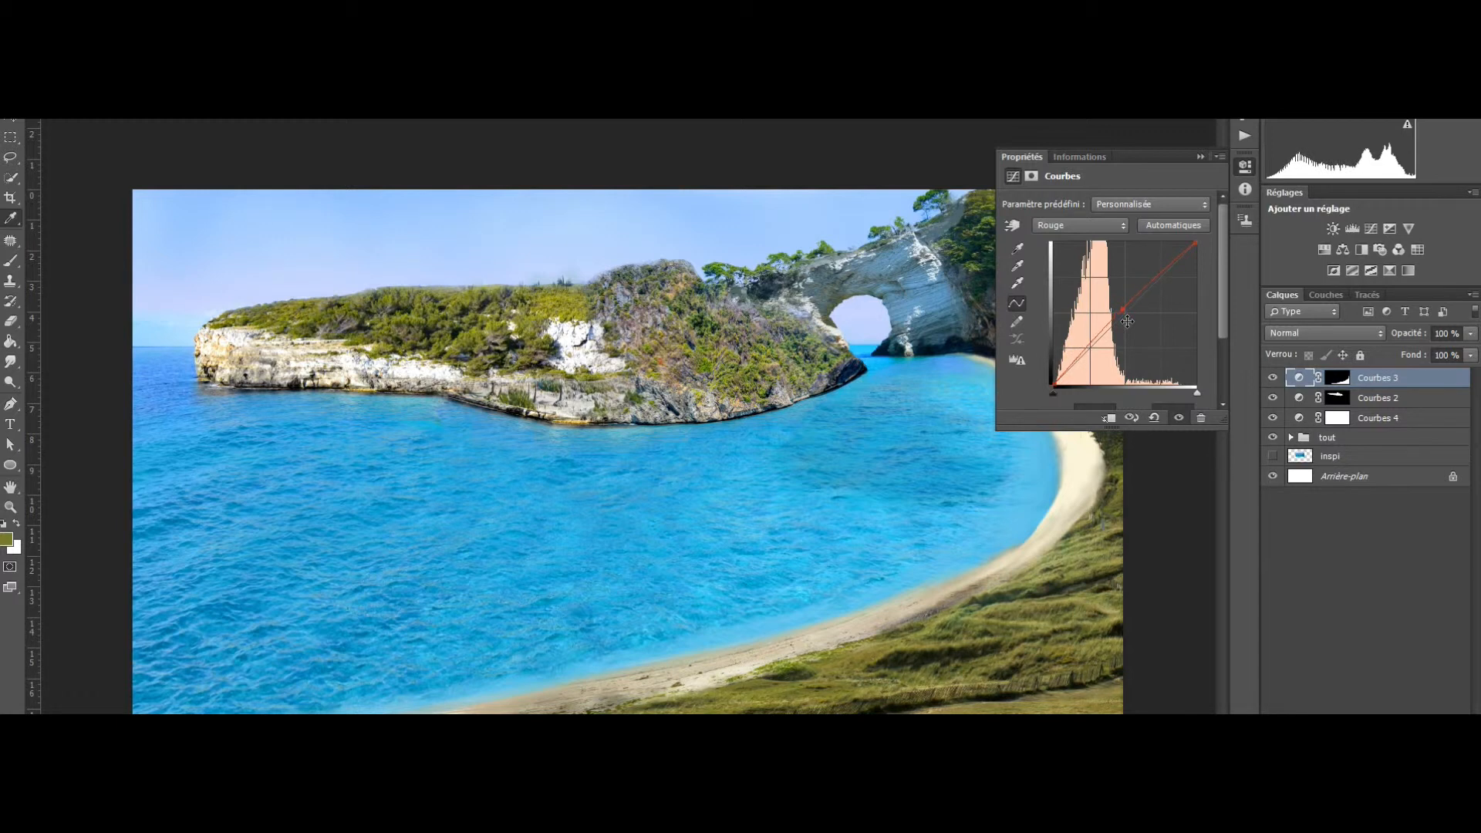
Compare the RGB readings of the adjusted foreground grass with those of the island's vegetation by sampling both areas repeatedly.
click(764, 689)
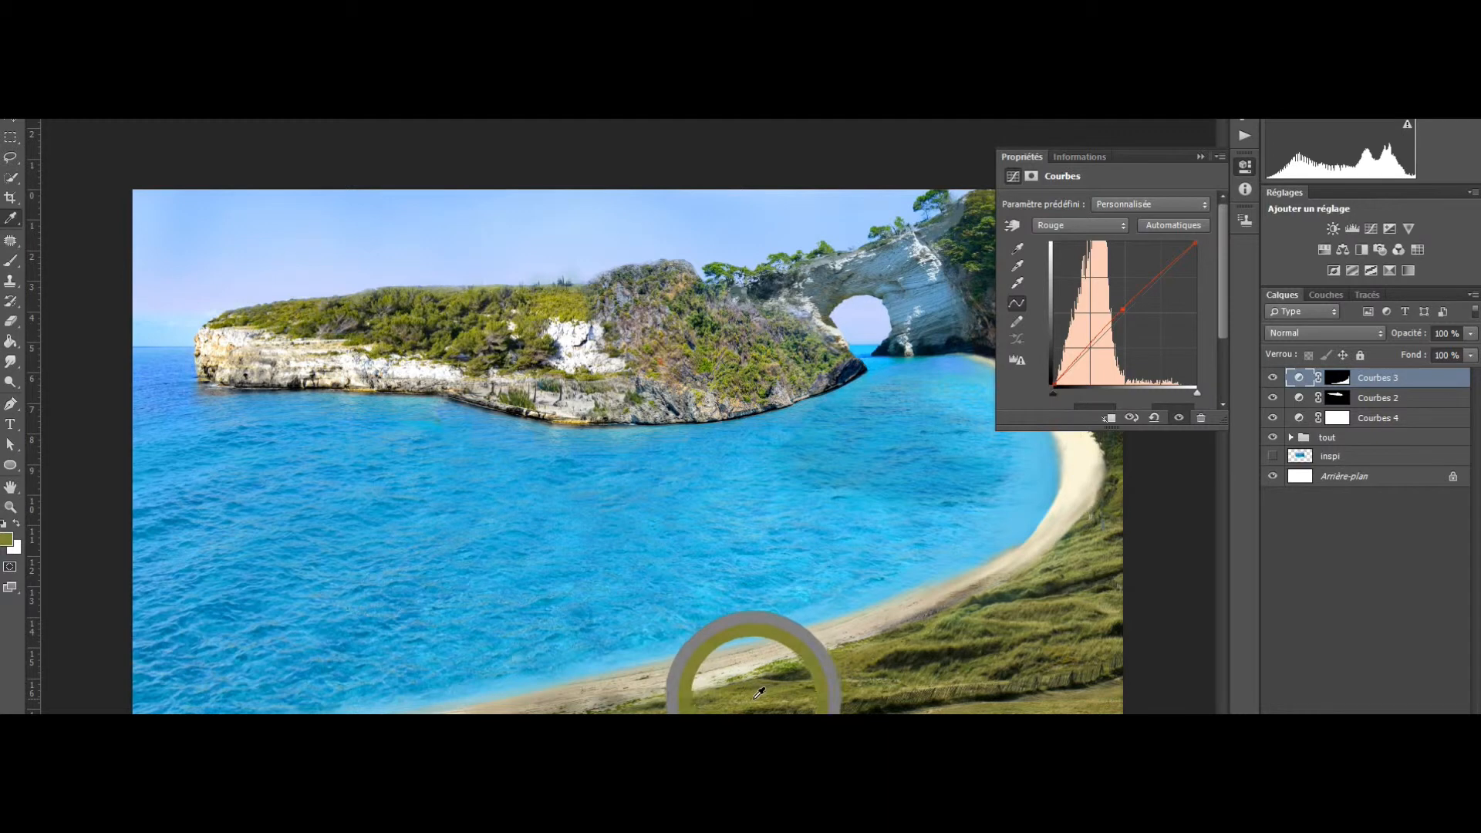
click(1077, 157)
click(775, 687)
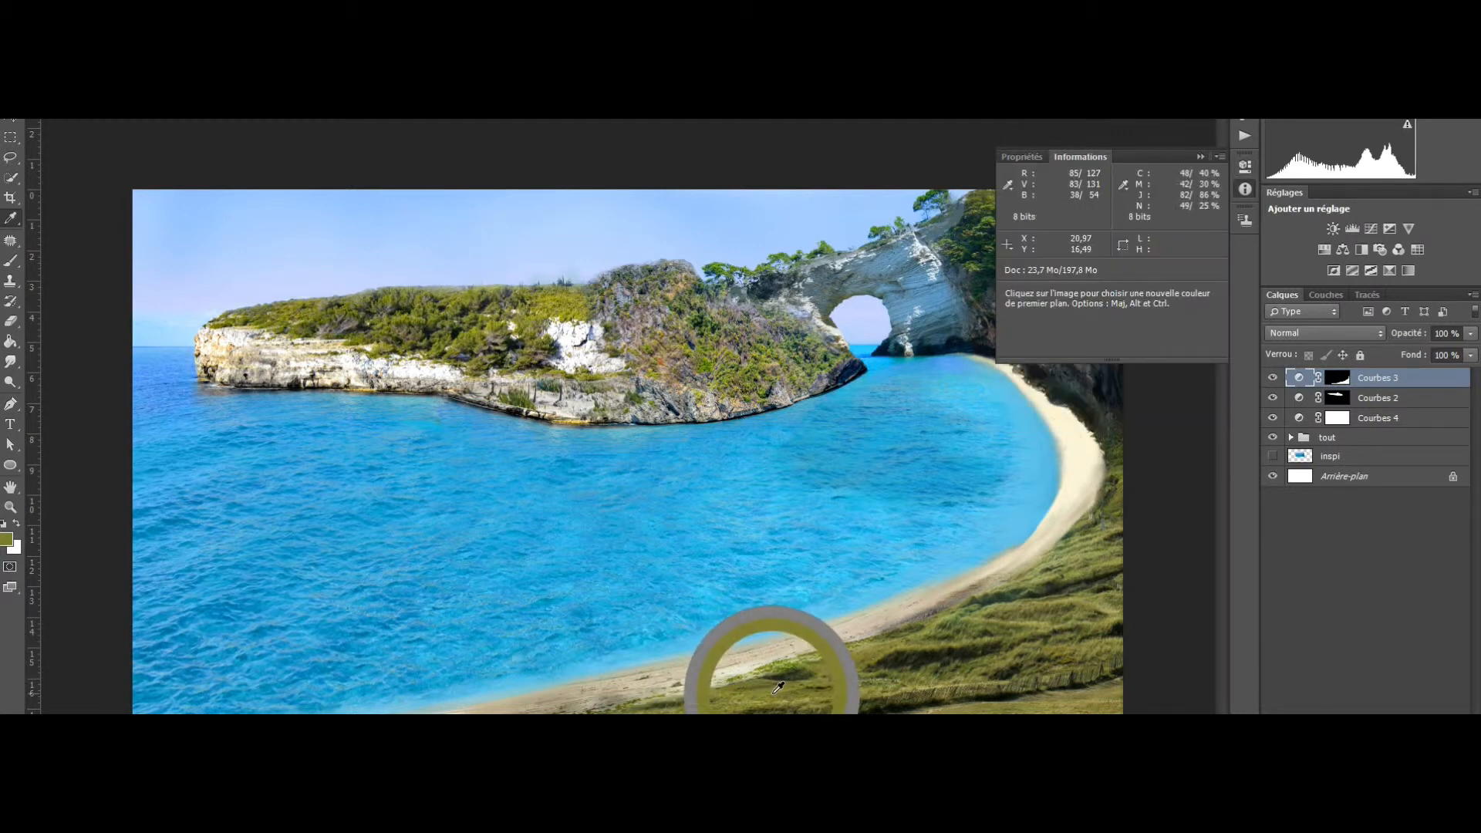
click(1307, 438)
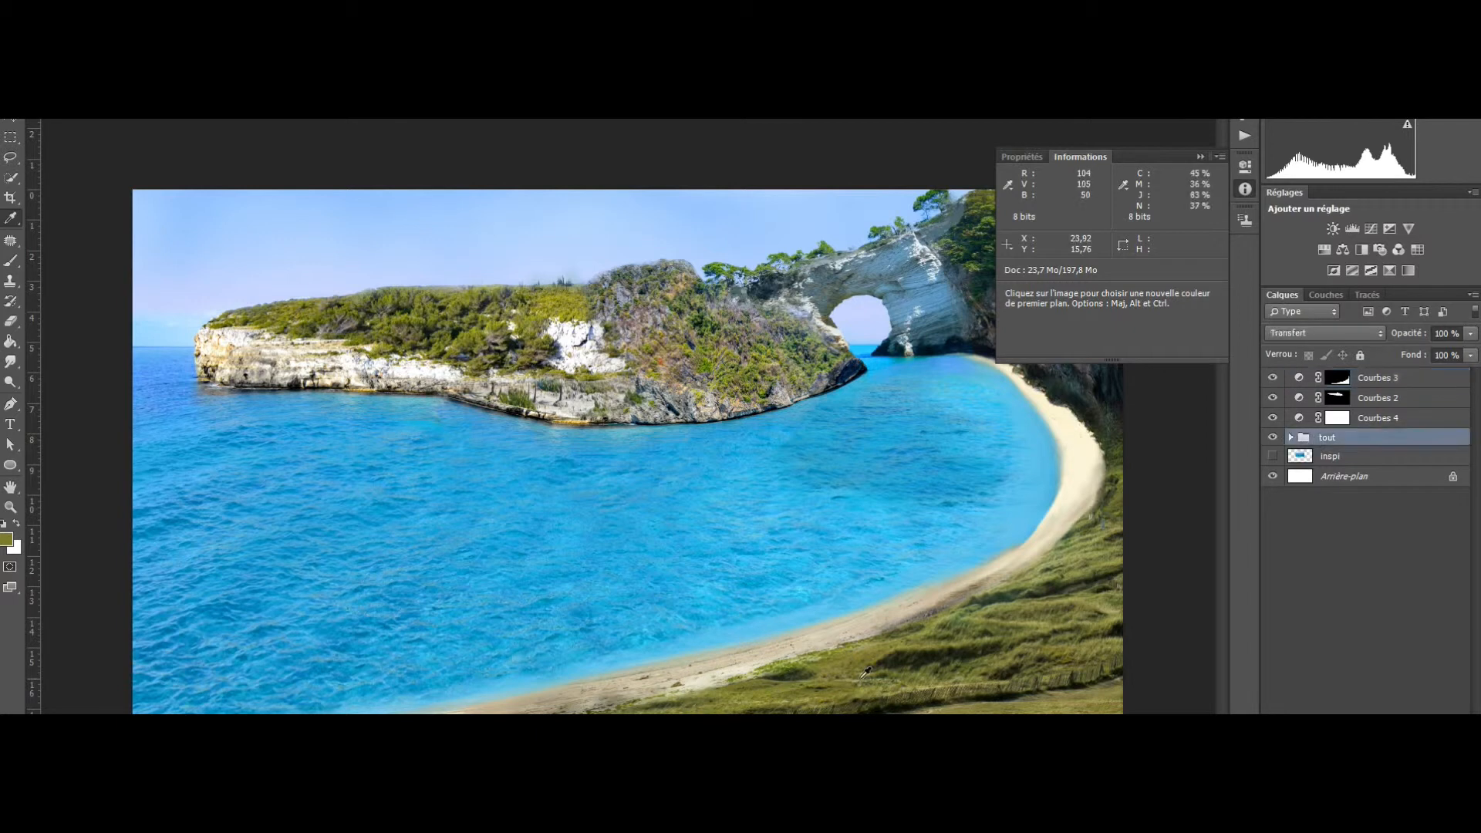
click(769, 688)
drag(769, 687, 768, 688)
drag(478, 330, 478, 328)
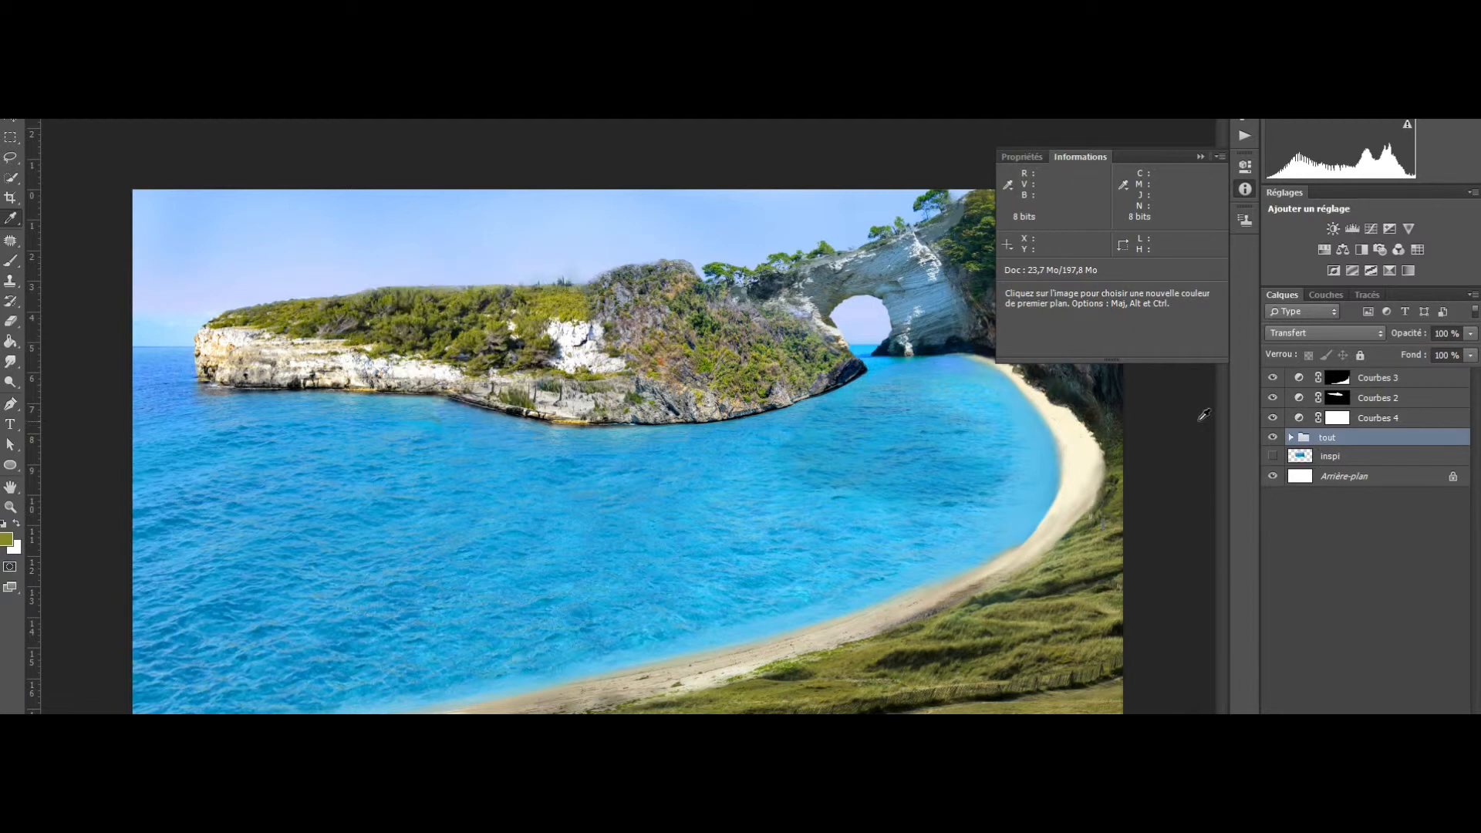
drag(759, 690, 762, 692)
drag(469, 332, 526, 312)
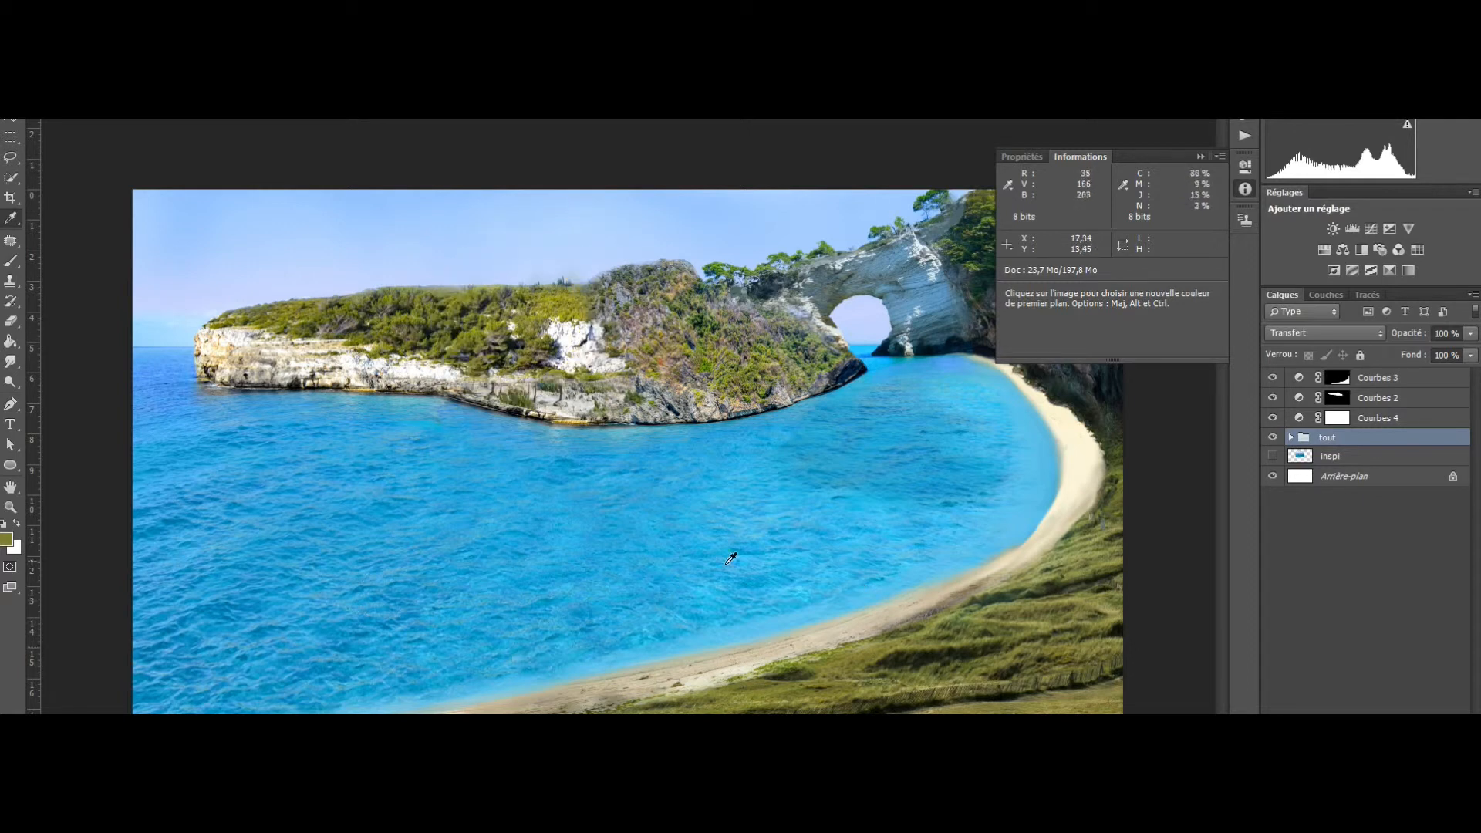
drag(755, 695, 756, 688)
Adjust the midtone point of the Bleu channel curve on Courbes 3, and sample the grass along the beach to check its colour.
click(1303, 383)
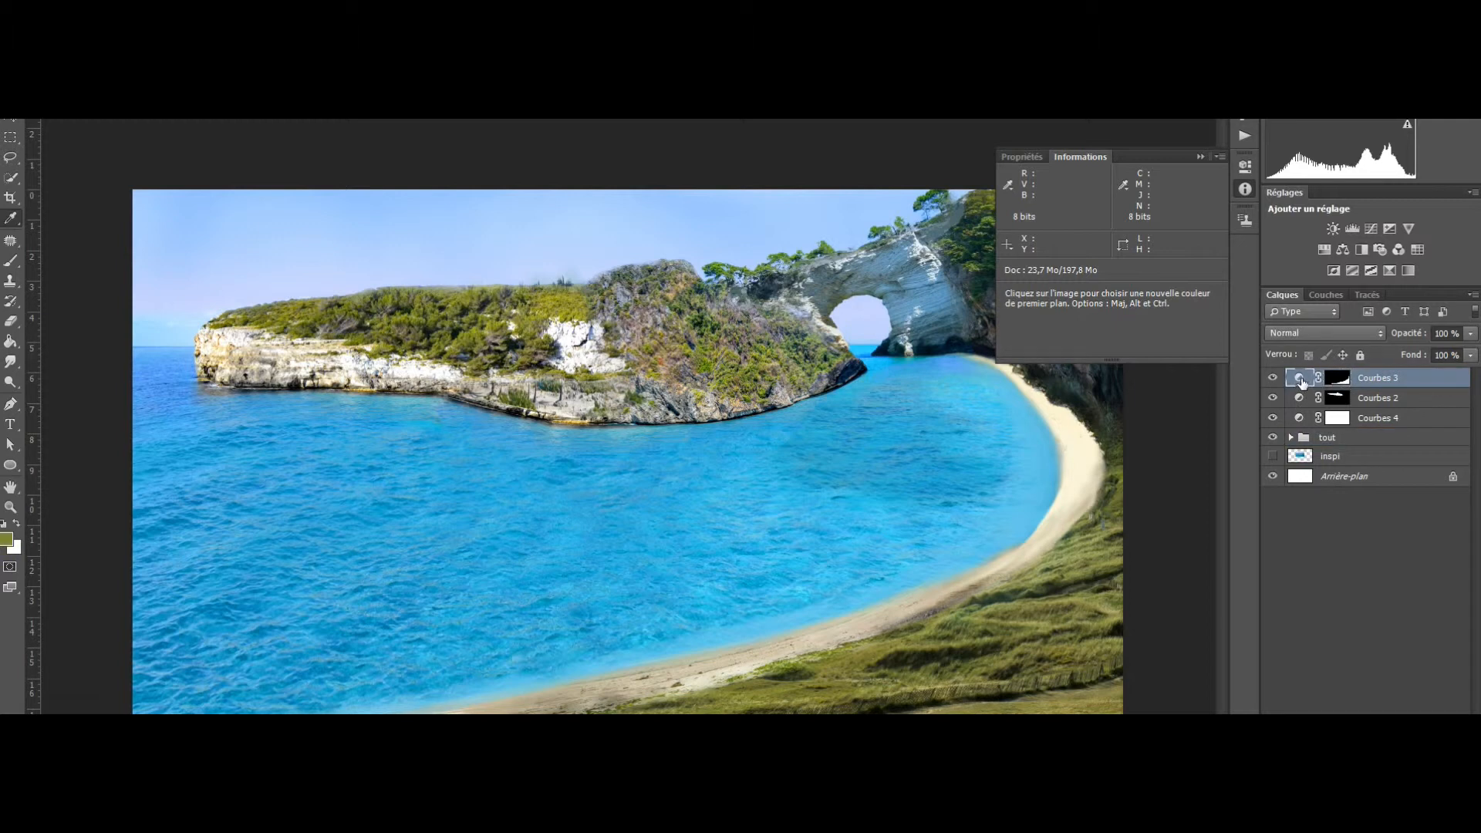
click(1300, 379)
click(1079, 224)
click(1060, 273)
click(1130, 310)
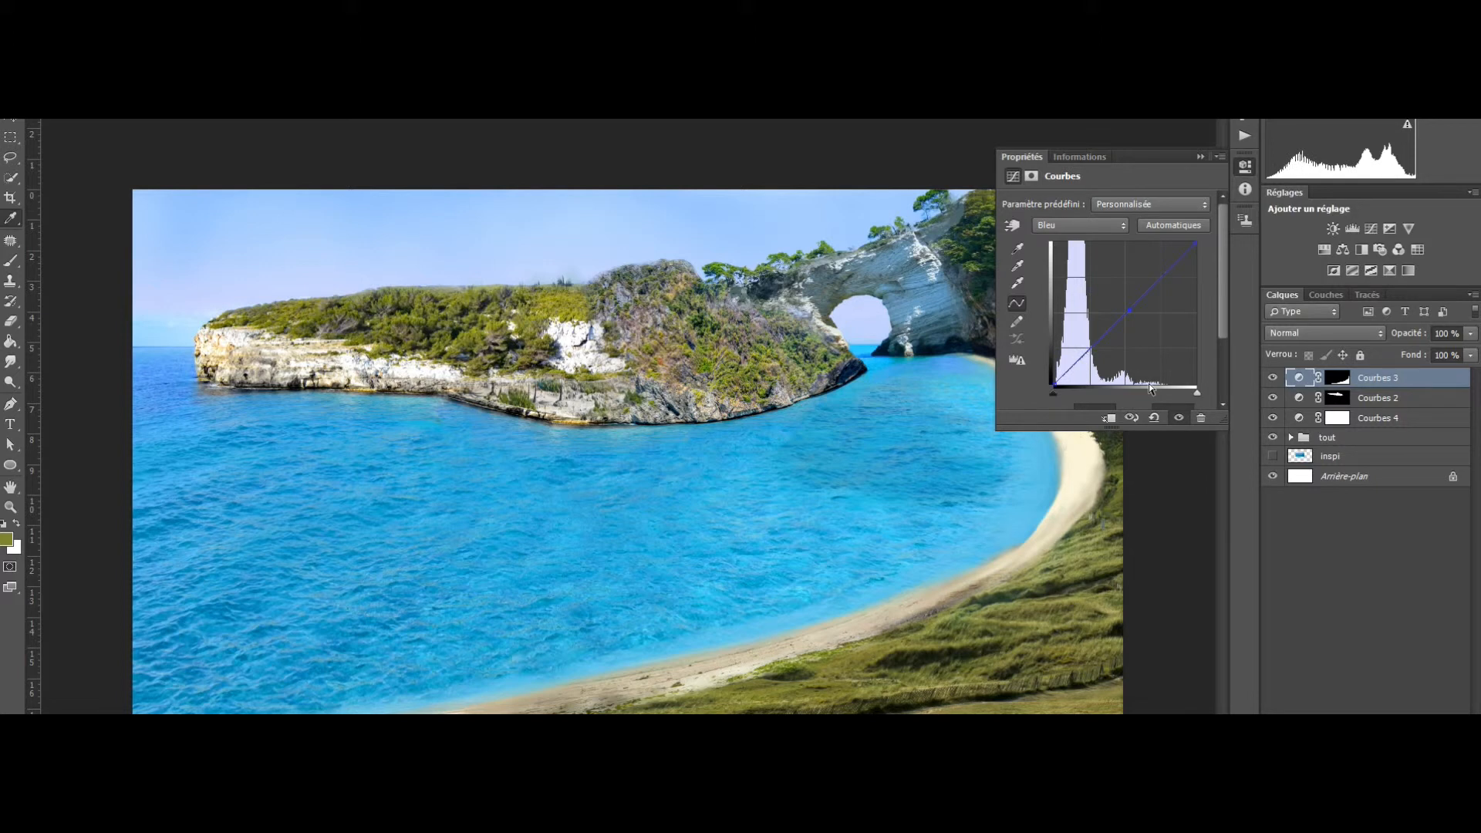
click(1200, 158)
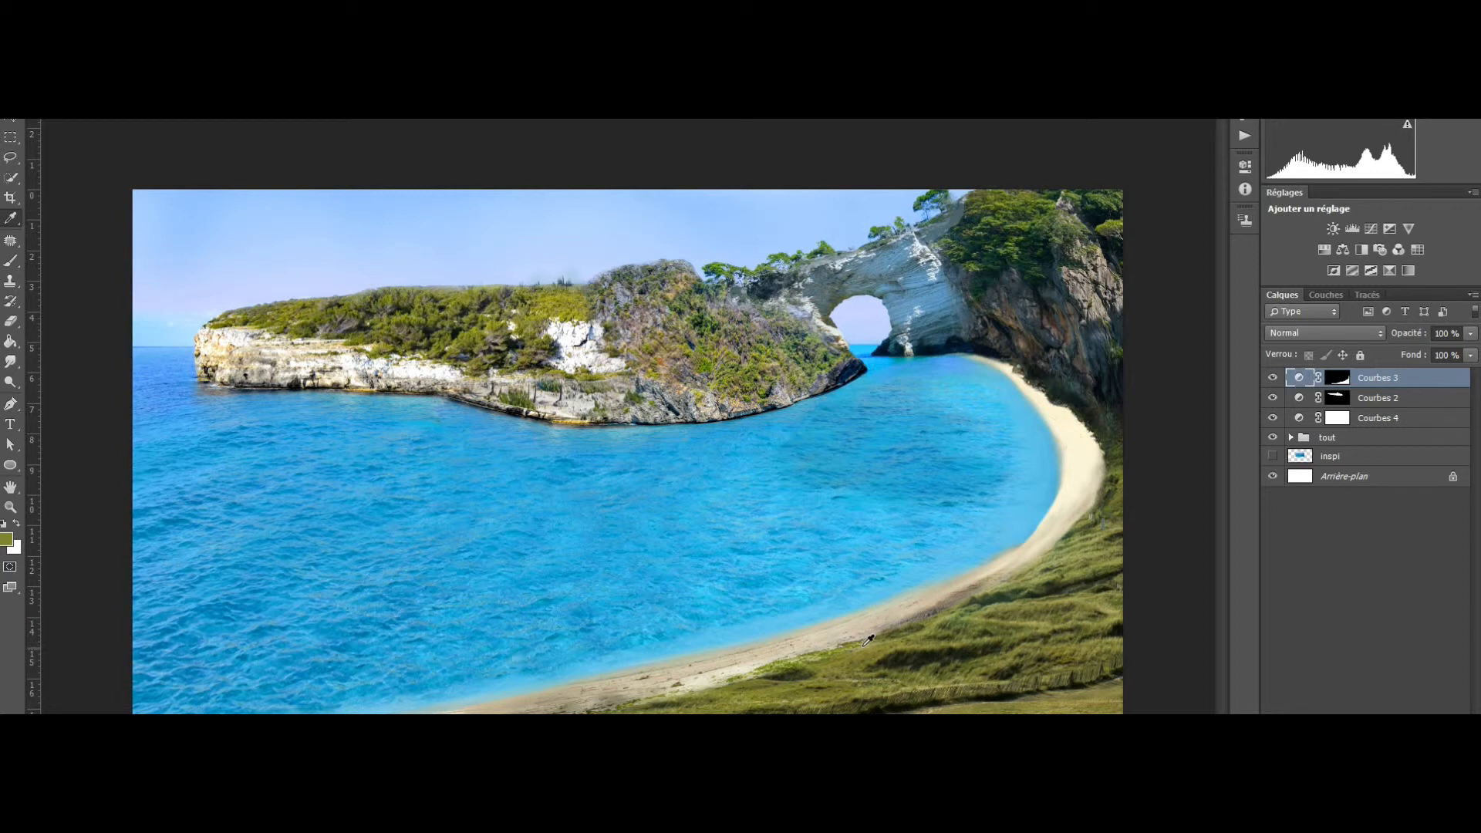
drag(855, 658, 867, 643)
Add a point in the shadows of the RVB curve on Courbes 3 and lower it to darken the grass's dark tones.
double_click(1301, 380)
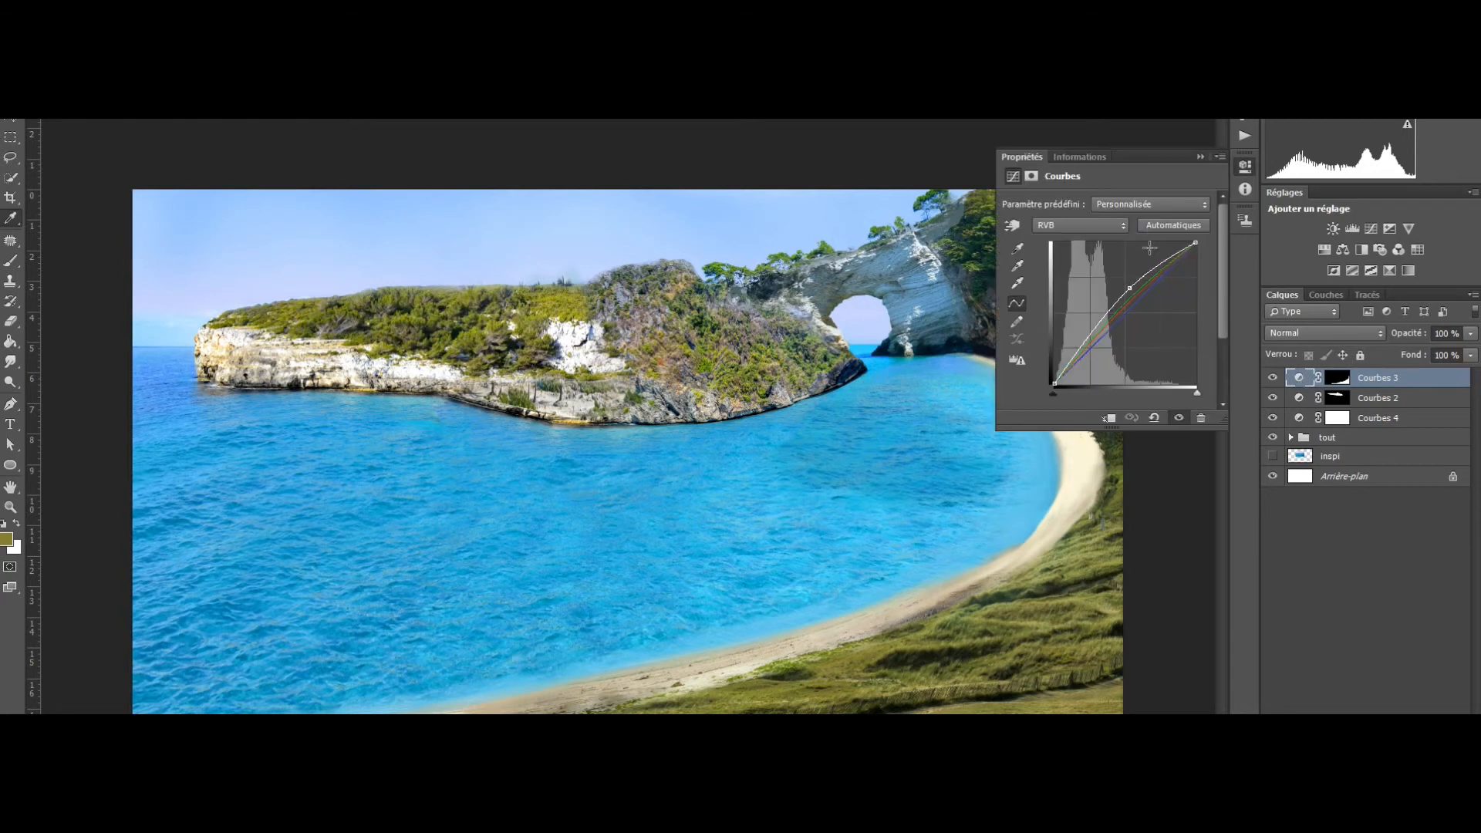
click(1084, 345)
drag(1079, 351, 1080, 358)
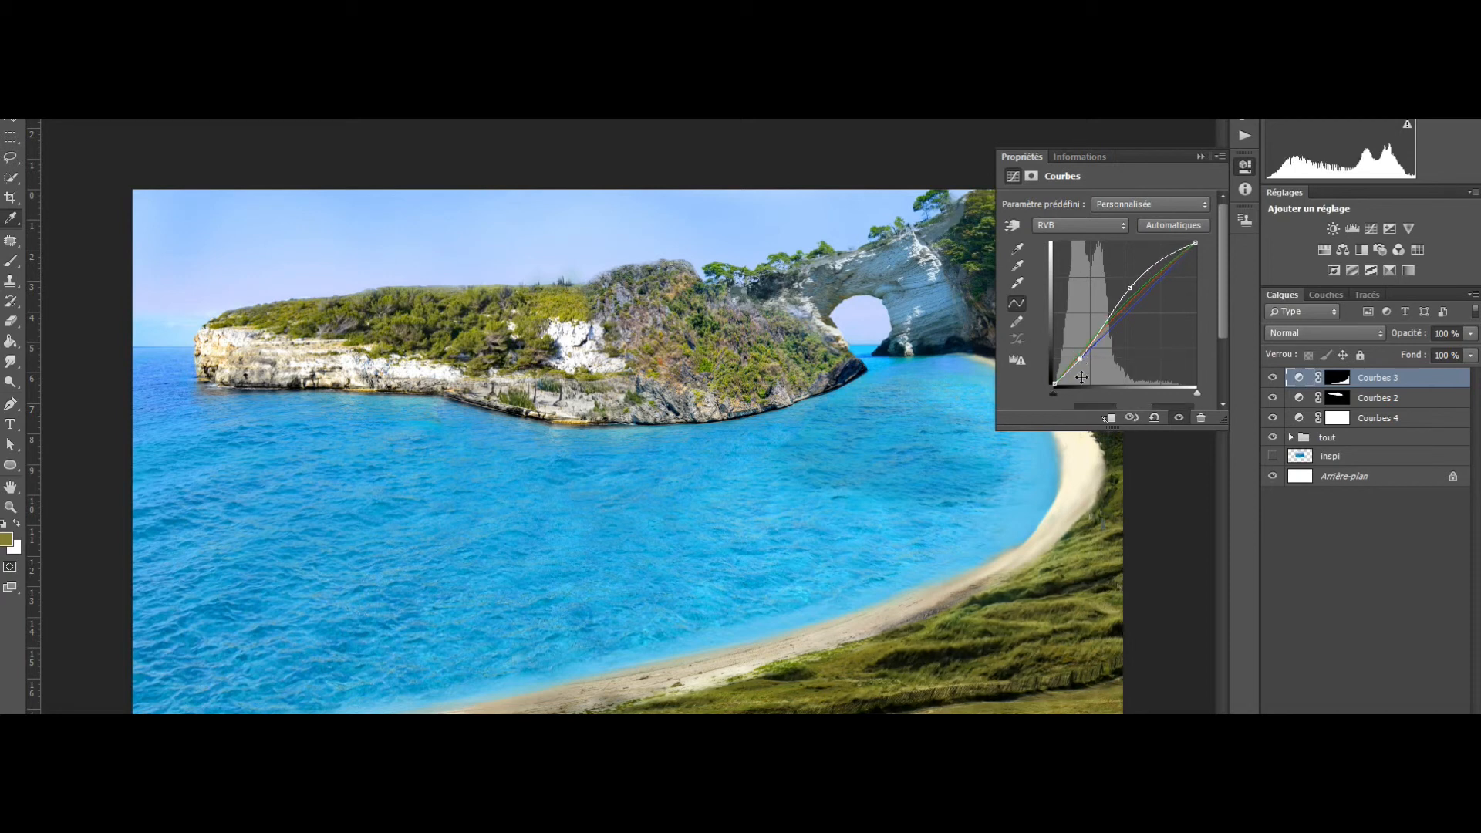
drag(1079, 358, 1076, 366)
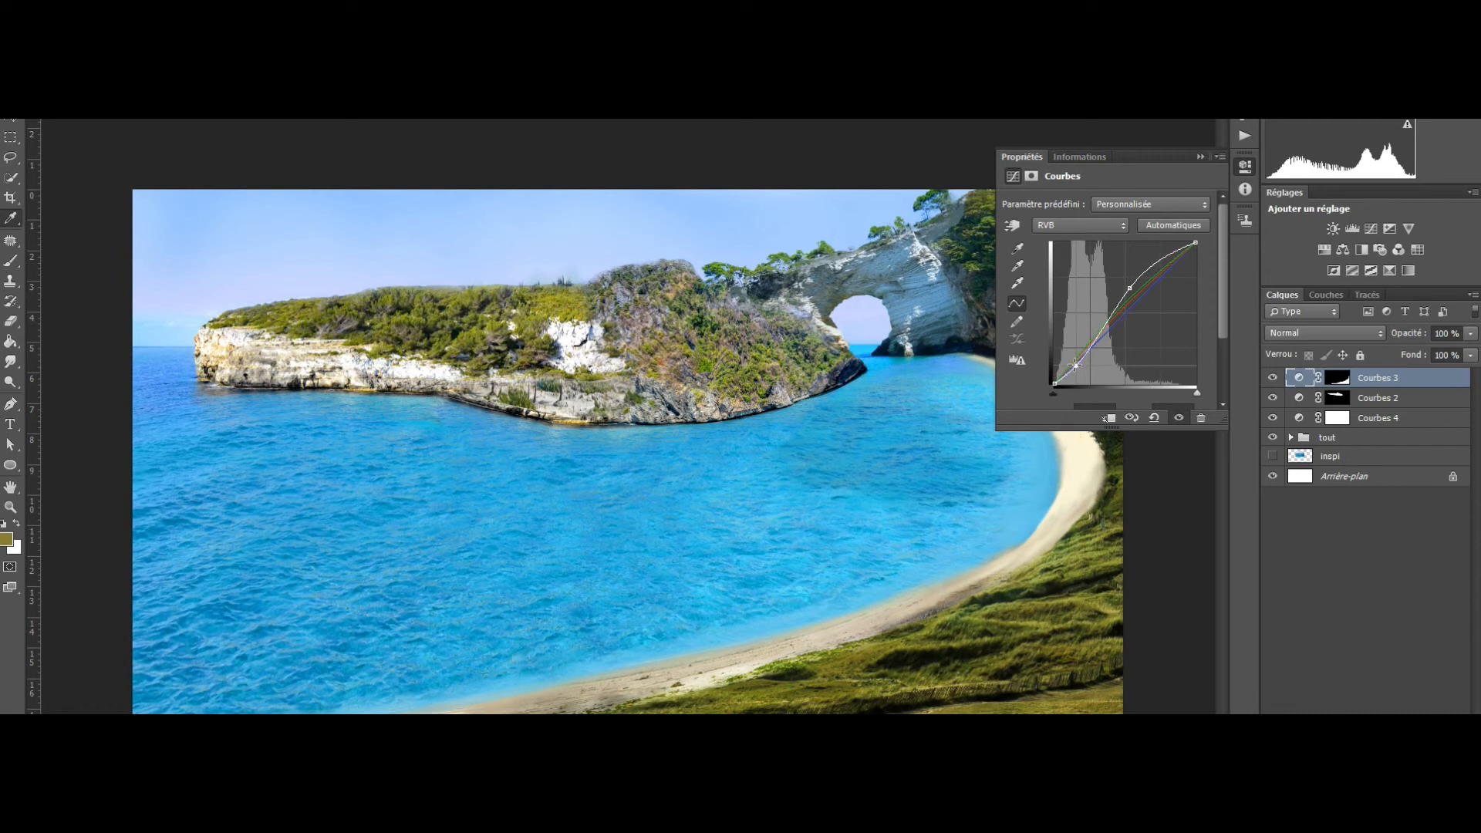